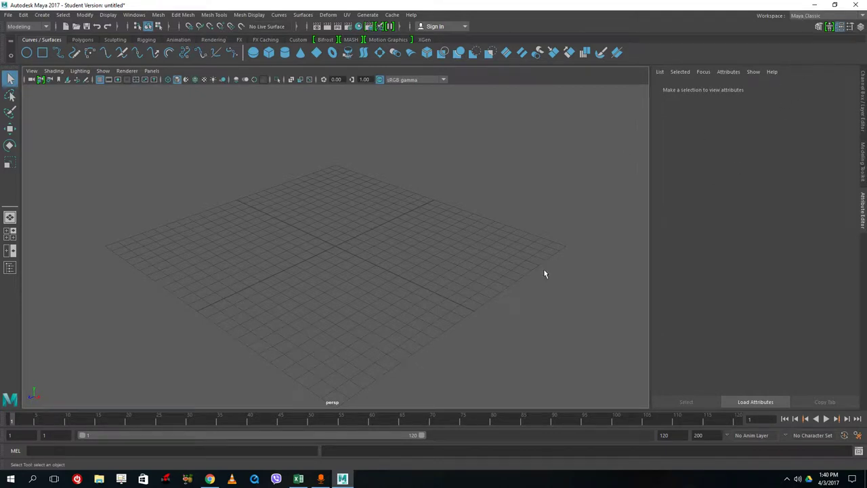
Step: Look up the moon rocket drawing in the desktop TutorTubeProject folder's sourceimages subfolder, and return to Maya
{"action": "left_click", "coordinate": [814, 6]}
{"action": "left_click", "coordinate": [812, 8]}
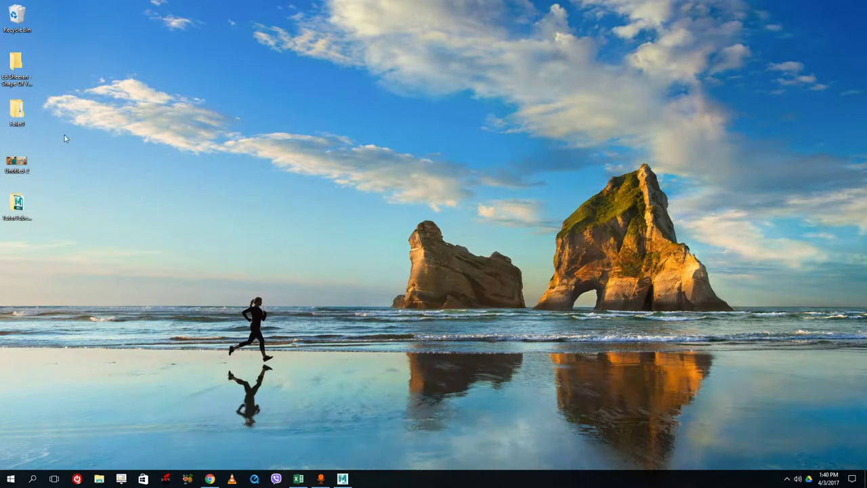
{"action": "double_click", "coordinate": [18, 205]}
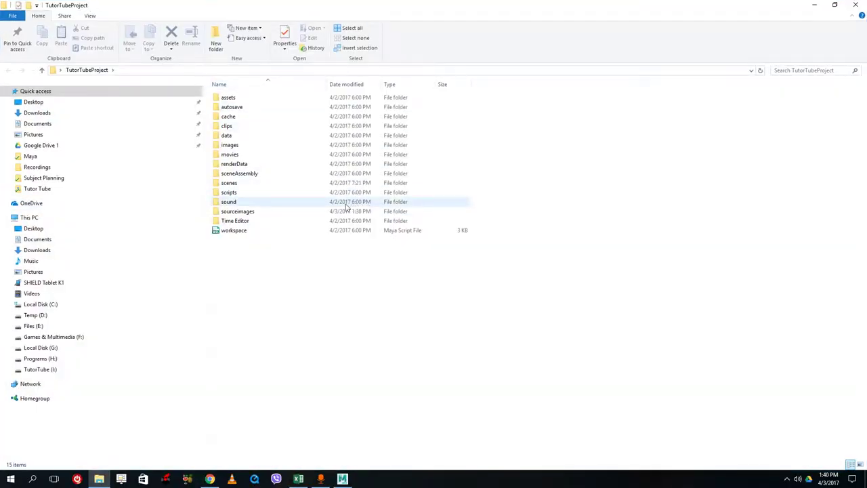
{"action": "double_click", "coordinate": [260, 211]}
{"action": "left_click", "coordinate": [284, 132]}
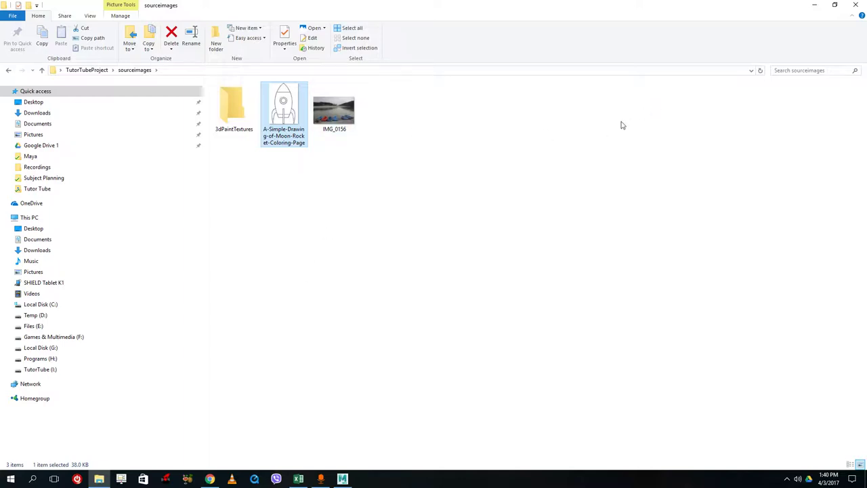
{"action": "left_click", "coordinate": [855, 5]}
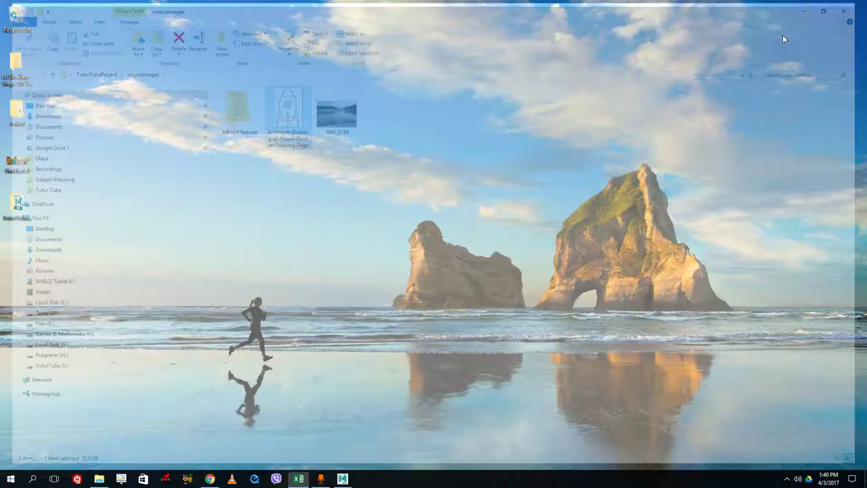
{"action": "left_click", "coordinate": [342, 479]}
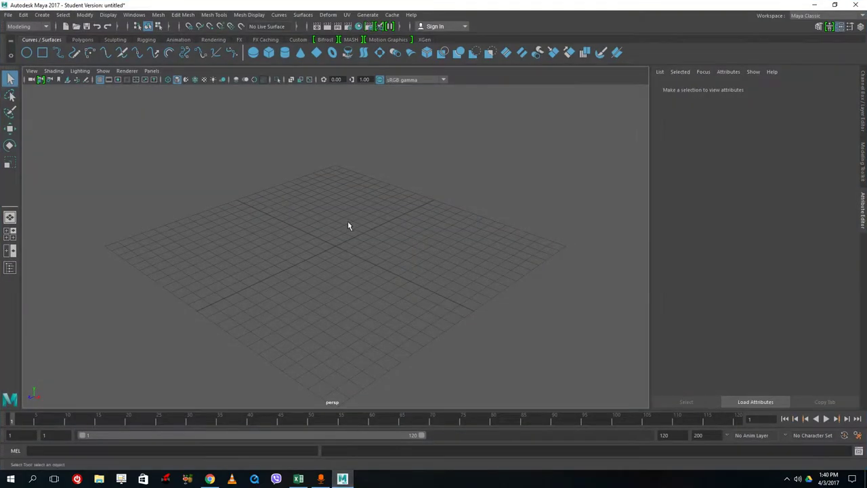
Step: Switch from the perspective view to the four-view layout and maximize the front view
{"action": "scroll", "coordinate": [307, 234], "scroll_direction": "down", "scroll_amount": 2}
{"action": "key", "text": "space"}
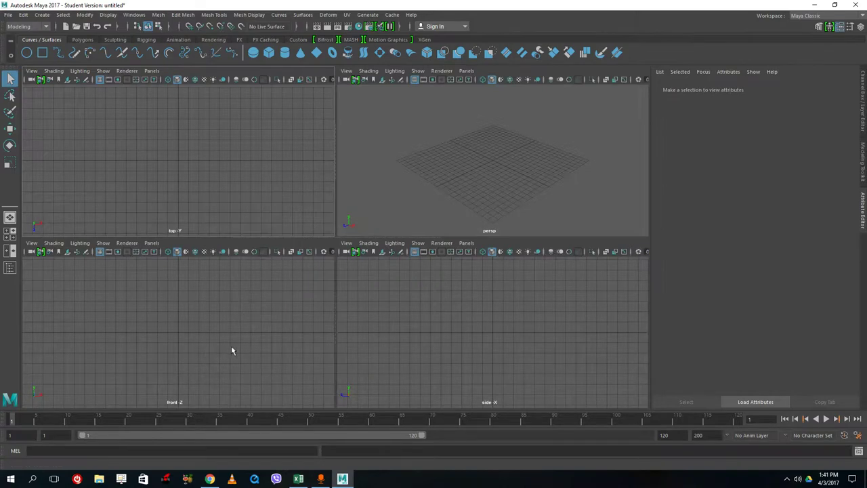
{"action": "key", "text": "space"}
{"action": "scroll", "coordinate": [234, 335], "scroll_direction": "down", "scroll_amount": 2}
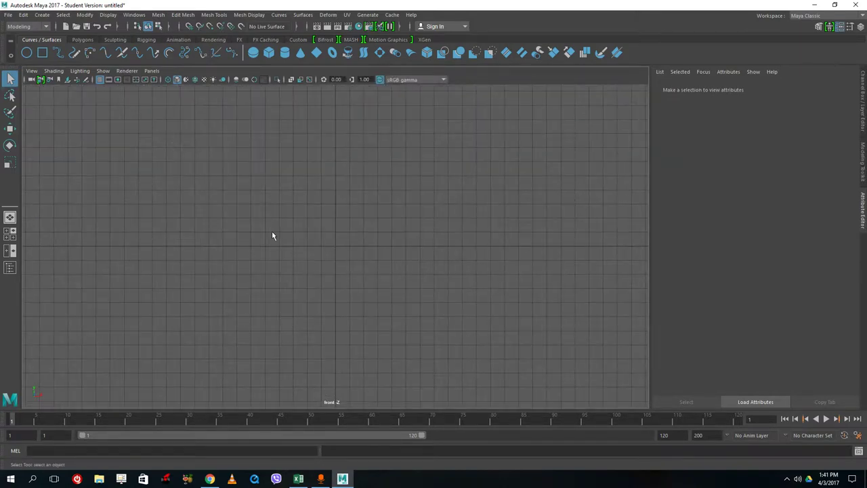
{"action": "left_click", "coordinate": [32, 71]}
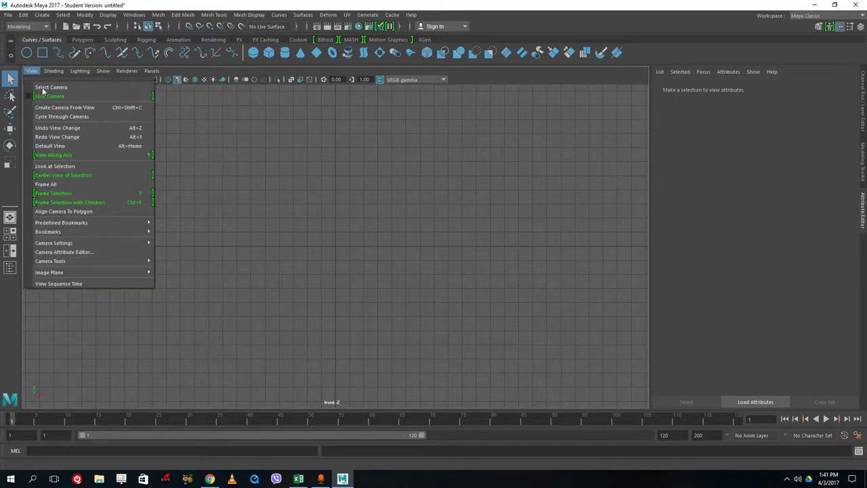
{"action": "mouse_move", "coordinate": [90, 271]}
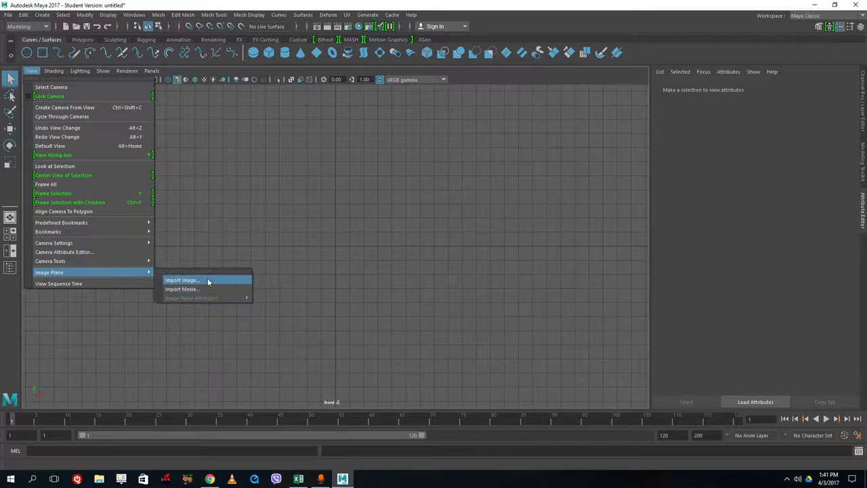
{"action": "left_click", "coordinate": [207, 279]}
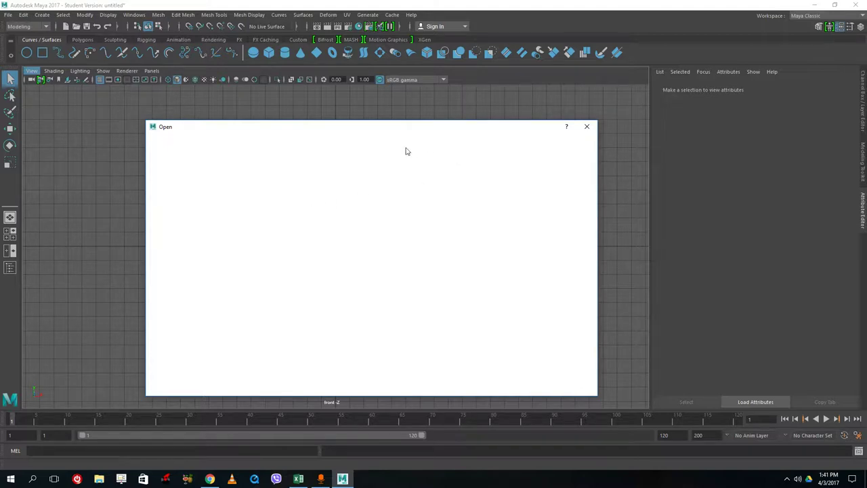
{"action": "left_click", "coordinate": [586, 126]}
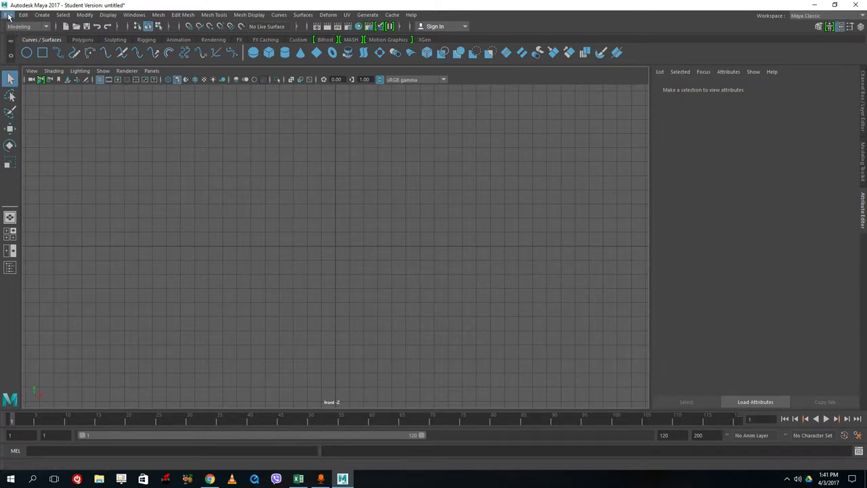
Step: Set the current project to the TutorTubeProject folder on the desktop
{"action": "left_click", "coordinate": [8, 15]}
{"action": "left_click", "coordinate": [61, 303]}
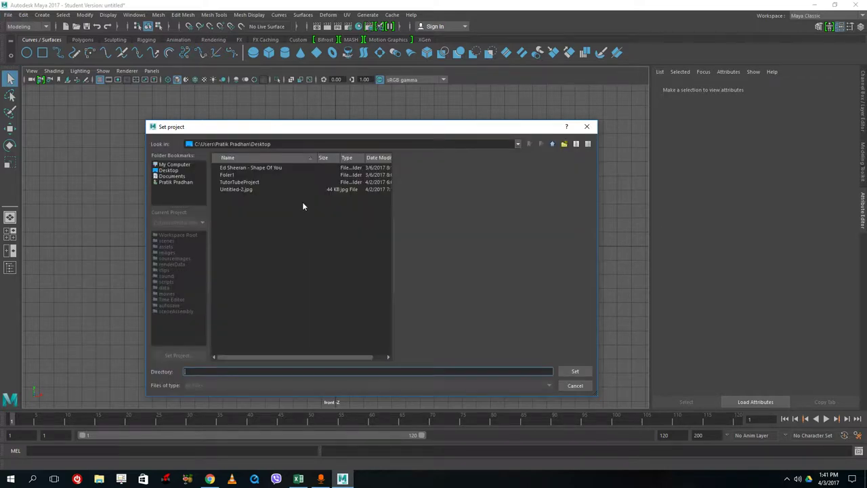
{"action": "left_click", "coordinate": [247, 183]}
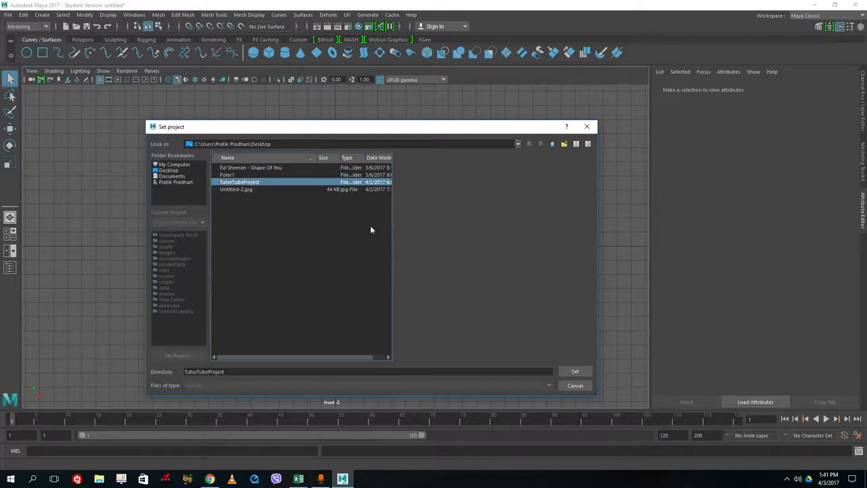
{"action": "left_click", "coordinate": [571, 372]}
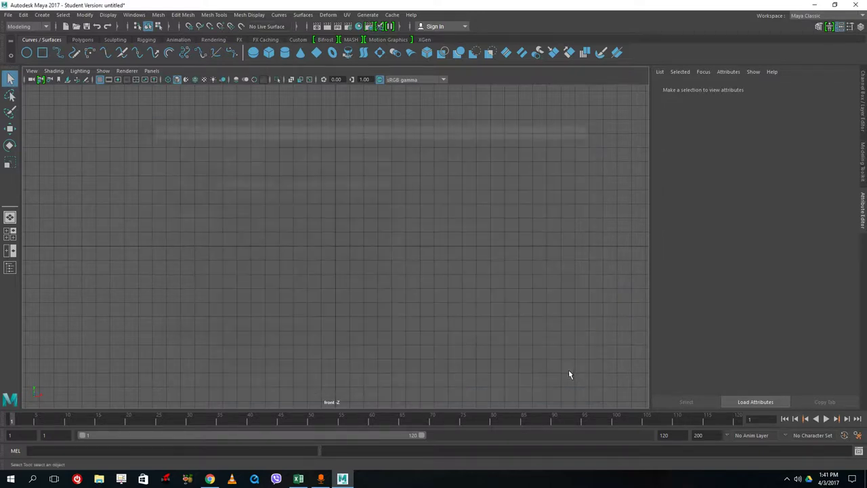
Step: Save the scene as rocket01 in Maya Binary format in the project's scenes folder, accepting the student version notice
{"action": "left_click", "coordinate": [11, 16]}
{"action": "left_click", "coordinate": [231, 155]}
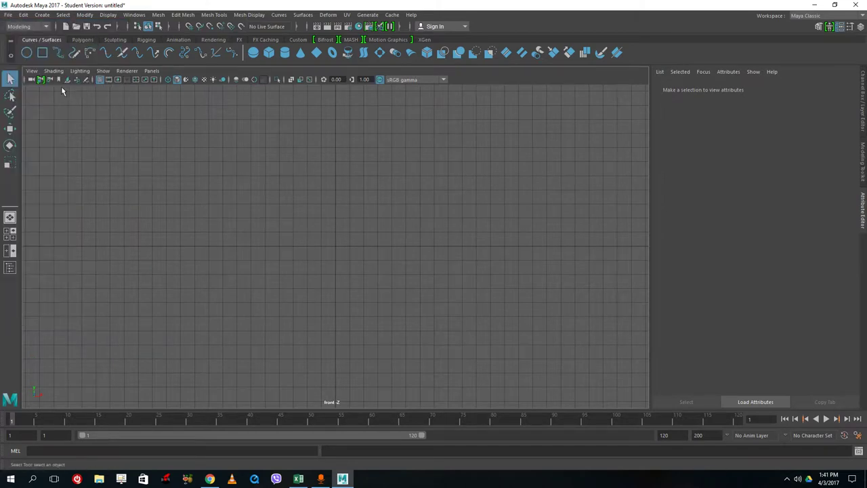
{"action": "left_click", "coordinate": [8, 14]}
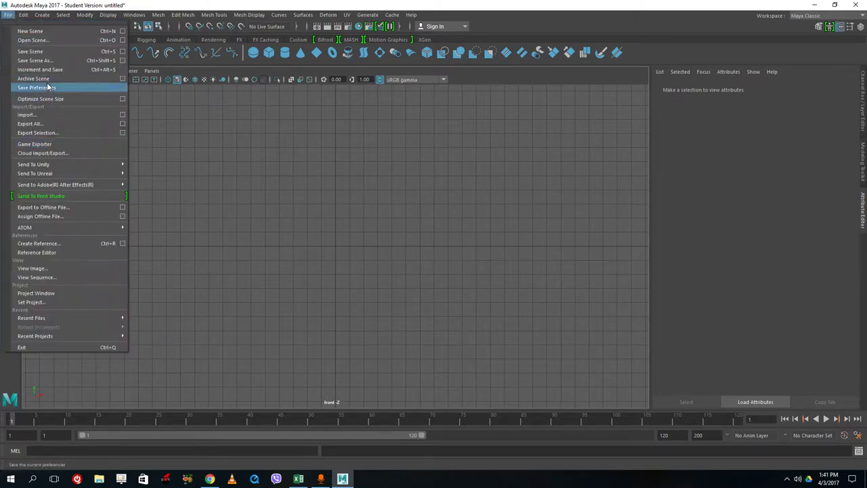
{"action": "left_click", "coordinate": [36, 60]}
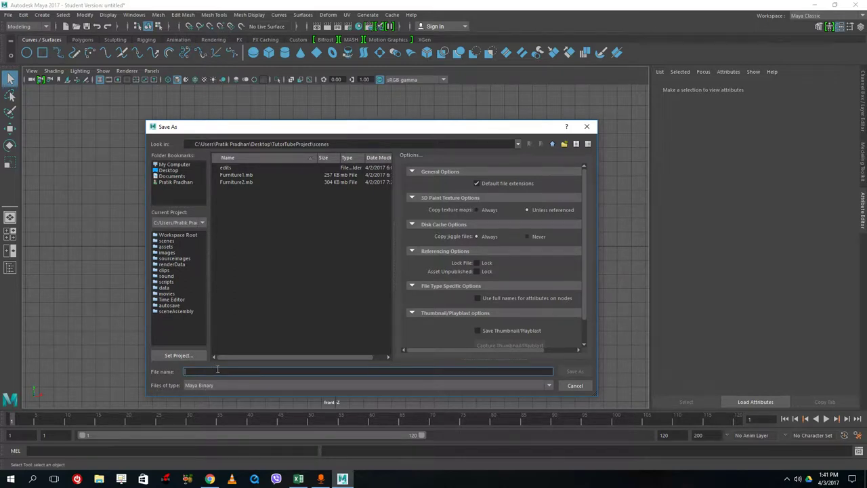
{"action": "type", "text": "roo"}
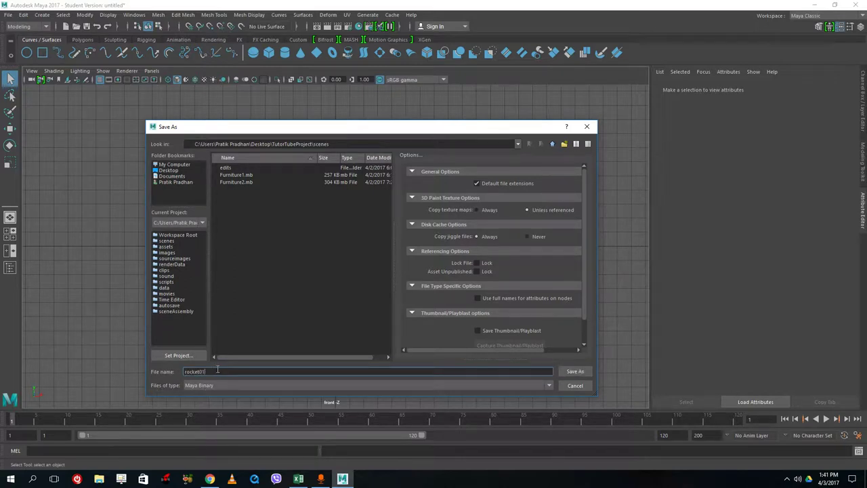
{"action": "left_click", "coordinate": [575, 371]}
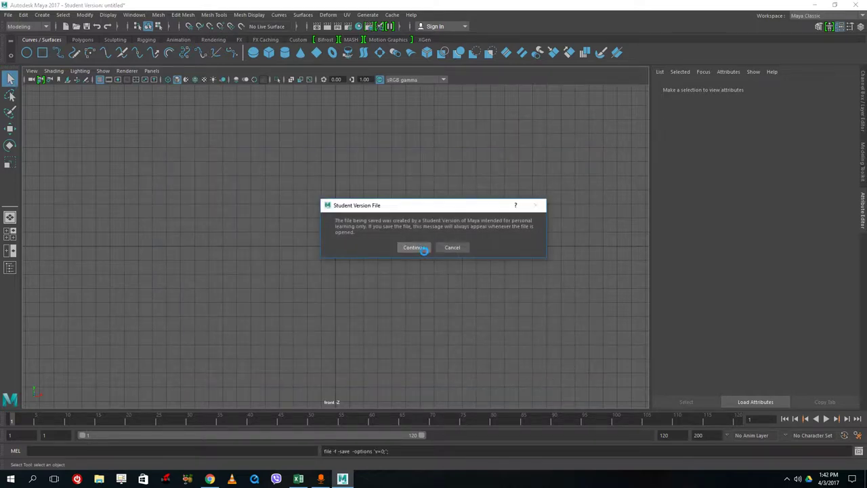
{"action": "left_click", "coordinate": [420, 248]}
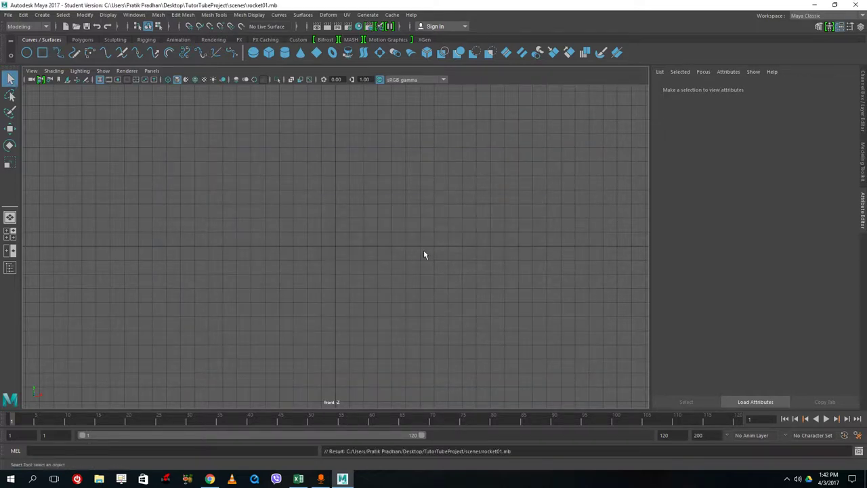
Step: Import A-Simple-Drawing-of-Moon-Rocket-Coloring-Page.jpg from sourceimages as an image plane in the front view
{"action": "left_click", "coordinate": [32, 71]}
{"action": "mouse_move", "coordinate": [84, 274]}
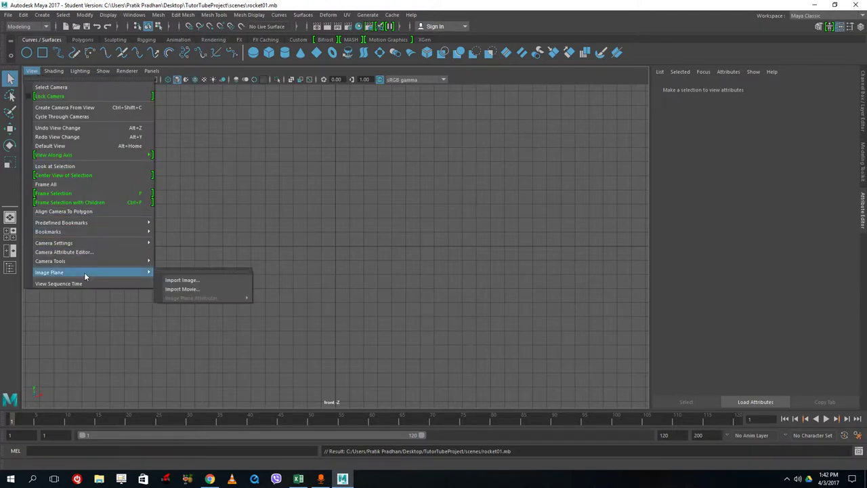
{"action": "left_click", "coordinate": [207, 281]}
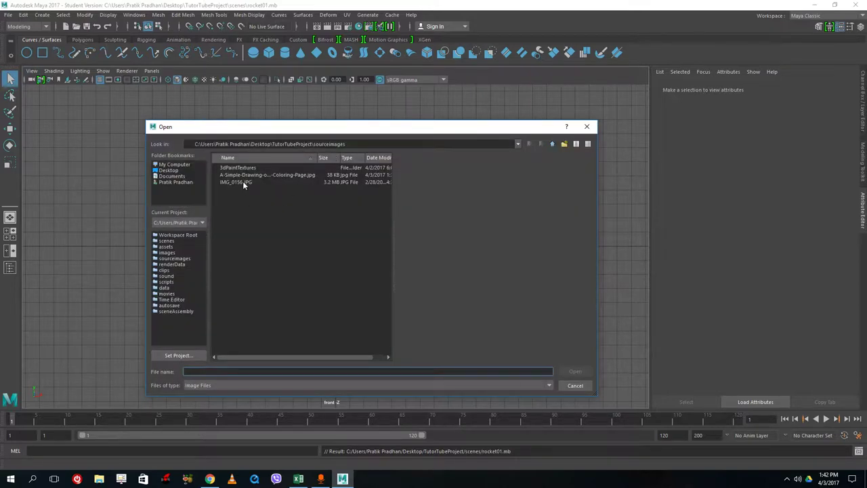
{"action": "left_click", "coordinate": [243, 181]}
{"action": "left_click", "coordinate": [241, 175]}
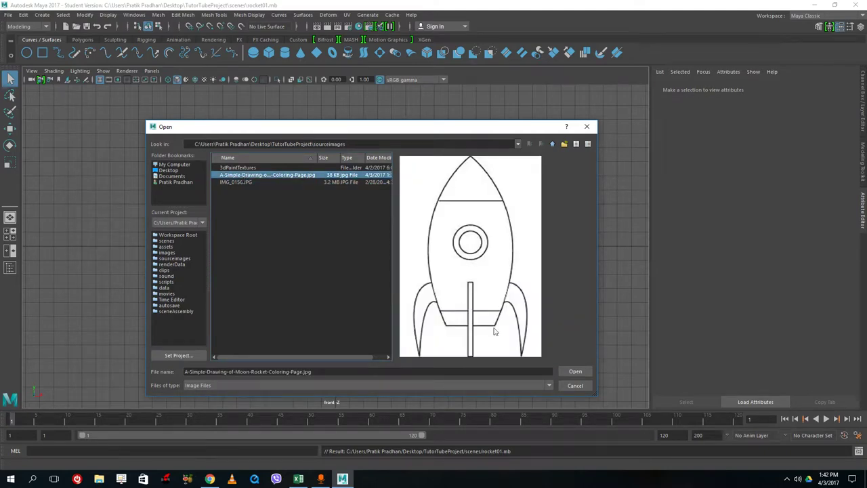
{"action": "left_click", "coordinate": [567, 374]}
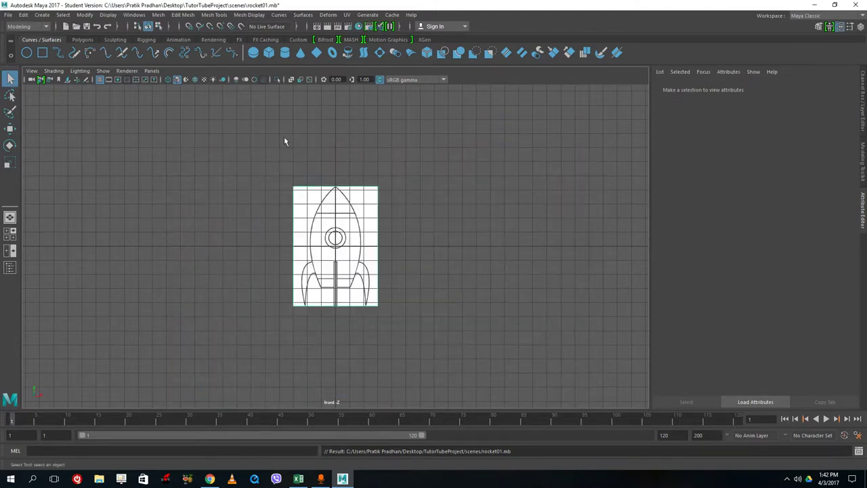
Step: Move the rocket image plane up about 4.3 units so its lower edge rests on the horizontal grid axis
{"action": "scroll", "coordinate": [299, 167], "scroll_direction": "up", "scroll_amount": 3}
{"action": "left_click_drag", "start_coordinate": [259, 135], "coordinate": [450, 339]}
{"action": "left_click", "coordinate": [10, 128]}
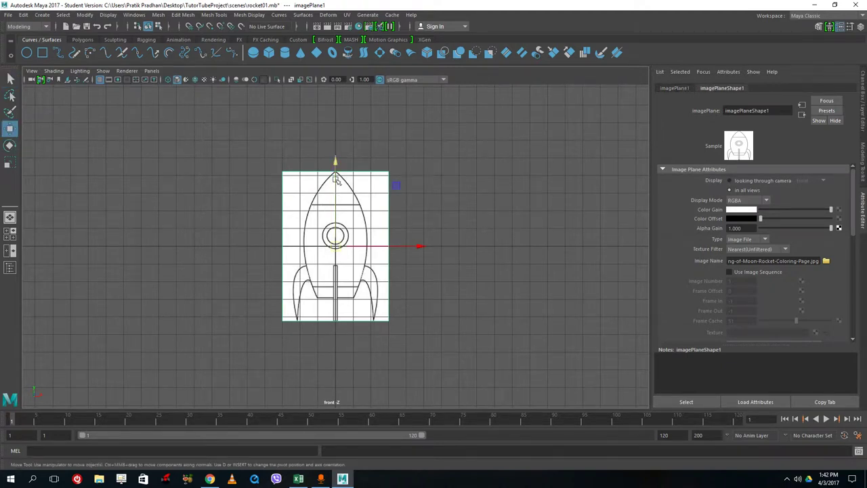
{"action": "left_click_drag", "start_coordinate": [339, 159], "coordinate": [341, 84]}
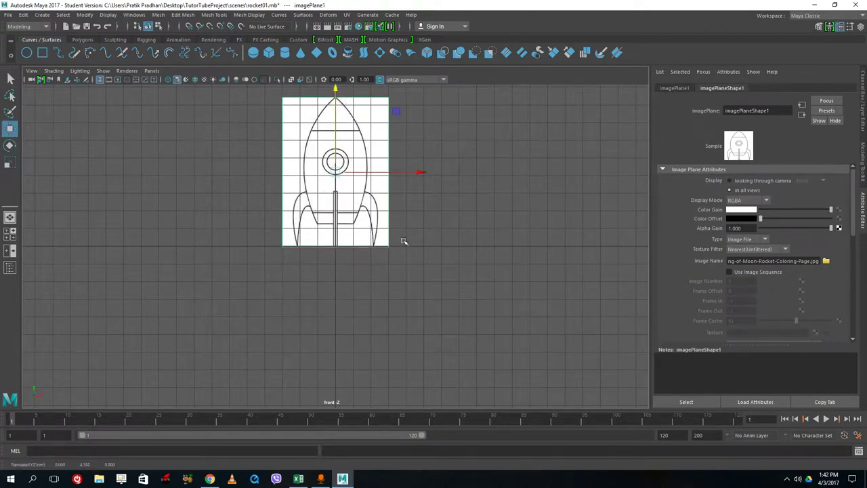
{"action": "left_click_drag", "start_coordinate": [336, 133], "coordinate": [336, 132]}
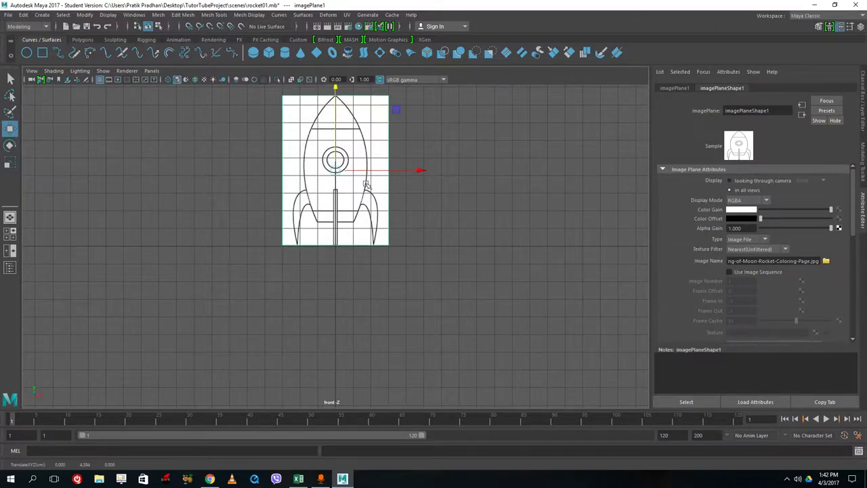
Step: Scale the rocket image plane up uniformly to nearly twice its size
{"action": "left_click", "coordinate": [9, 163]}
{"action": "scroll", "coordinate": [332, 193], "scroll_direction": "down", "scroll_amount": 5}
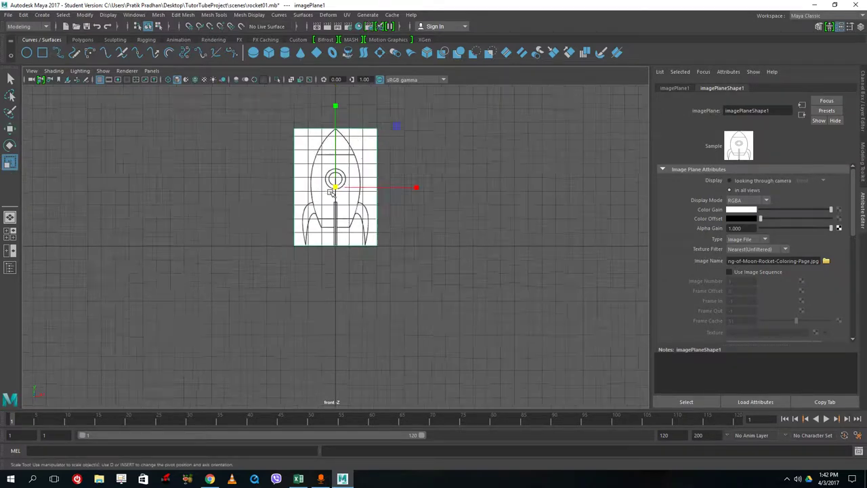
{"action": "left_click_drag", "start_coordinate": [335, 203], "coordinate": [411, 196]}
Step: Raise the enlarged image plane along Y until its lower edge sits on the horizontal grid axis again
{"action": "left_click", "coordinate": [13, 79]}
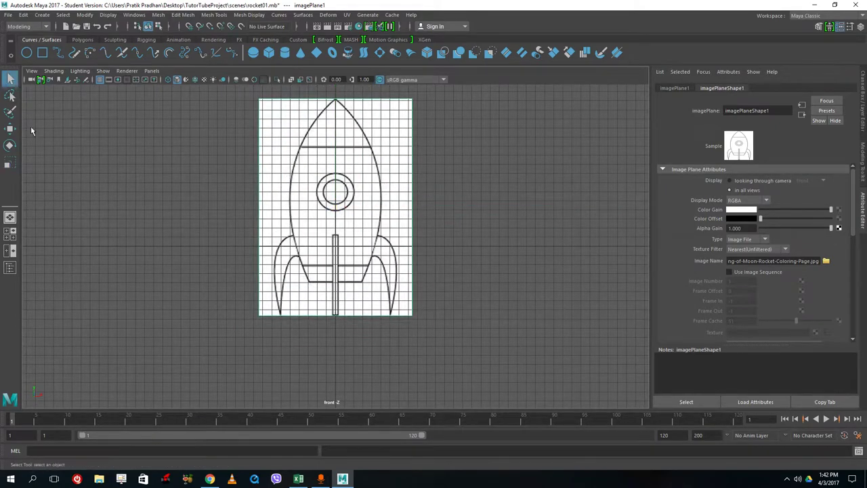
{"action": "left_click", "coordinate": [10, 128]}
{"action": "left_click_drag", "start_coordinate": [335, 159], "coordinate": [344, 89]}
{"action": "scroll", "coordinate": [369, 158], "scroll_direction": "up", "scroll_amount": 2}
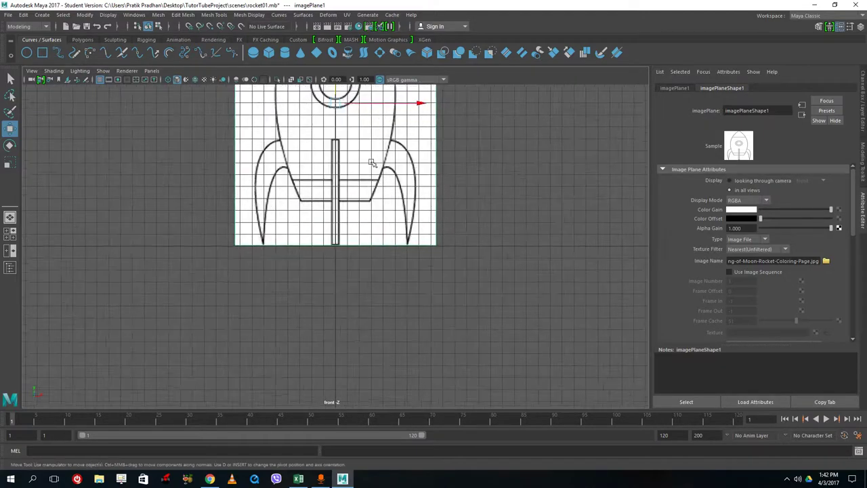
{"action": "scroll", "coordinate": [387, 163], "scroll_direction": "down", "scroll_amount": 3}
{"action": "middle_click_drag", "start_coordinate": [465, 160], "coordinate": [458, 244], "text": "alt"}
{"action": "scroll", "coordinate": [434, 233], "scroll_direction": "up", "scroll_amount": 3}
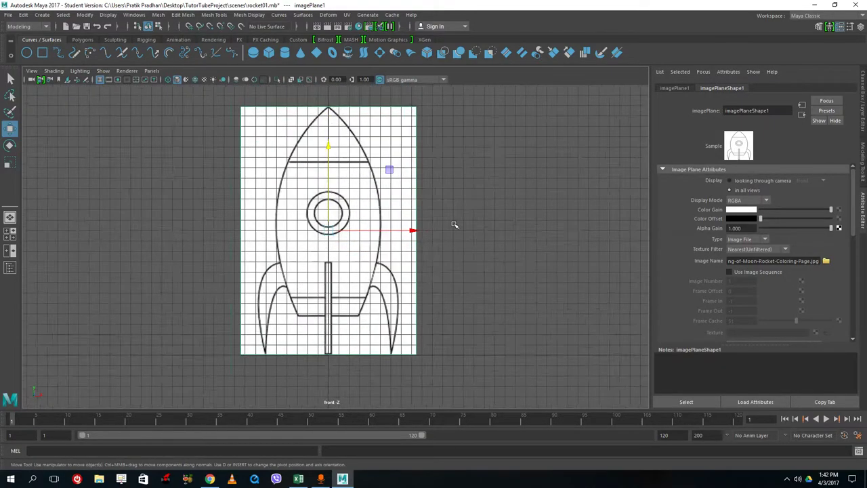
{"action": "scroll", "coordinate": [457, 225], "scroll_direction": "down", "scroll_amount": 1}
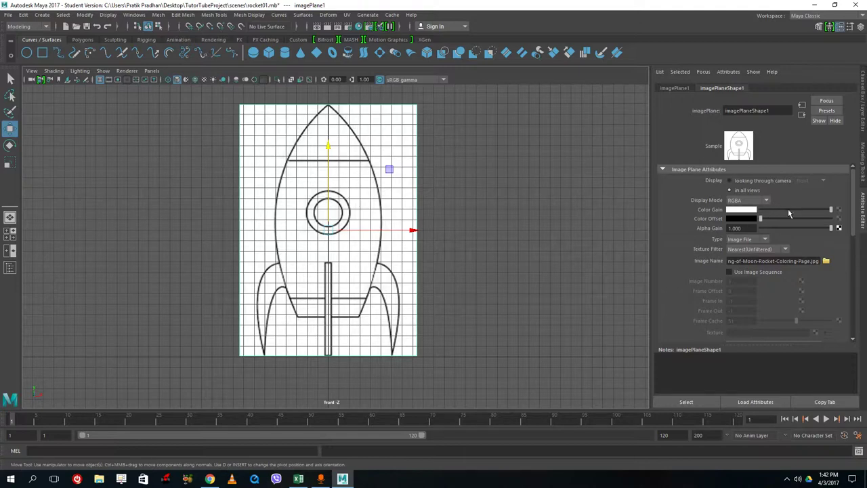
Step: Lower the image plane's Color Gain to a grey matching the viewport background, and deselect the plane
{"action": "left_click_drag", "start_coordinate": [833, 214], "coordinate": [789, 216]}
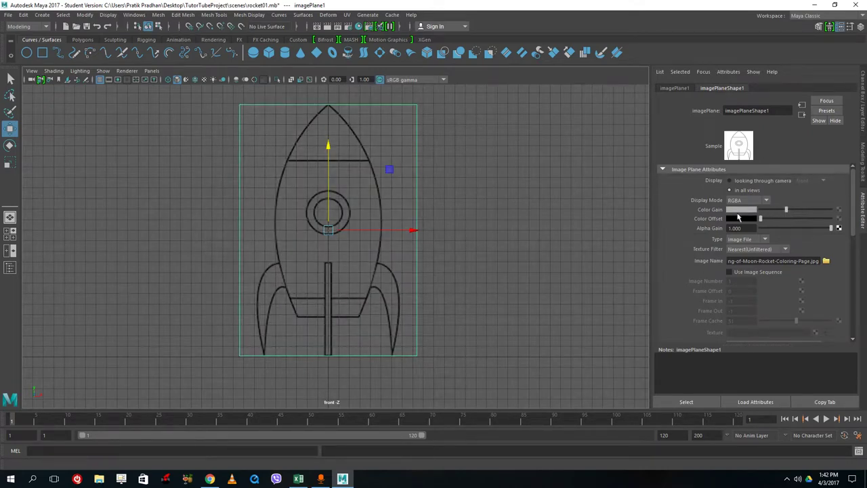
{"action": "left_click", "coordinate": [523, 225]}
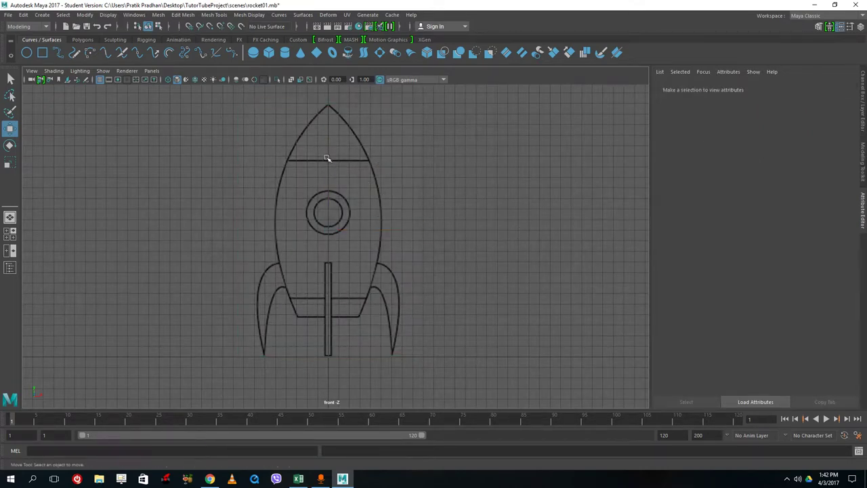
{"action": "right_click_drag", "start_coordinate": [328, 158], "coordinate": [420, 141], "text": "alt"}
{"action": "middle_click_drag", "start_coordinate": [433, 147], "coordinate": [451, 246], "text": "alt"}
{"action": "scroll", "coordinate": [434, 241], "scroll_direction": "up", "scroll_amount": 2}
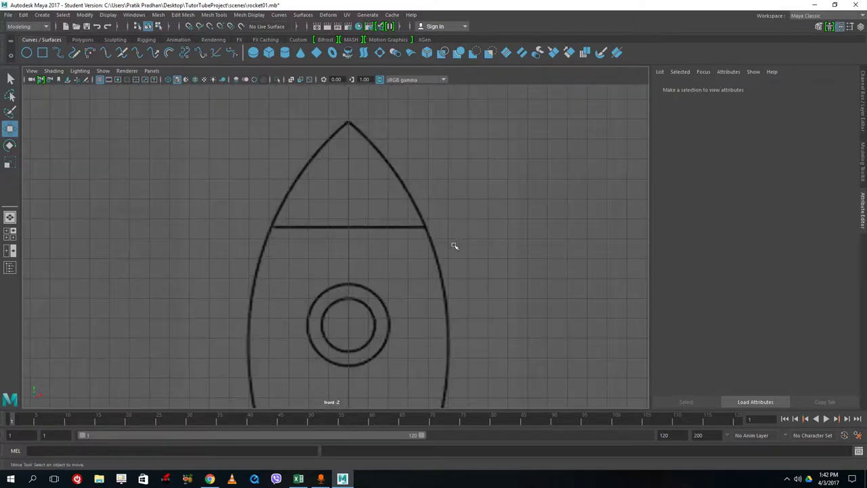
Step: Trace the right half of the rocket body outline with an EP curve from the nose tip to the base's outer corner
{"action": "scroll", "coordinate": [412, 255], "scroll_direction": "down", "scroll_amount": 3}
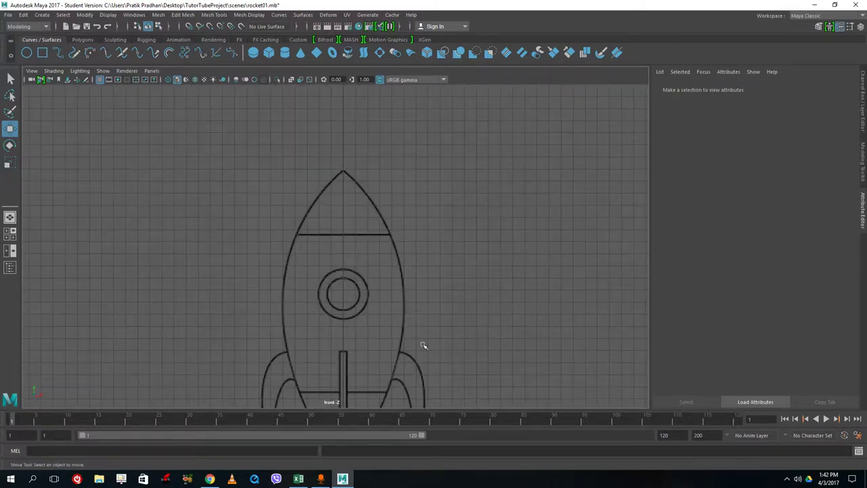
{"action": "middle_click_drag", "start_coordinate": [422, 333], "coordinate": [403, 284], "text": "alt"}
{"action": "left_click", "coordinate": [403, 285], "text": "alt"}
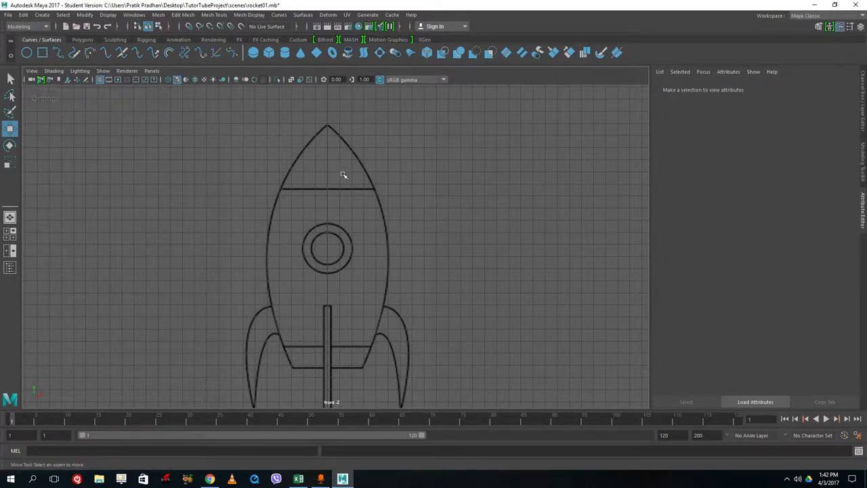
{"action": "left_click", "coordinate": [59, 54]}
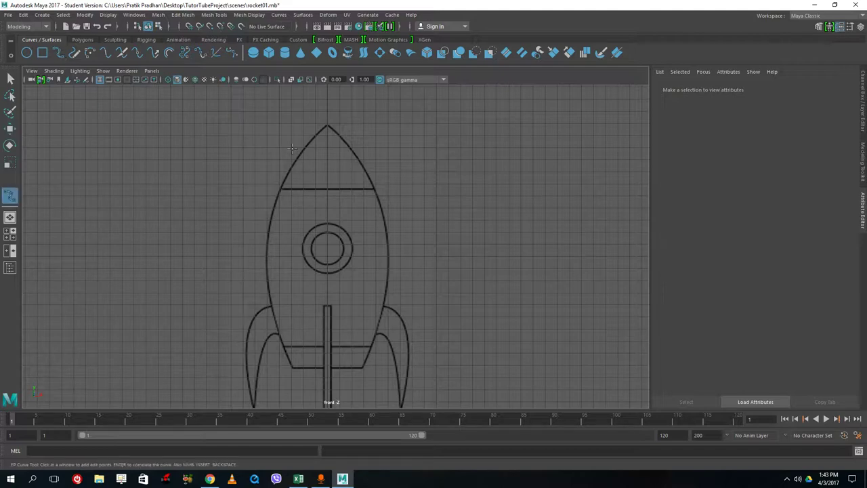
{"action": "left_click", "coordinate": [327, 125]}
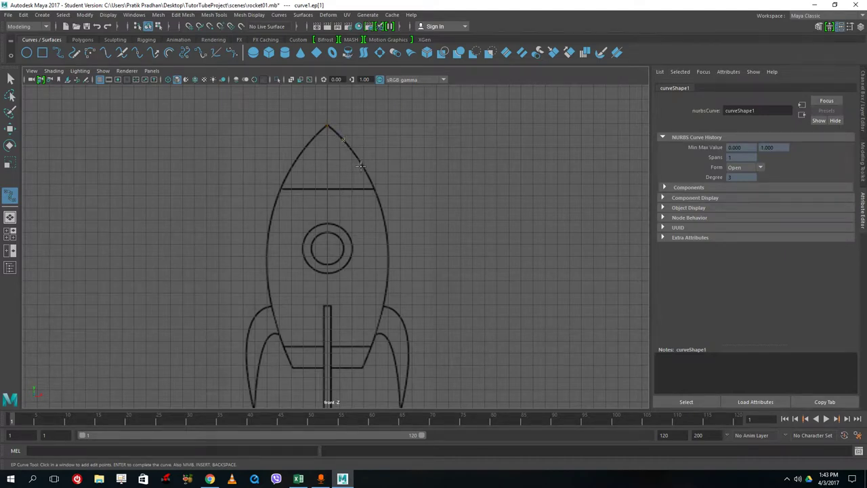
{"action": "left_click", "coordinate": [380, 210]}
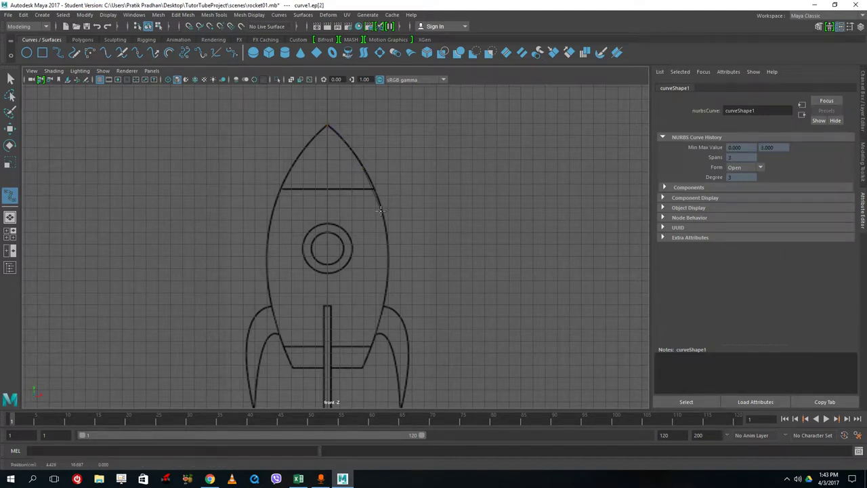
{"action": "left_click", "coordinate": [388, 254]}
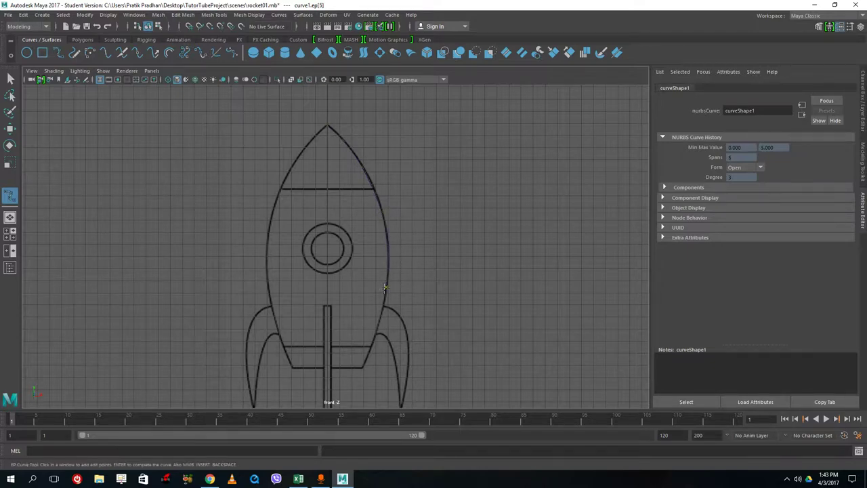
{"action": "left_click", "coordinate": [378, 323]}
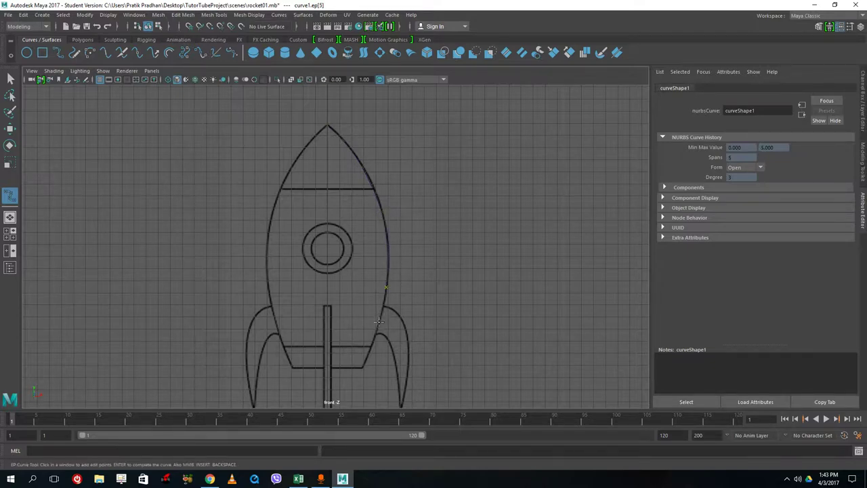
{"action": "left_click", "coordinate": [364, 366]}
{"action": "key", "text": "w"}
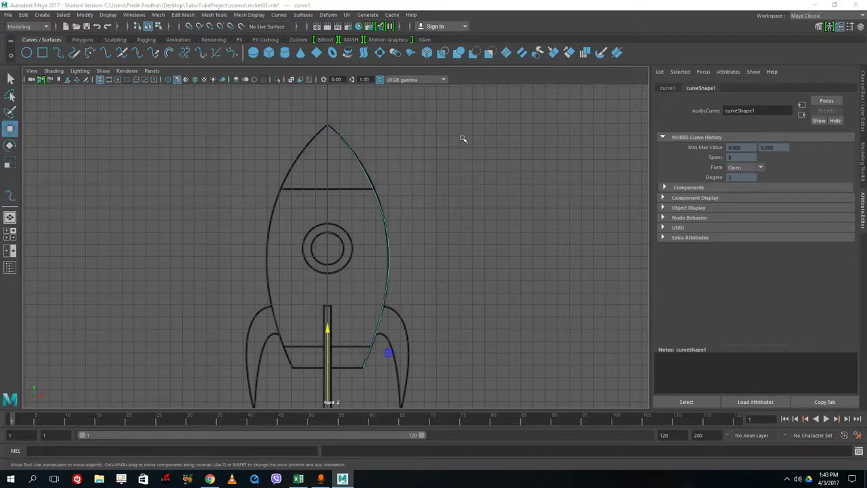
Step: Revolve the body profile curve around the Y axis from 0 to 360 degrees with 8 segments and NURBS output
{"action": "key", "text": "space"}
{"action": "key", "text": "space"}
{"action": "left_click_drag", "start_coordinate": [414, 192], "coordinate": [387, 142], "text": "alt"}
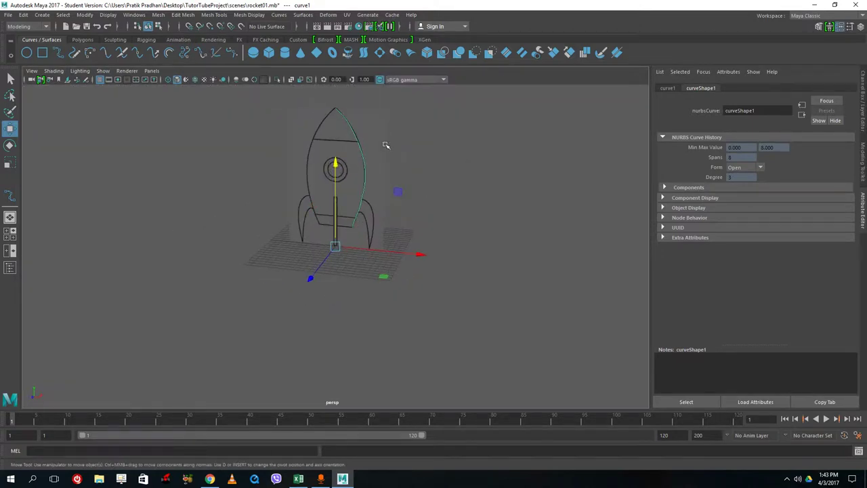
{"action": "left_click", "coordinate": [330, 16]}
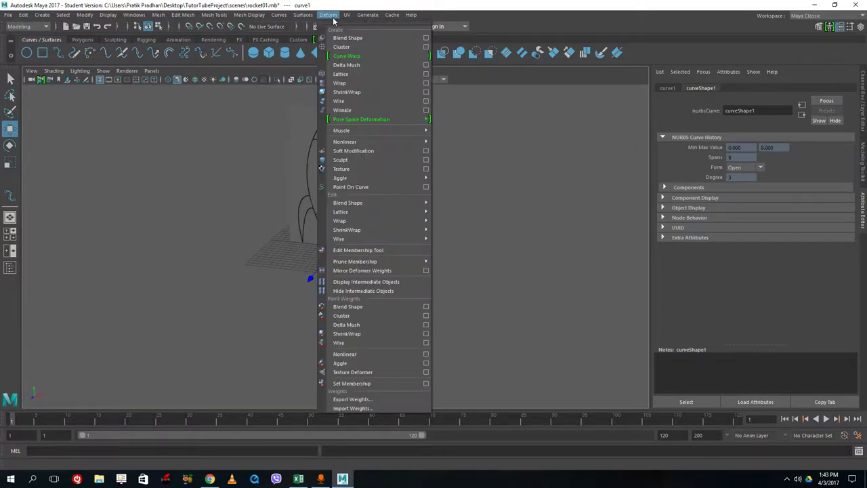
{"action": "mouse_move", "coordinate": [303, 15]}
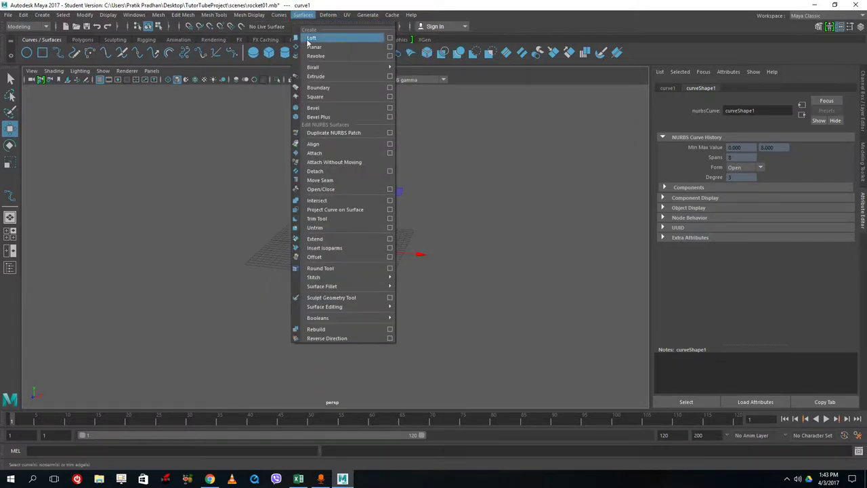
{"action": "left_click", "coordinate": [389, 56]}
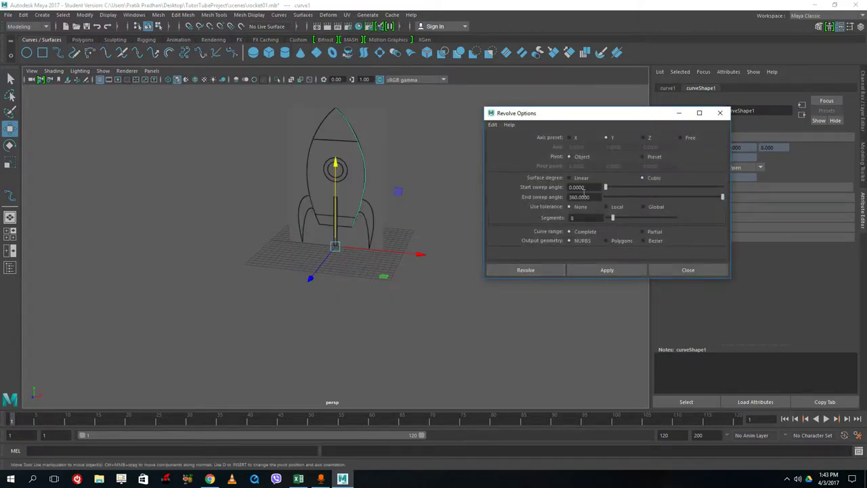
{"action": "left_click_drag", "start_coordinate": [589, 197], "coordinate": [569, 196]}
{"action": "left_click", "coordinate": [590, 188]}
{"action": "left_click", "coordinate": [543, 271]}
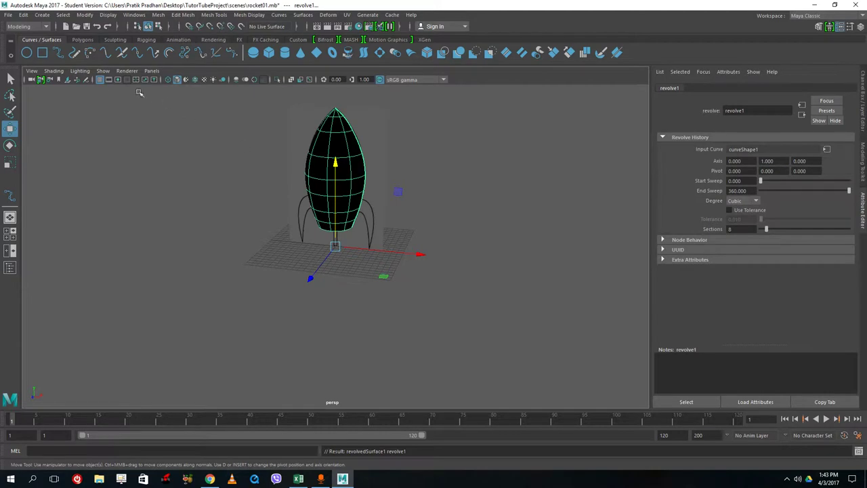
Step: Turn on Two Sided Lighting in the perspective view and in the side view
{"action": "left_click", "coordinate": [79, 70]}
{"action": "left_click", "coordinate": [89, 131]}
{"action": "left_click", "coordinate": [442, 211]}
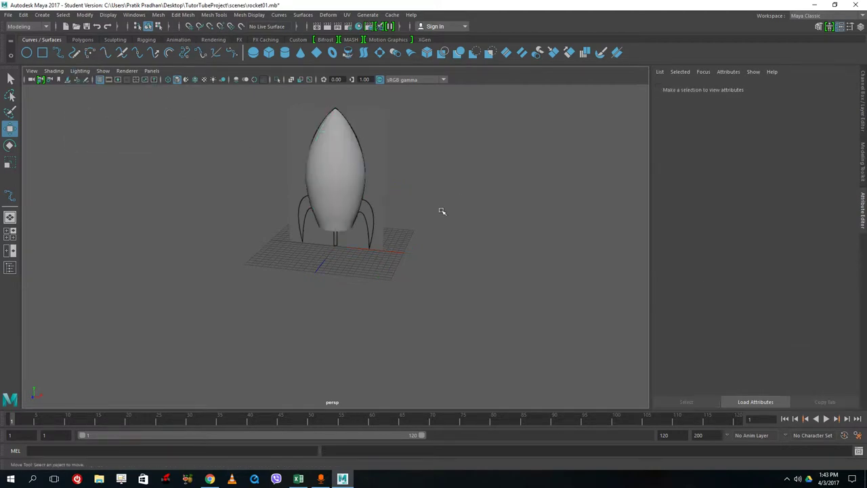
{"action": "mouse_move", "coordinate": [442, 211]}
{"action": "left_mouse_down", "text": "alt"}
{"action": "mouse_move", "coordinate": [492, 210]}
{"action": "mouse_move", "coordinate": [449, 206]}
{"action": "left_mouse_up", "text": "alt"}
{"action": "key", "text": "space"}
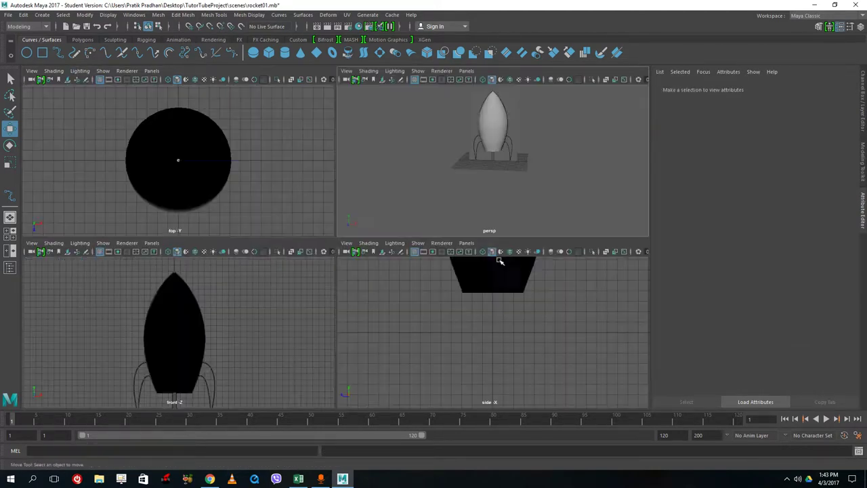
{"action": "key", "text": "space"}
{"action": "right_click_drag", "start_coordinate": [495, 300], "coordinate": [436, 177], "text": "alt"}
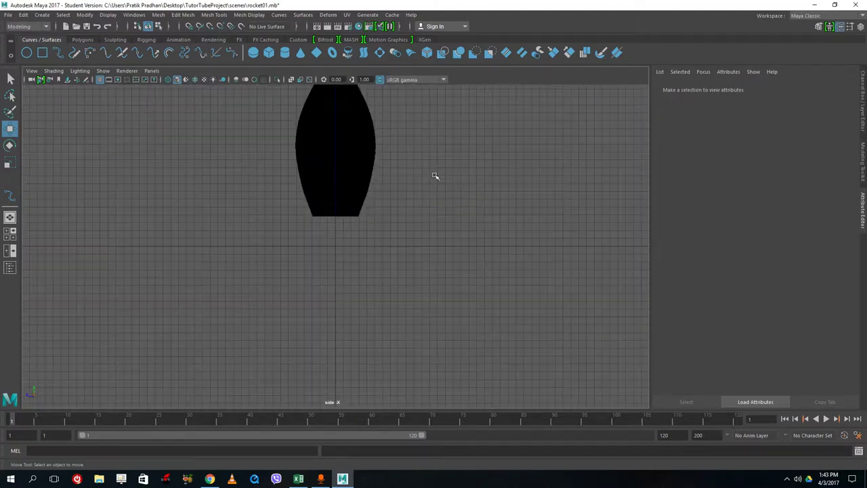
{"action": "left_click", "coordinate": [79, 70]}
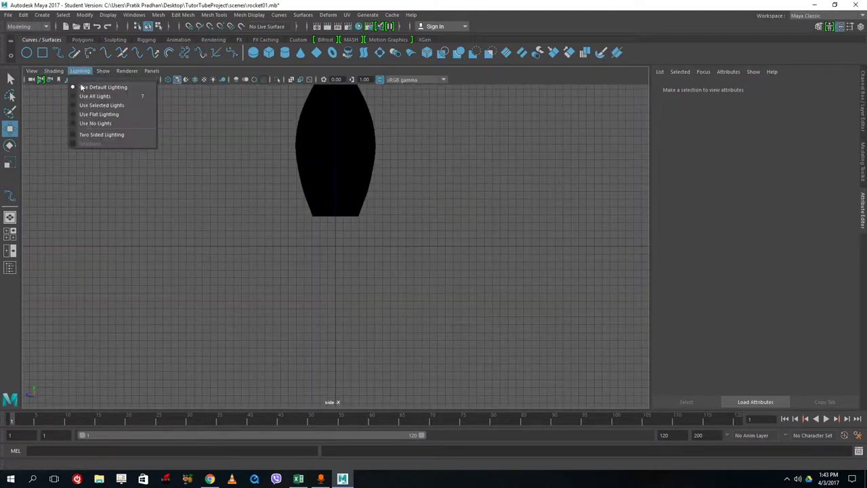
{"action": "left_click", "coordinate": [118, 134]}
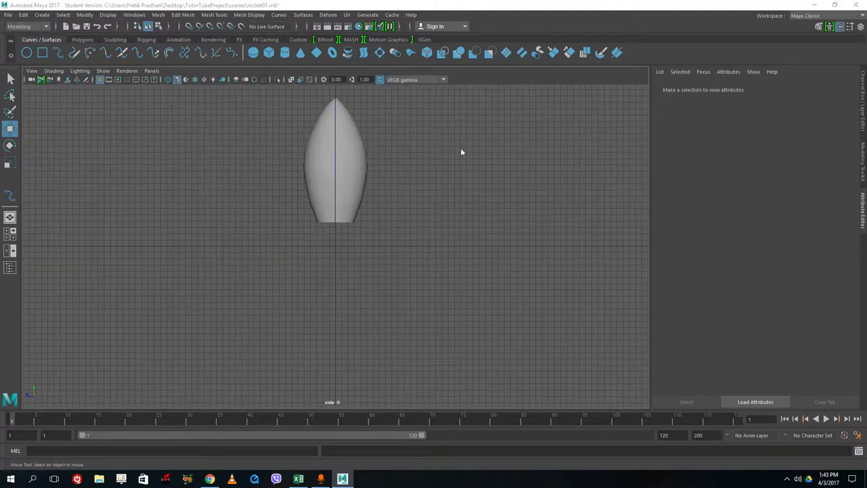
Step: Select the revolved rocket body in the perspective view and inspect its shape
{"action": "key", "text": "space"}
{"action": "key", "text": "space"}
{"action": "left_click_drag", "start_coordinate": [426, 189], "coordinate": [463, 218], "text": "alt"}
{"action": "left_click", "coordinate": [329, 207]}
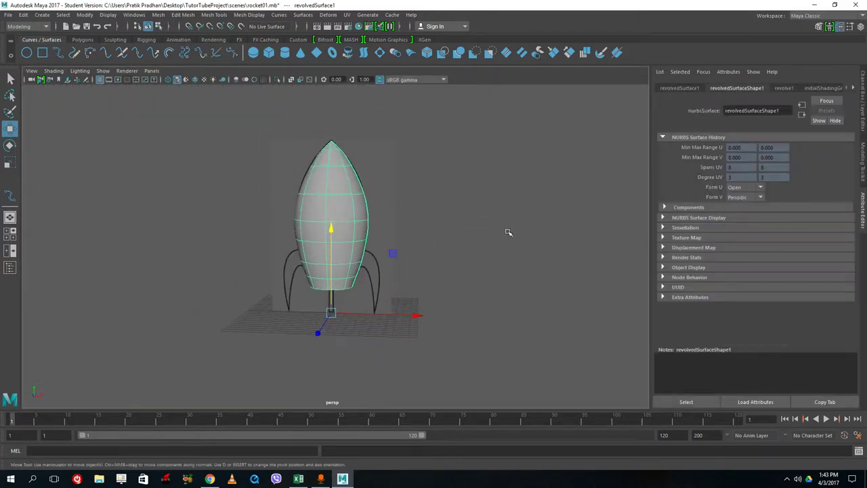
{"action": "scroll", "coordinate": [405, 226], "scroll_direction": "up", "scroll_amount": 3}
{"action": "scroll", "coordinate": [425, 214], "scroll_direction": "down", "scroll_amount": 3}
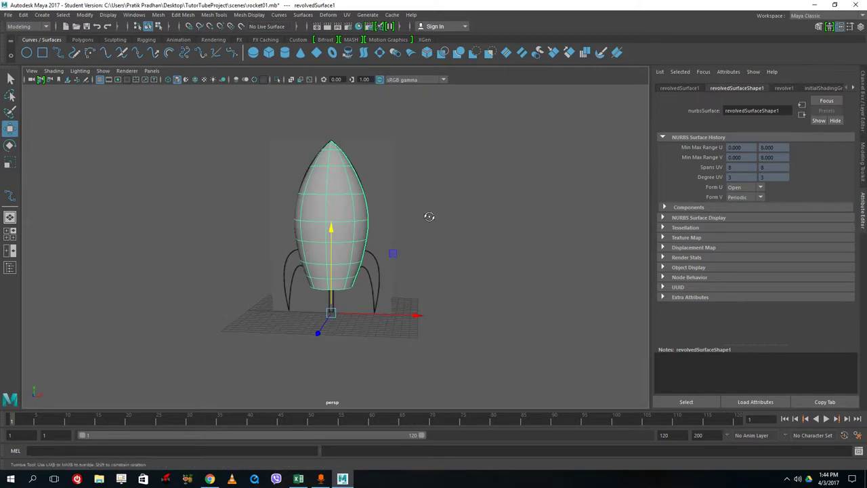
{"action": "left_click_drag", "start_coordinate": [429, 214], "coordinate": [431, 229], "text": "alt"}
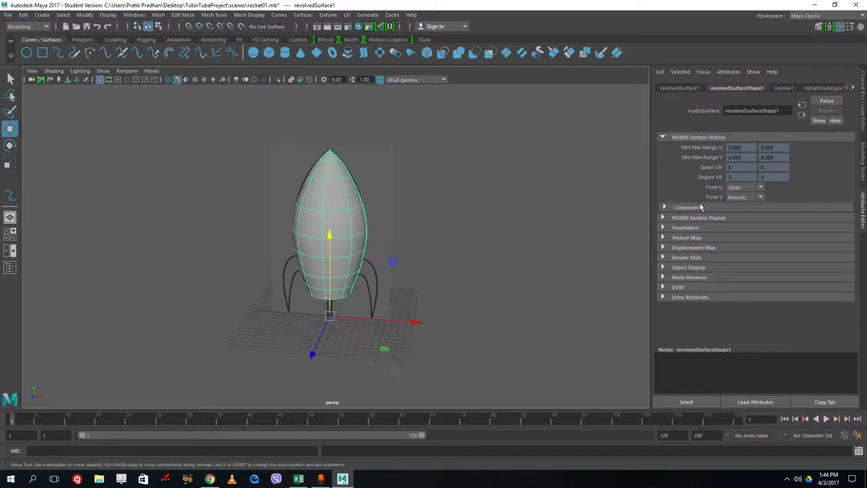
Step: Create a new display layer containing the revolved rocket body
{"action": "left_click", "coordinate": [862, 103]}
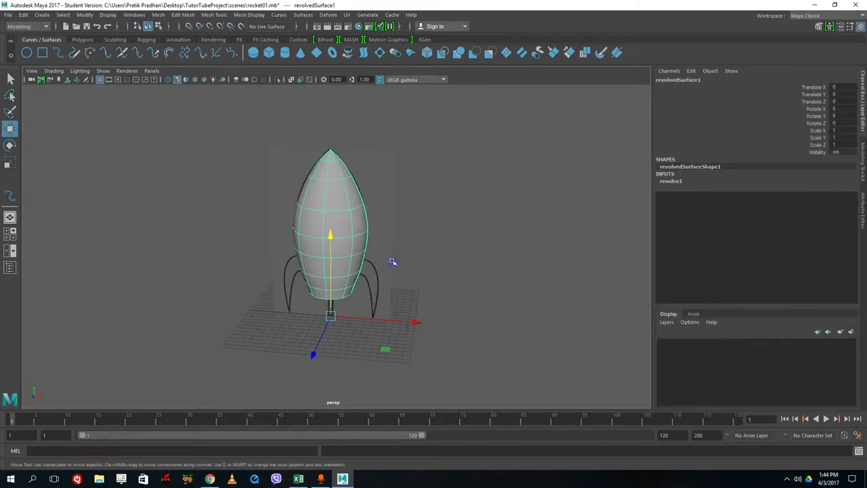
{"action": "left_click", "coordinate": [488, 220]}
{"action": "left_click", "coordinate": [307, 205]}
{"action": "scroll", "coordinate": [330, 197], "scroll_direction": "up", "scroll_amount": 2}
{"action": "left_click", "coordinate": [424, 225]}
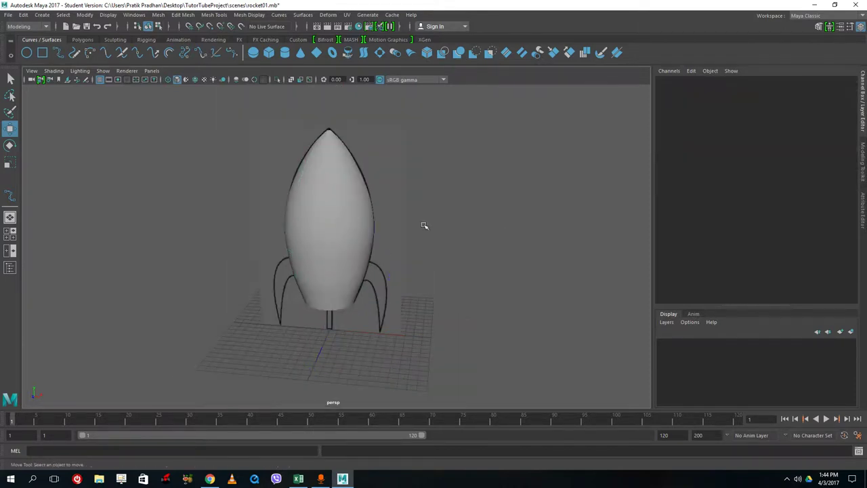
{"action": "left_click", "coordinate": [356, 203]}
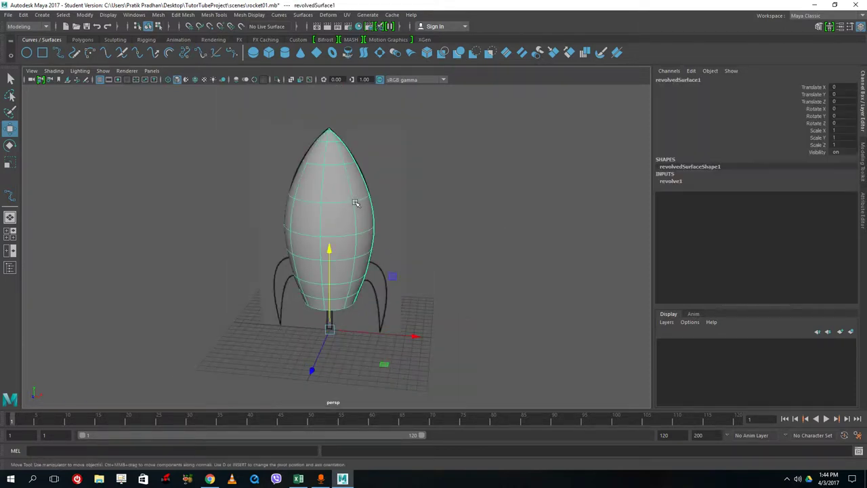
{"action": "left_click", "coordinate": [852, 332]}
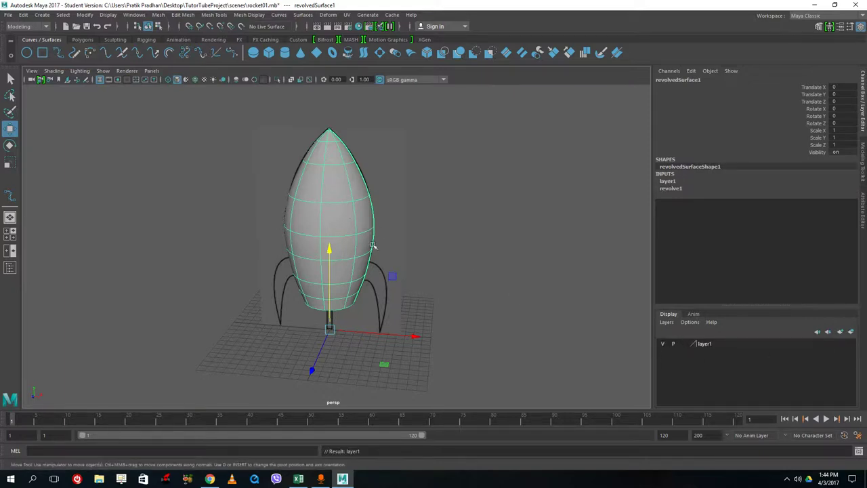
Step: Switch the new layer's visibility off and on to test it, and leave the rocket body hidden
{"action": "left_click", "coordinate": [663, 345]}
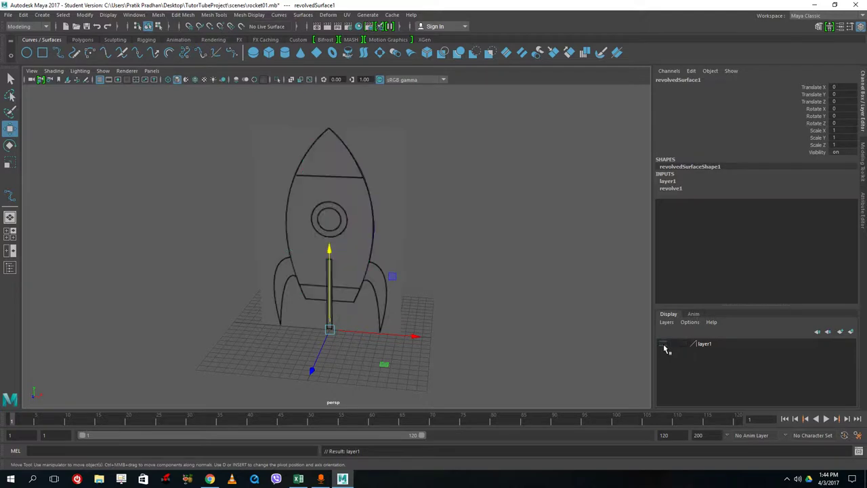
{"action": "left_click", "coordinate": [664, 345]}
{"action": "left_click", "coordinate": [664, 345]}
{"action": "left_click", "coordinate": [664, 345]}
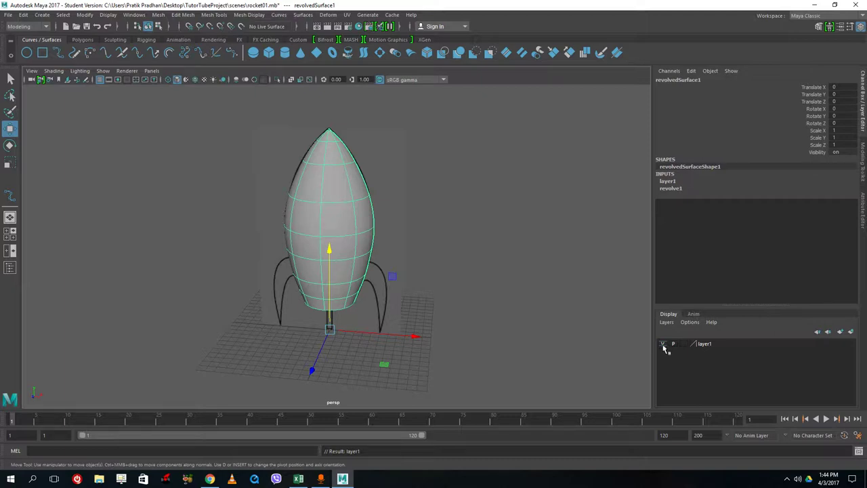
{"action": "left_click", "coordinate": [663, 344]}
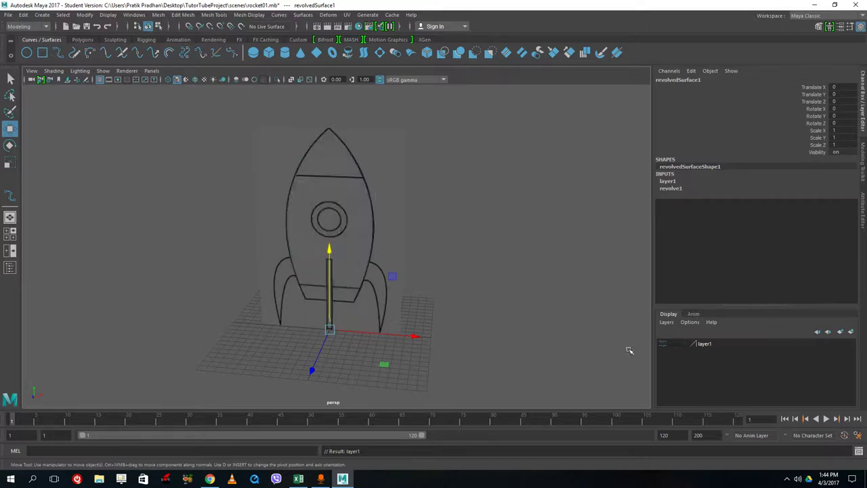
Step: Examine the profile curve against the rocket drawing in the perspective and front views
{"action": "left_click", "coordinate": [448, 270]}
{"action": "left_click_drag", "start_coordinate": [448, 270], "coordinate": [534, 284], "text": "alt"}
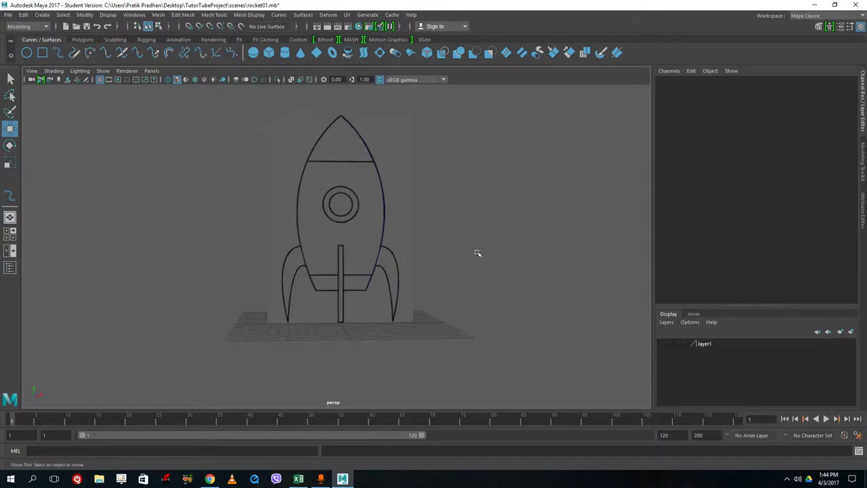
{"action": "key", "text": "space"}
{"action": "key", "text": "space"}
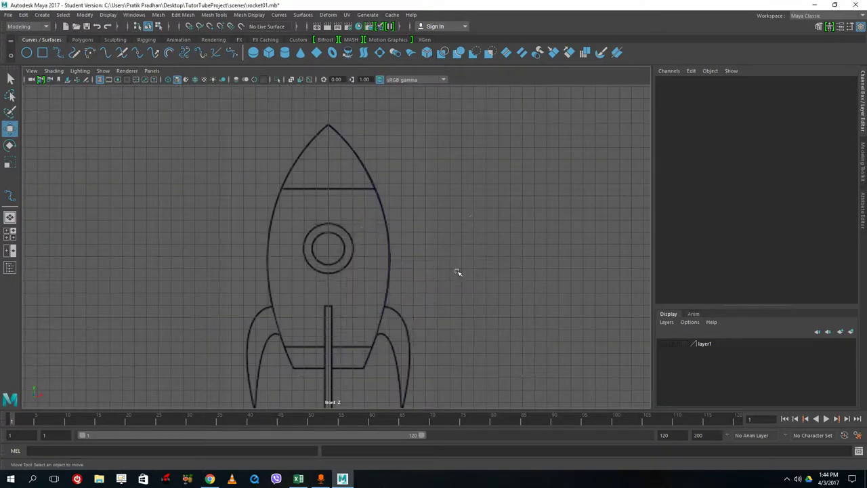
{"action": "key", "text": "space"}
{"action": "key", "text": "space"}
{"action": "scroll", "coordinate": [310, 177], "scroll_direction": "up", "scroll_amount": 2}
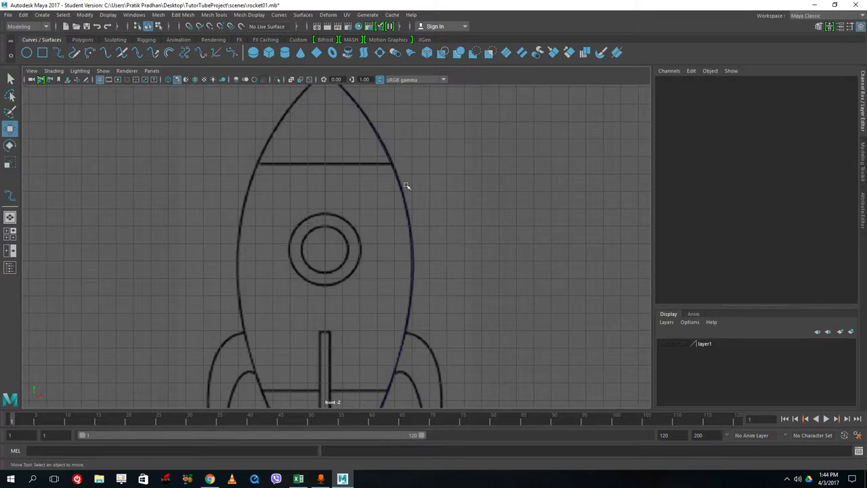
{"action": "left_click_drag", "start_coordinate": [406, 186], "coordinate": [414, 133], "text": "alt"}
{"action": "middle_click_drag", "start_coordinate": [414, 133], "coordinate": [416, 155], "text": "alt"}
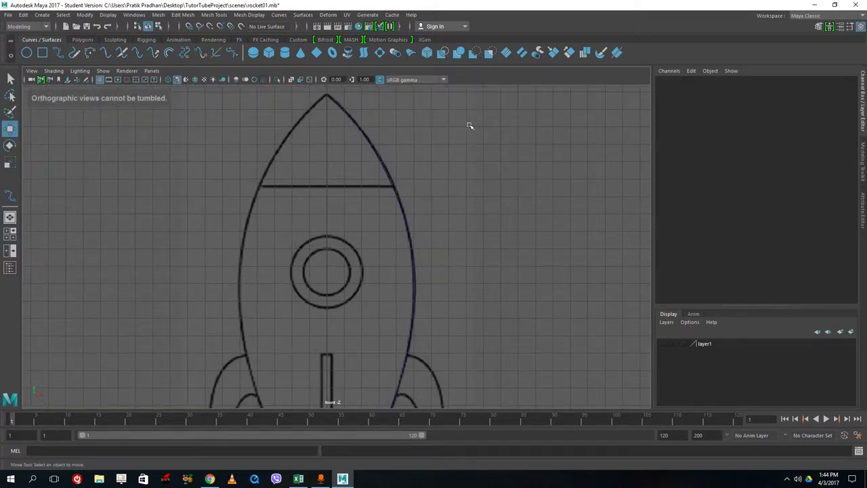
{"action": "left_click_drag", "start_coordinate": [470, 126], "coordinate": [378, 224]}
{"action": "left_click", "coordinate": [379, 223]}
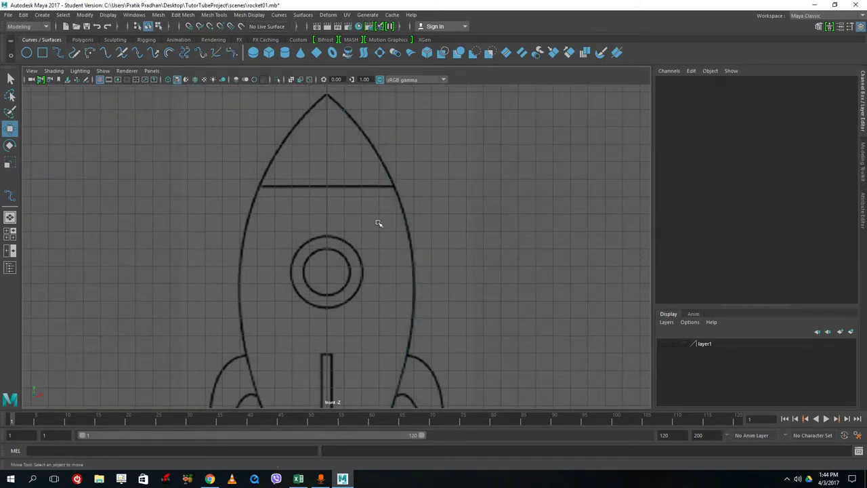
{"action": "key", "text": "space"}
{"action": "key", "text": "space"}
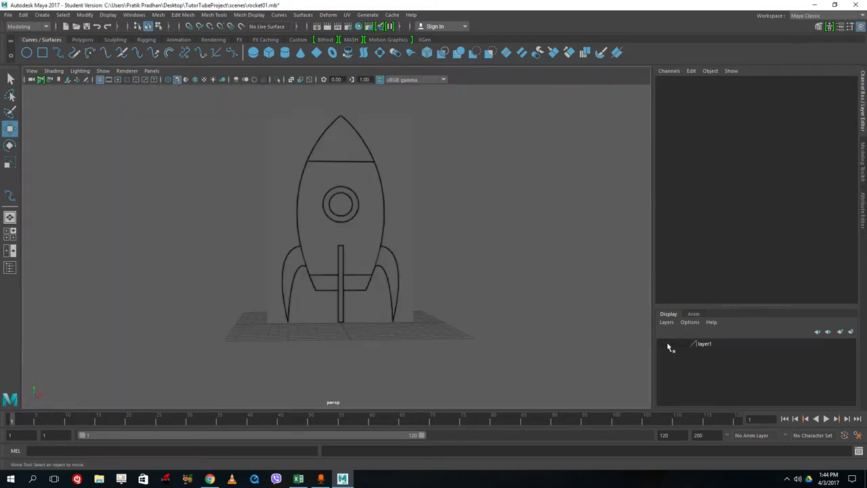
Step: Toggle the rocket body layer's visibility again and keep the body hidden
{"action": "left_click", "coordinate": [667, 345]}
{"action": "left_click", "coordinate": [668, 345]}
{"action": "left_click", "coordinate": [665, 346]}
{"action": "key", "text": "space"}
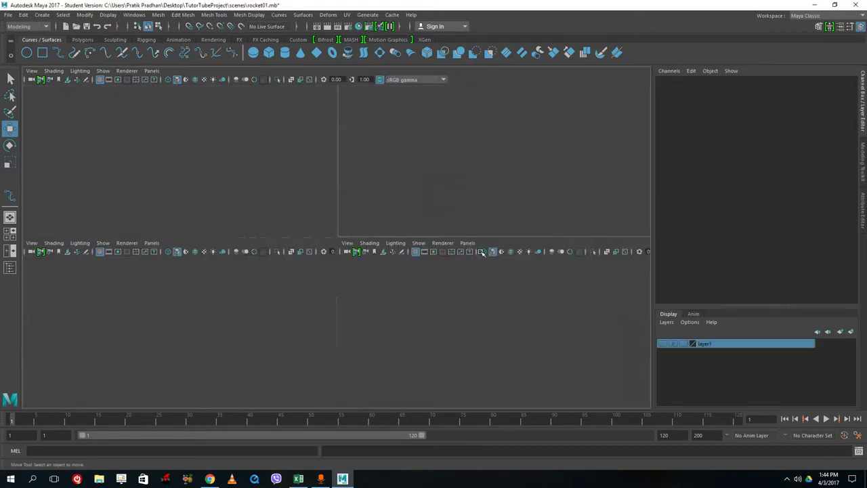
Step: Trace the nose cone's outer edge in the front view with an EP curve from the tip to just inside the horizontal line
{"action": "key", "text": "space"}
{"action": "scroll", "coordinate": [462, 231], "scroll_direction": "up", "scroll_amount": 1}
{"action": "left_click_drag", "start_coordinate": [462, 231], "coordinate": [436, 210], "text": "alt"}
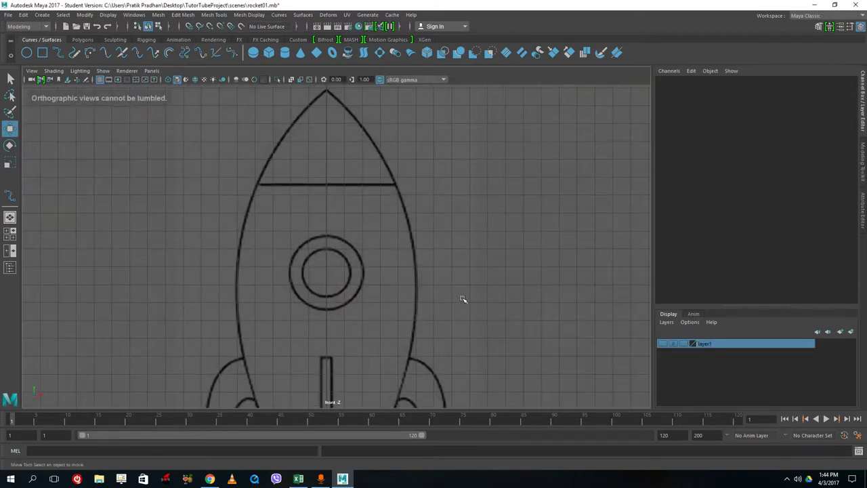
{"action": "scroll", "coordinate": [428, 177], "scroll_direction": "up", "scroll_amount": 2}
{"action": "middle_click_drag", "start_coordinate": [411, 256], "coordinate": [429, 381], "text": "alt"}
{"action": "scroll", "coordinate": [415, 319], "scroll_direction": "up", "scroll_amount": 2}
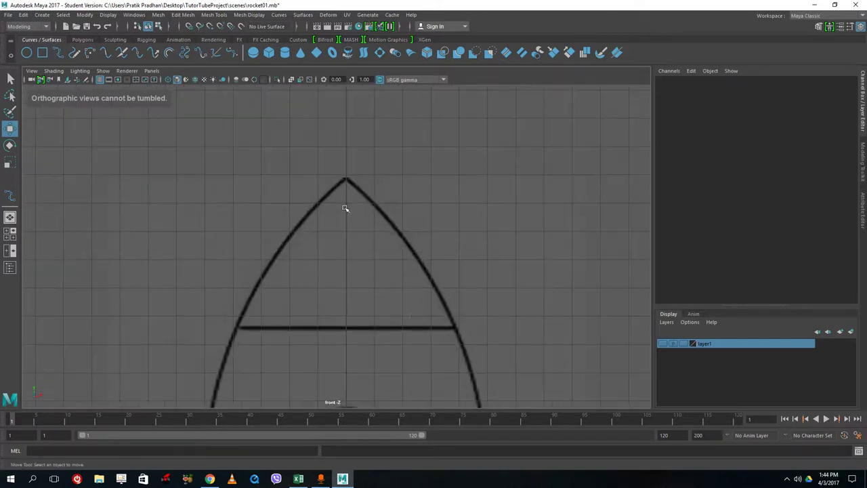
{"action": "left_click", "coordinate": [58, 54]}
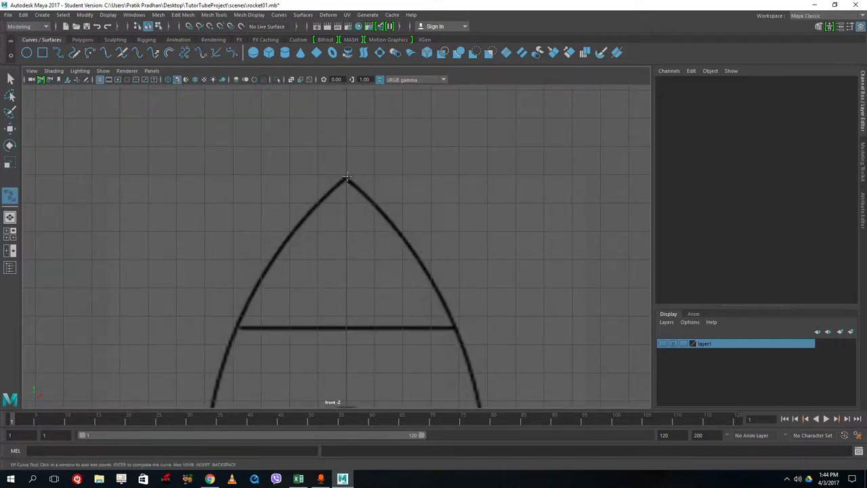
{"action": "left_click", "coordinate": [346, 177]}
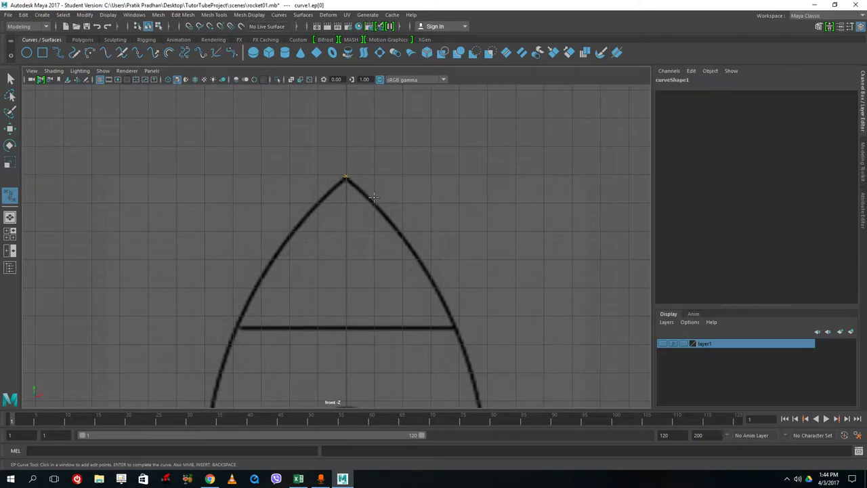
{"action": "left_click", "coordinate": [409, 244]}
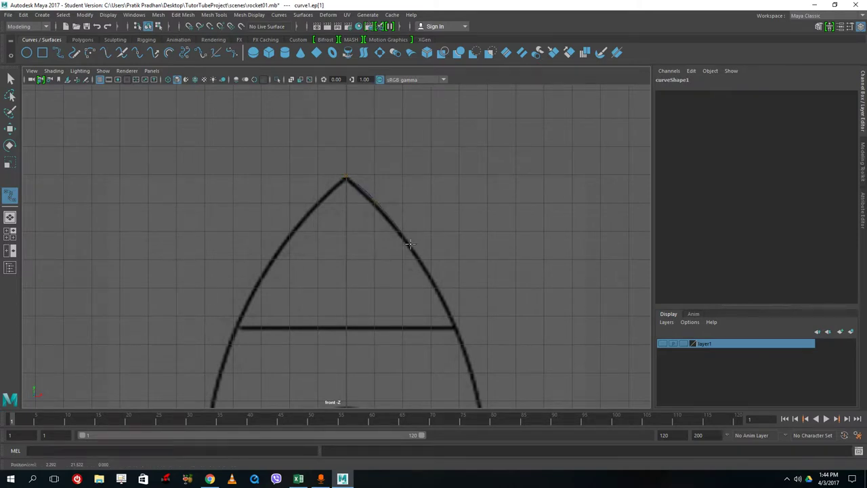
{"action": "left_click", "coordinate": [454, 326]}
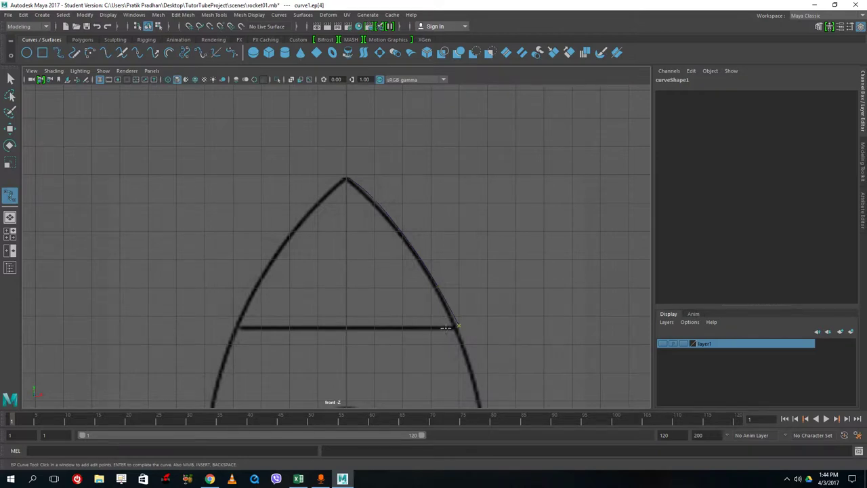
{"action": "key", "text": "w"}
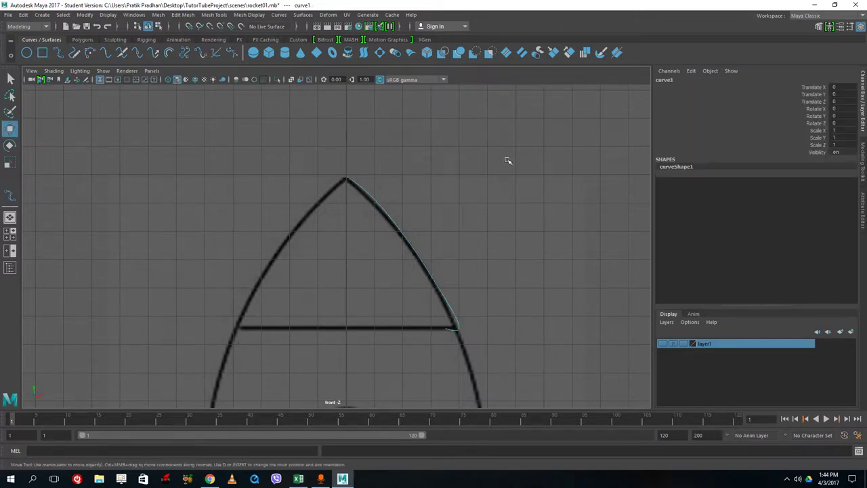
Step: Revolve the nose cone curve into a surface in the perspective view
{"action": "key", "text": "space"}
{"action": "key", "text": "space"}
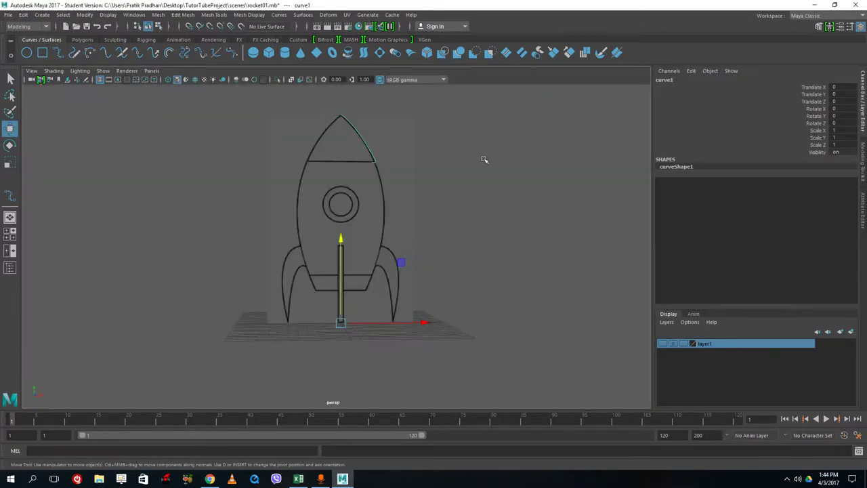
{"action": "left_click_drag", "start_coordinate": [483, 161], "coordinate": [420, 184], "text": "alt"}
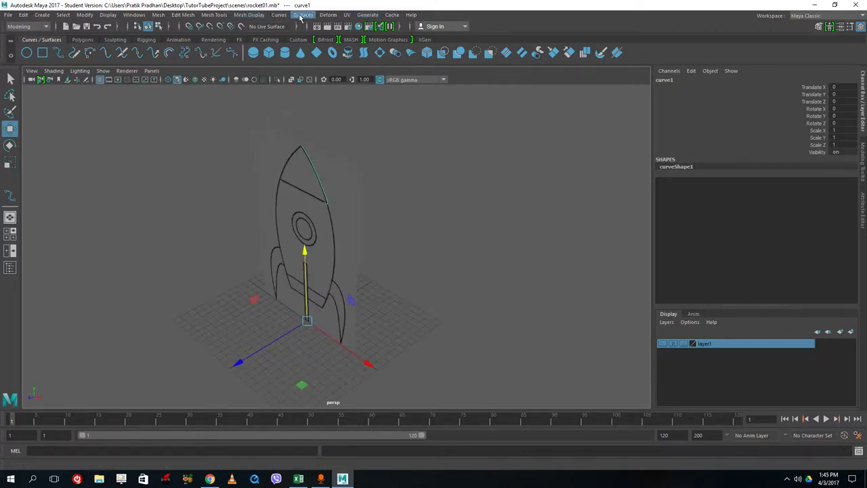
{"action": "left_click", "coordinate": [301, 15]}
{"action": "left_click", "coordinate": [315, 56]}
{"action": "left_click_drag", "start_coordinate": [406, 224], "coordinate": [469, 205], "text": "alt"}
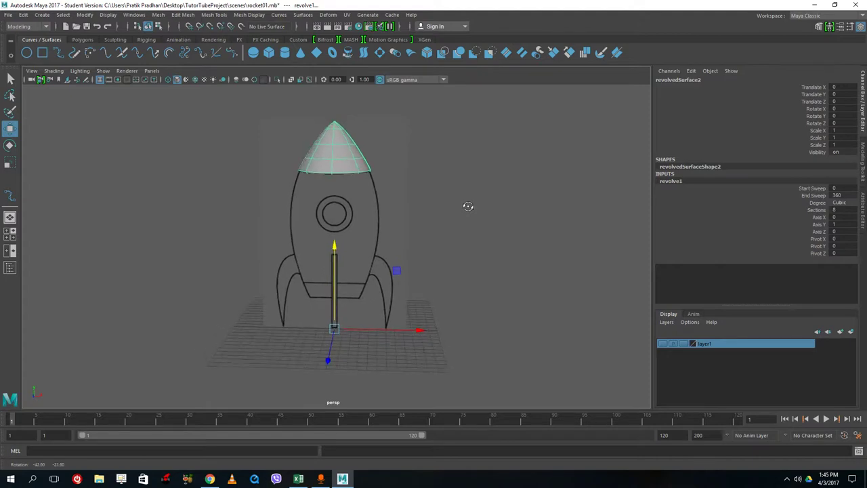
Step: Show the rocket body layer and examine the seam between the nose cone and the body
{"action": "left_click", "coordinate": [664, 344]}
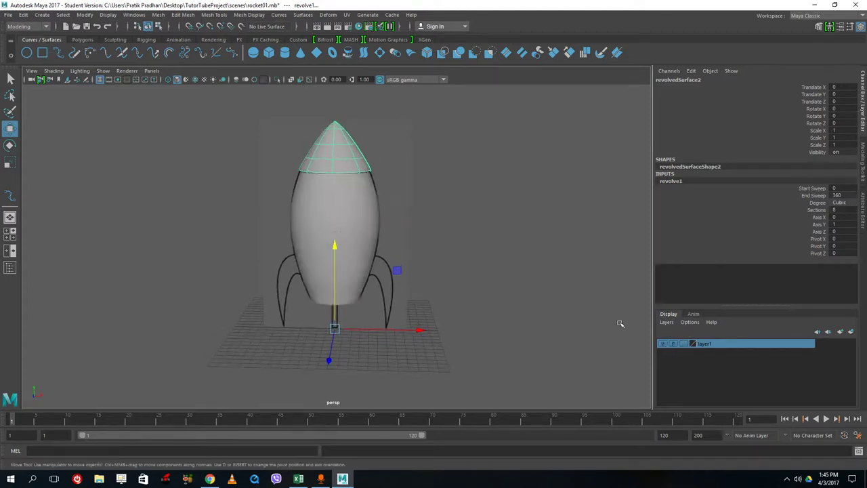
{"action": "left_click", "coordinate": [520, 227]}
{"action": "mouse_move", "coordinate": [494, 280]}
{"action": "left_mouse_down", "text": "alt"}
{"action": "mouse_move", "coordinate": [524, 262]}
{"action": "mouse_move", "coordinate": [496, 283]}
{"action": "left_mouse_up", "text": "alt"}
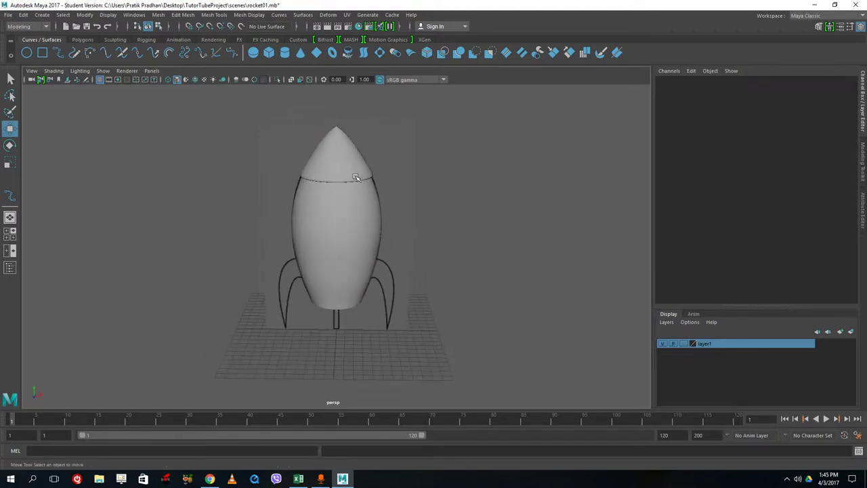
{"action": "scroll", "coordinate": [402, 170], "scroll_direction": "up", "scroll_amount": 6}
{"action": "scroll", "coordinate": [525, 201], "scroll_direction": "up", "scroll_amount": 1}
{"action": "scroll", "coordinate": [387, 242], "scroll_direction": "down", "scroll_amount": 3}
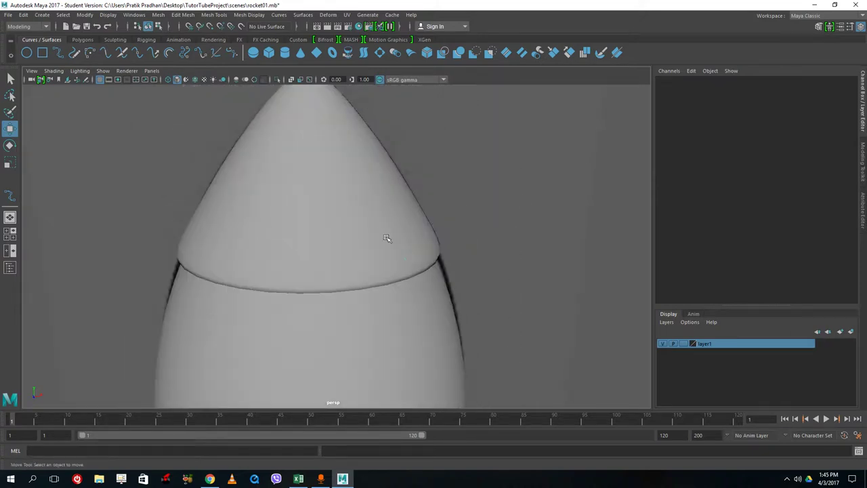
{"action": "left_click", "coordinate": [443, 248]}
{"action": "scroll", "coordinate": [443, 234], "scroll_direction": "up", "scroll_amount": 3}
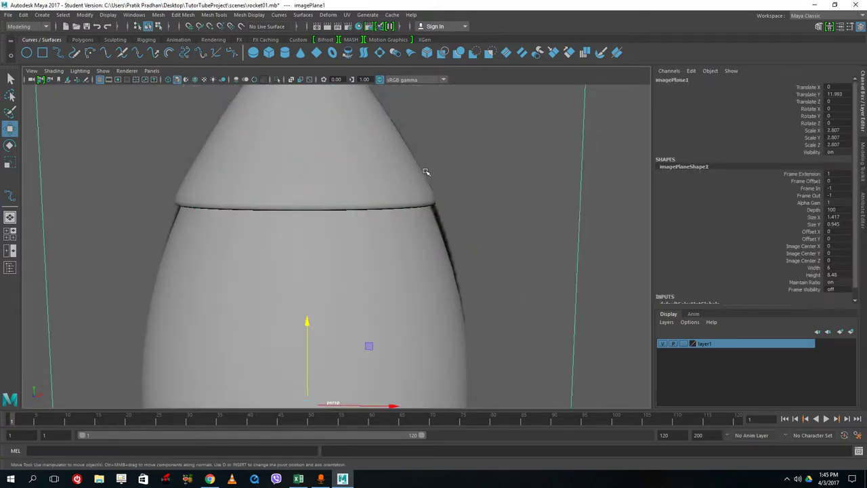
{"action": "scroll", "coordinate": [438, 180], "scroll_direction": "down", "scroll_amount": 2}
{"action": "left_click", "coordinate": [513, 194]}
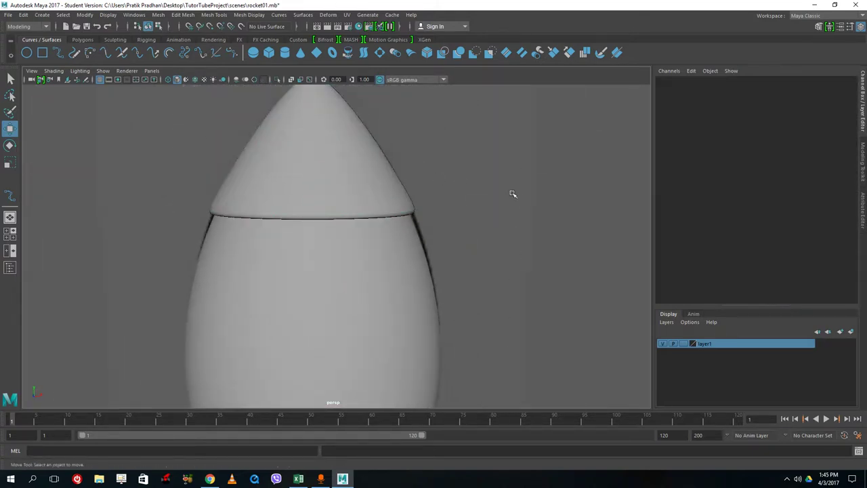
{"action": "left_click_drag", "start_coordinate": [513, 194], "coordinate": [409, 187], "text": "alt"}
Step: Move the control vertex at the lower end of the nose cone curve inward to fit the cone's rim to the body
{"action": "left_click", "coordinate": [351, 216]}
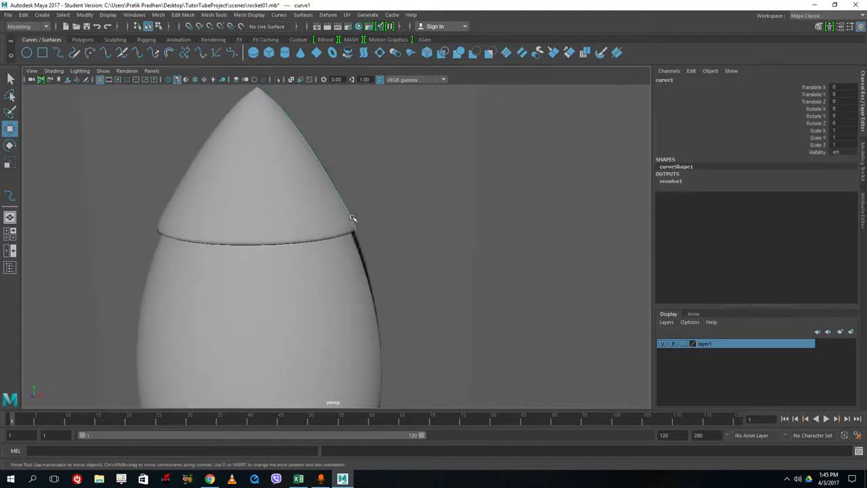
{"action": "right_click_drag", "start_coordinate": [355, 227], "coordinate": [315, 225]}
{"action": "left_click_drag", "start_coordinate": [359, 229], "coordinate": [444, 238], "text": "alt"}
{"action": "left_click_drag", "start_coordinate": [444, 254], "coordinate": [388, 216]}
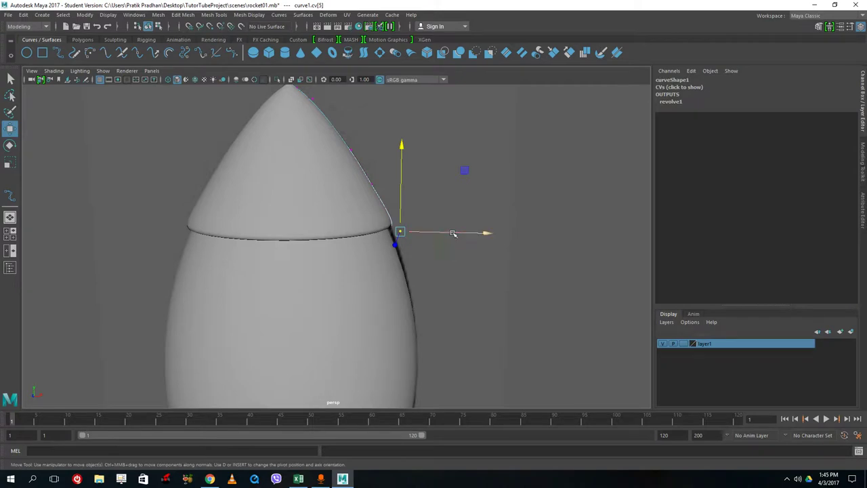
{"action": "left_click_drag", "start_coordinate": [453, 235], "coordinate": [443, 235]}
{"action": "scroll", "coordinate": [449, 235], "scroll_direction": "down", "scroll_amount": 5}
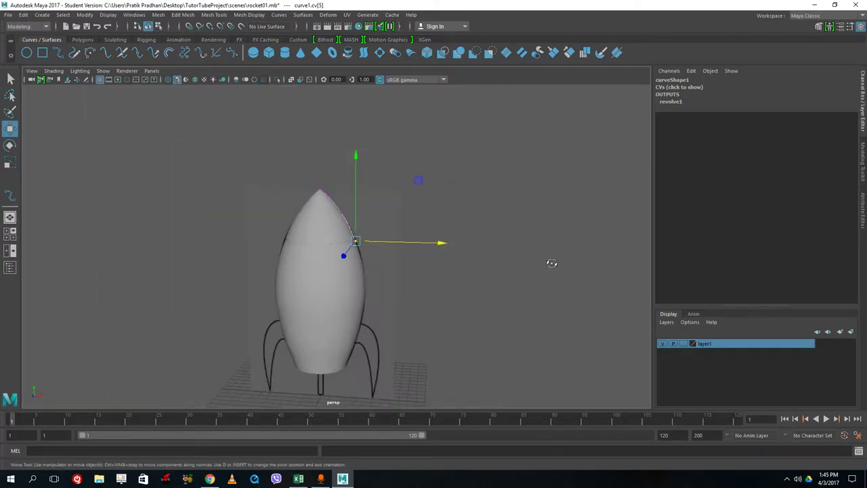
{"action": "scroll", "coordinate": [542, 265], "scroll_direction": "up", "scroll_amount": 1}
{"action": "left_click", "coordinate": [532, 269]}
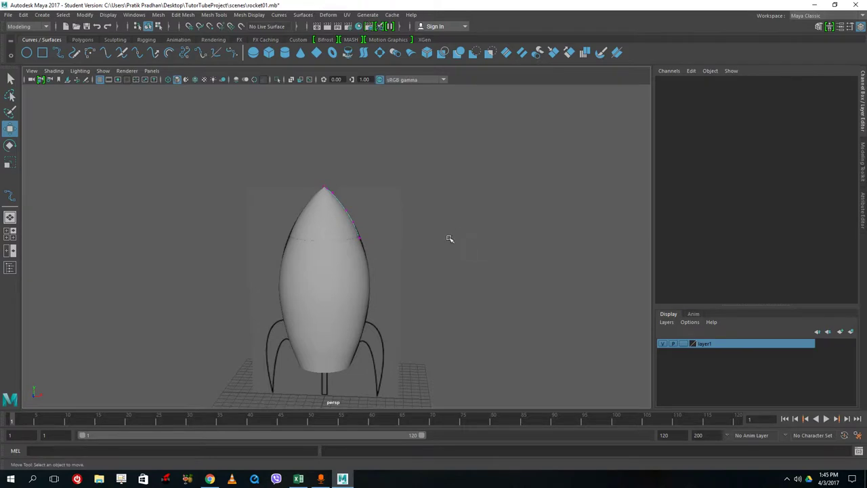
Step: Put the nose cone surface on a new display layer and hide that layer
{"action": "right_click_drag", "start_coordinate": [347, 234], "coordinate": [434, 223]}
{"action": "left_click", "coordinate": [343, 228]}
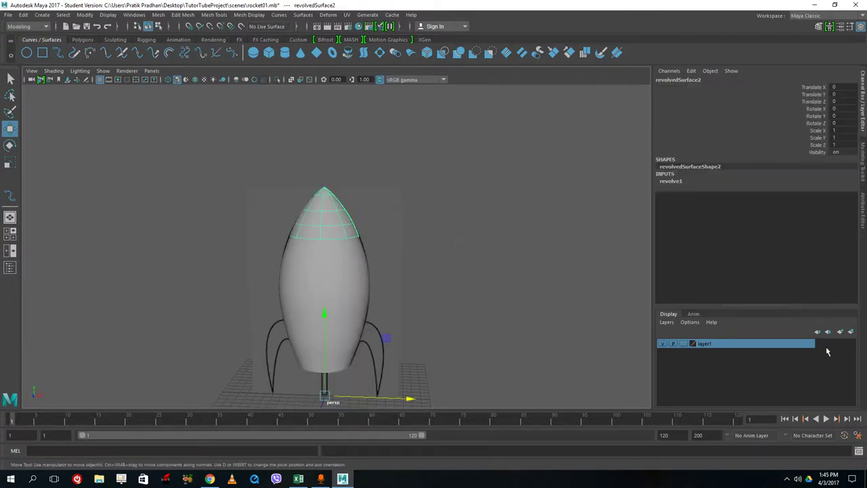
{"action": "left_click", "coordinate": [850, 333]}
{"action": "left_click", "coordinate": [548, 299]}
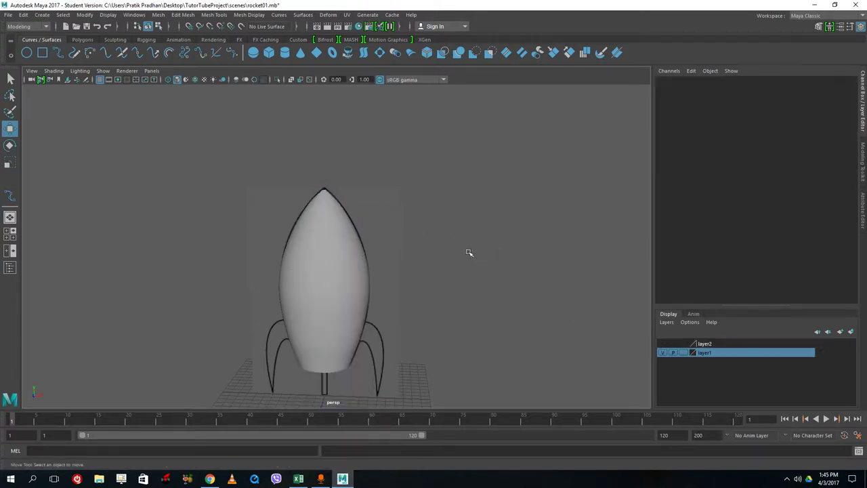
Step: Hide the rocket body layer and delete the nose cone's profile curve
{"action": "left_click", "coordinate": [674, 353]}
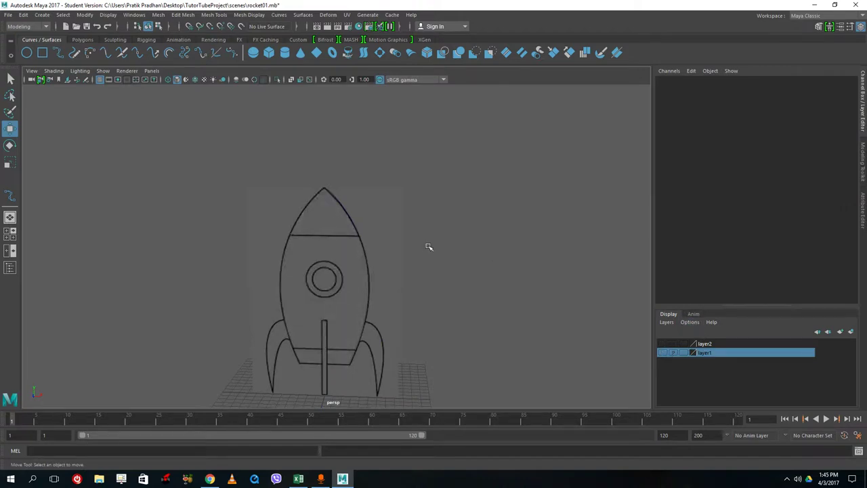
{"action": "left_click", "coordinate": [335, 214]}
{"action": "left_click", "coordinate": [535, 264]}
Step: Toggle the visibility of the body and nose cone layers to check them, leaving both hidden
{"action": "left_click", "coordinate": [664, 351]}
{"action": "left_click", "coordinate": [663, 344]}
{"action": "left_click", "coordinate": [663, 344]}
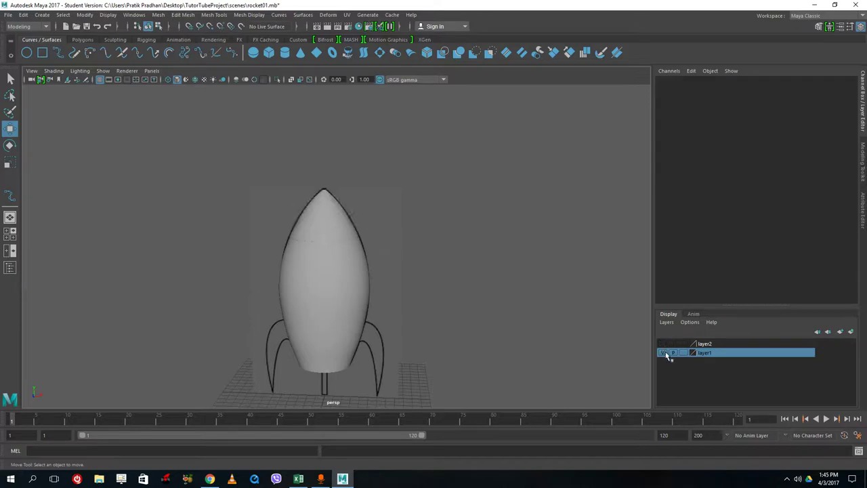
{"action": "left_click", "coordinate": [665, 353]}
Step: Start an EP curve in the front view at the upper outer corner of the band at the rocket's base
{"action": "key", "text": "space"}
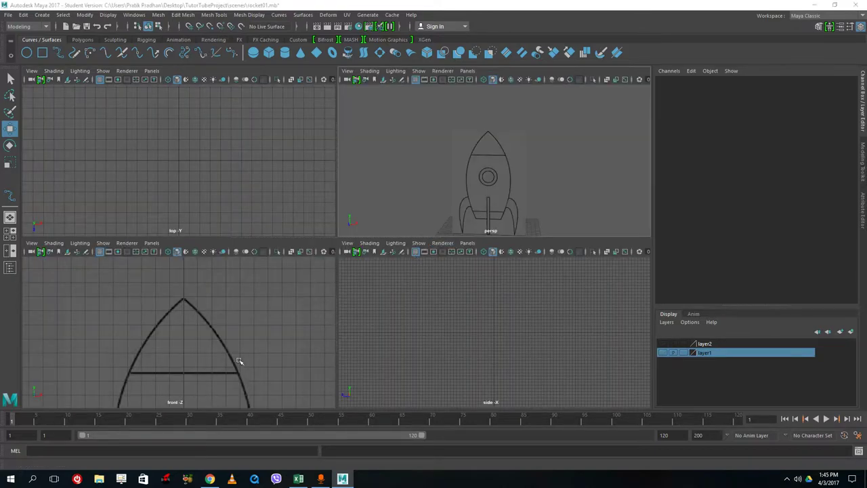
{"action": "key", "text": "space"}
{"action": "middle_click_drag", "start_coordinate": [405, 293], "coordinate": [404, 159], "text": "alt"}
{"action": "left_click_drag", "start_coordinate": [397, 235], "coordinate": [366, 122], "text": "alt"}
{"action": "middle_click_drag", "start_coordinate": [429, 328], "coordinate": [469, 126], "text": "alt"}
{"action": "scroll", "coordinate": [425, 259], "scroll_direction": "up", "scroll_amount": 1}
{"action": "scroll", "coordinate": [424, 259], "scroll_direction": "up", "scroll_amount": 4}
{"action": "middle_click_drag", "start_coordinate": [548, 217], "coordinate": [417, 278], "text": "alt"}
{"action": "scroll", "coordinate": [417, 278], "scroll_direction": "up", "scroll_amount": 2}
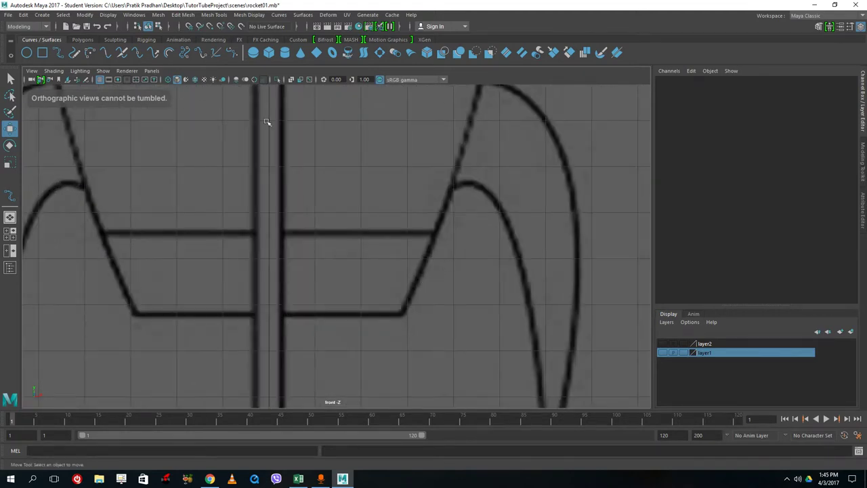
{"action": "left_click", "coordinate": [58, 53]}
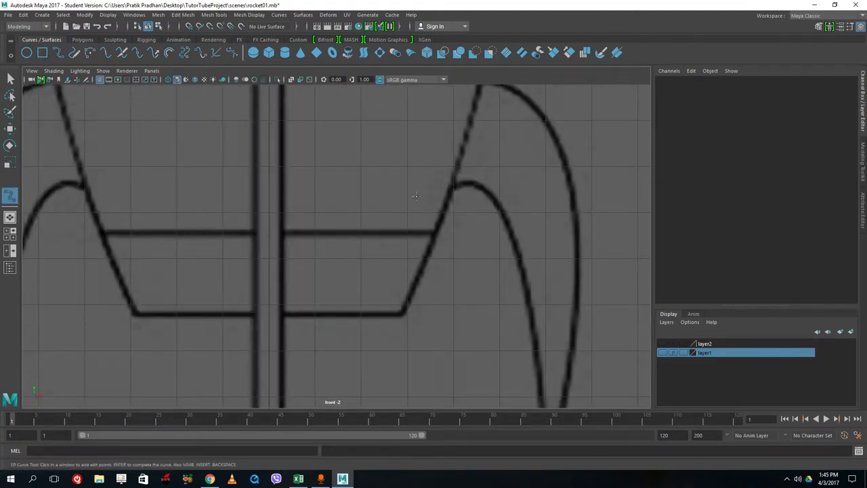
{"action": "left_click", "coordinate": [428, 233]}
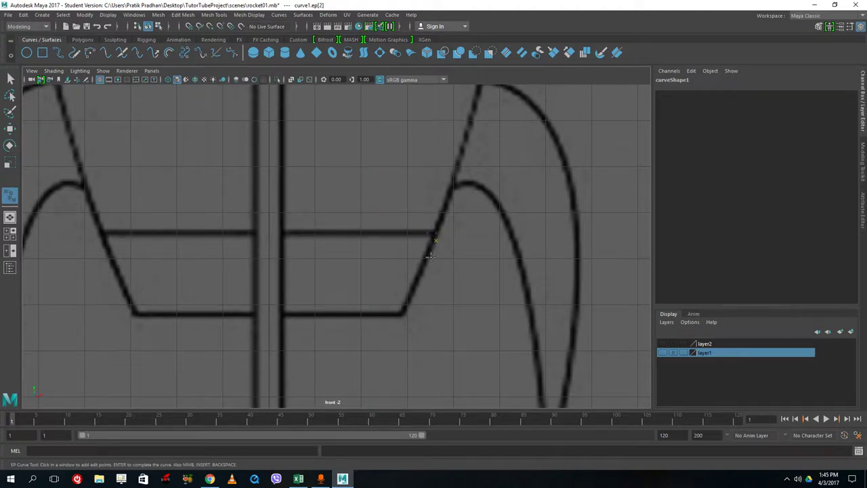
{"action": "left_click", "coordinate": [406, 311]}
{"action": "left_click", "coordinate": [402, 316]}
{"action": "key", "text": "BackSpace"}
{"action": "key", "text": "ctrl+z"}
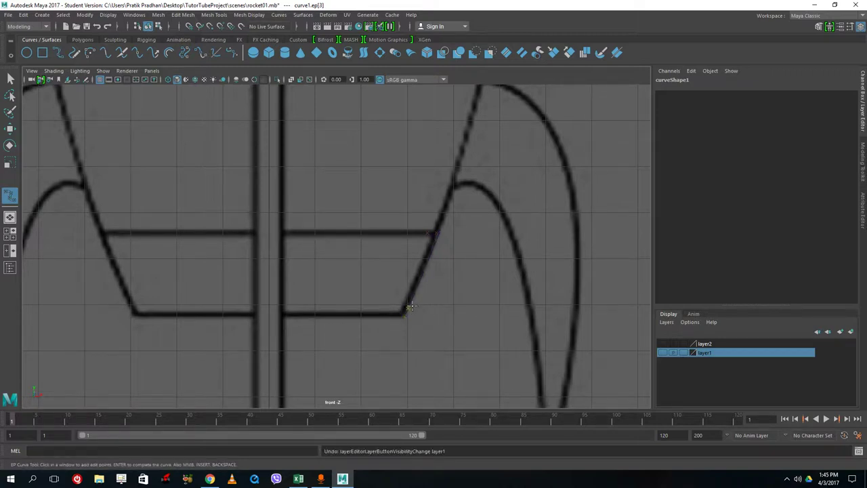
Step: Continue the curve down the band's slanted edge, round its lower corner slightly inward, and complete it
{"action": "left_click", "coordinate": [416, 285]}
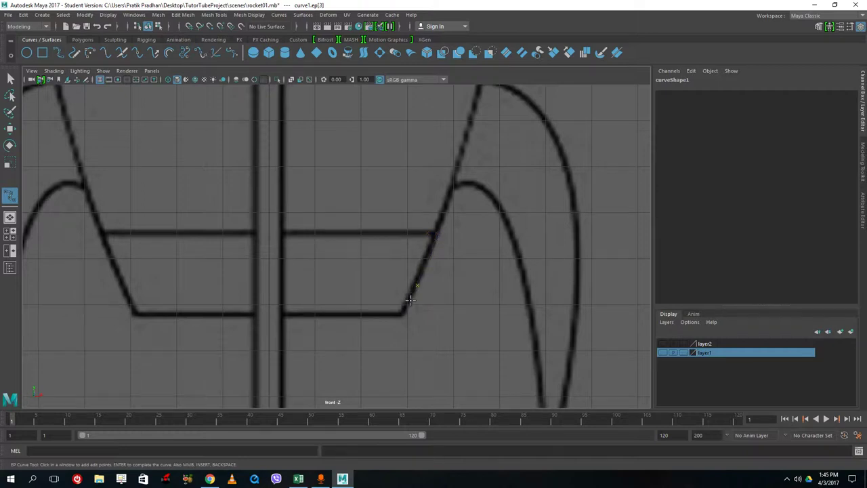
{"action": "left_click", "coordinate": [405, 312]}
{"action": "left_click", "coordinate": [402, 314]}
{"action": "left_click", "coordinate": [393, 314]}
{"action": "key", "text": "w"}
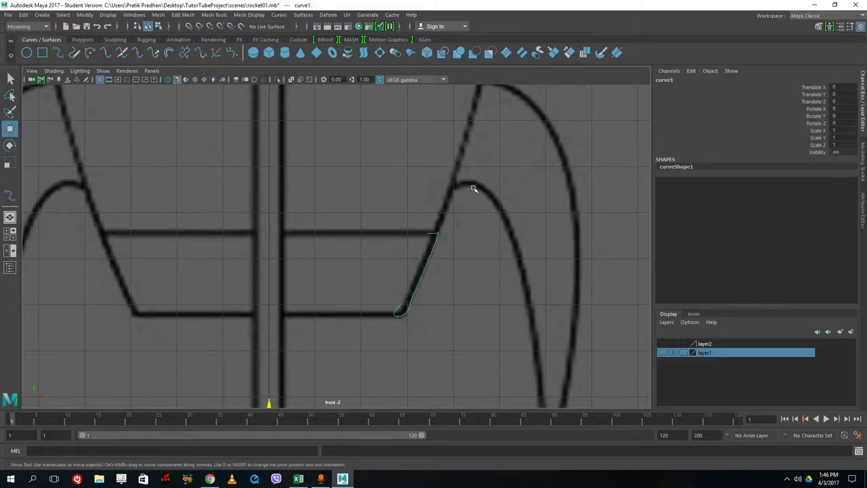
Step: Revolve the base band curve into a surface in the perspective view and deselect it
{"action": "key", "text": "space"}
{"action": "key", "text": "space"}
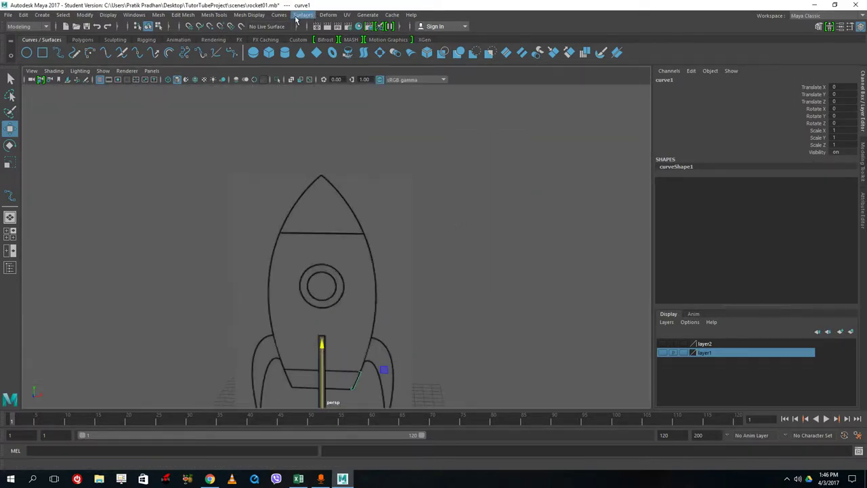
{"action": "left_click", "coordinate": [296, 19]}
{"action": "left_click", "coordinate": [313, 54]}
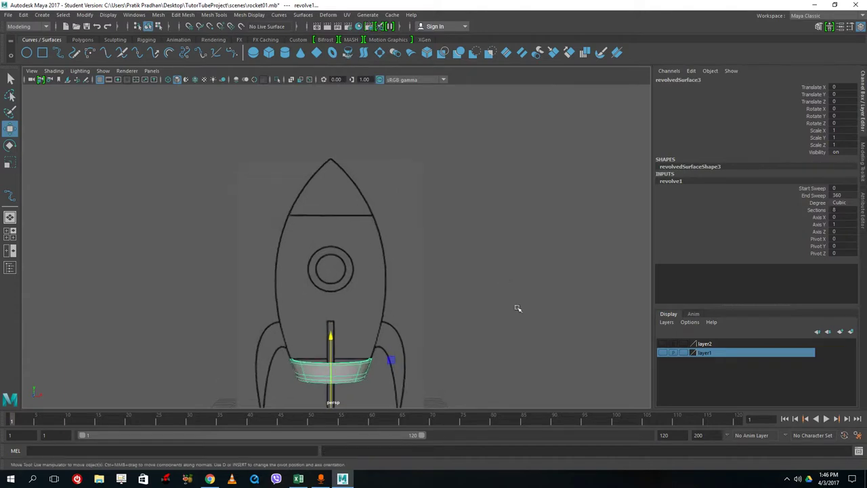
{"action": "left_click", "coordinate": [518, 308]}
Step: Show the body and nose cone layers and examine how the revolved base band fits around the rocket body
{"action": "left_click", "coordinate": [664, 353]}
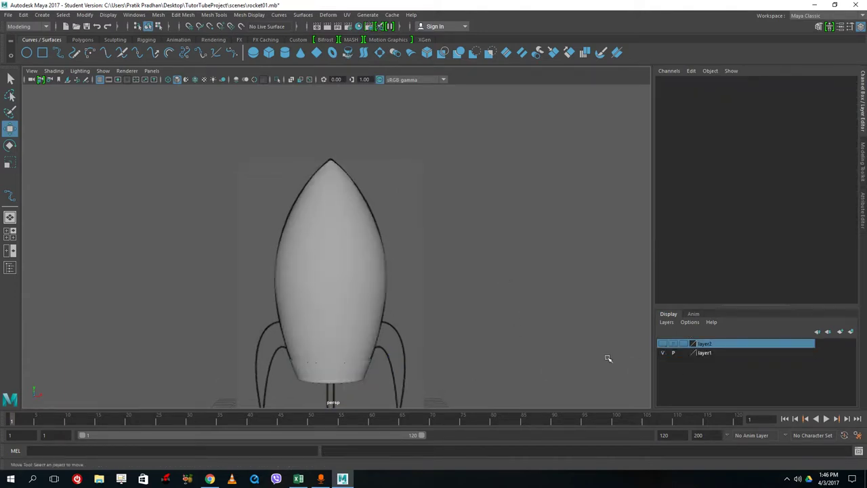
{"action": "left_click", "coordinate": [663, 344]}
{"action": "left_click_drag", "start_coordinate": [484, 259], "coordinate": [373, 348], "text": "alt"}
{"action": "scroll", "coordinate": [406, 315], "scroll_direction": "up", "scroll_amount": 3}
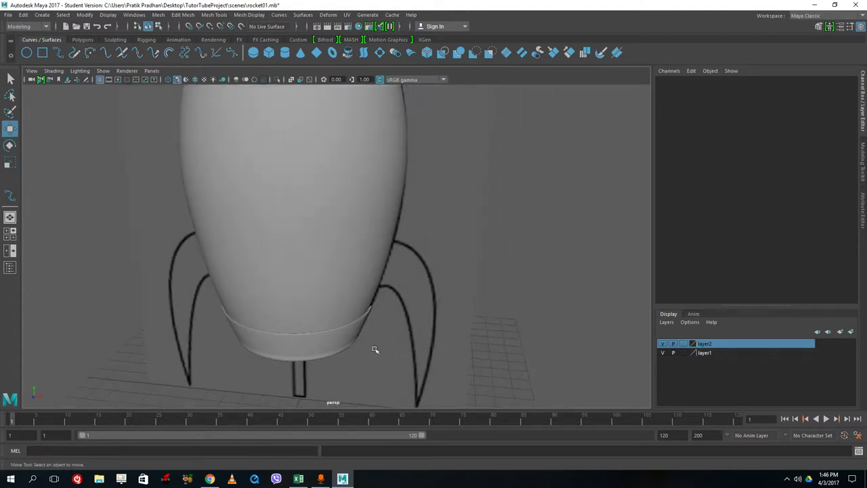
{"action": "left_click", "coordinate": [344, 330]}
{"action": "scroll", "coordinate": [350, 332], "scroll_direction": "up", "scroll_amount": 5}
{"action": "scroll", "coordinate": [352, 335], "scroll_direction": "down", "scroll_amount": 4}
{"action": "scroll", "coordinate": [398, 276], "scroll_direction": "up", "scroll_amount": 4}
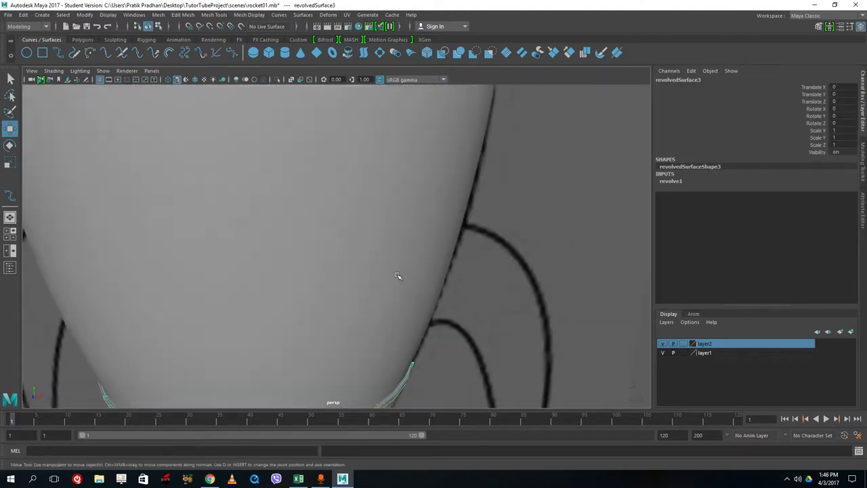
Step: Put the revolved base band on a new display layer of its own
{"action": "left_click_drag", "start_coordinate": [387, 286], "coordinate": [420, 171], "text": "alt"}
{"action": "scroll", "coordinate": [382, 341], "scroll_direction": "up", "scroll_amount": 2}
{"action": "scroll", "coordinate": [383, 341], "scroll_direction": "down", "scroll_amount": 7}
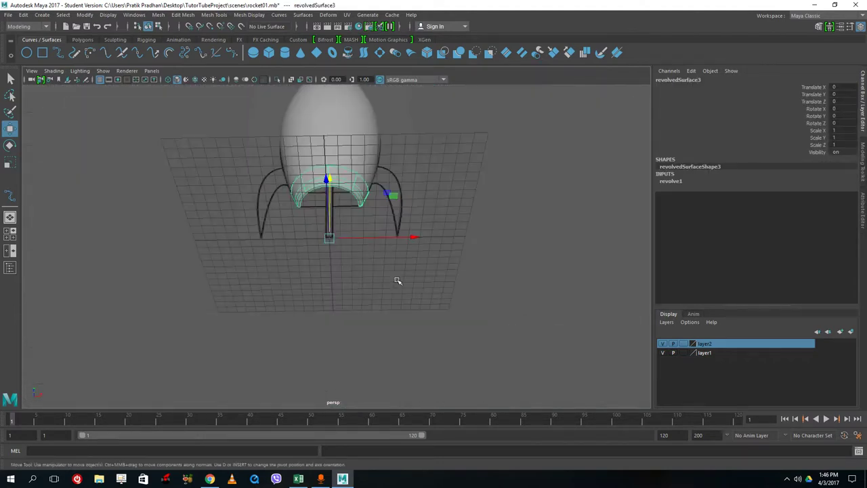
{"action": "scroll", "coordinate": [398, 280], "scroll_direction": "up", "scroll_amount": 5}
{"action": "scroll", "coordinate": [403, 275], "scroll_direction": "down", "scroll_amount": 5}
{"action": "scroll", "coordinate": [401, 296], "scroll_direction": "up", "scroll_amount": 2}
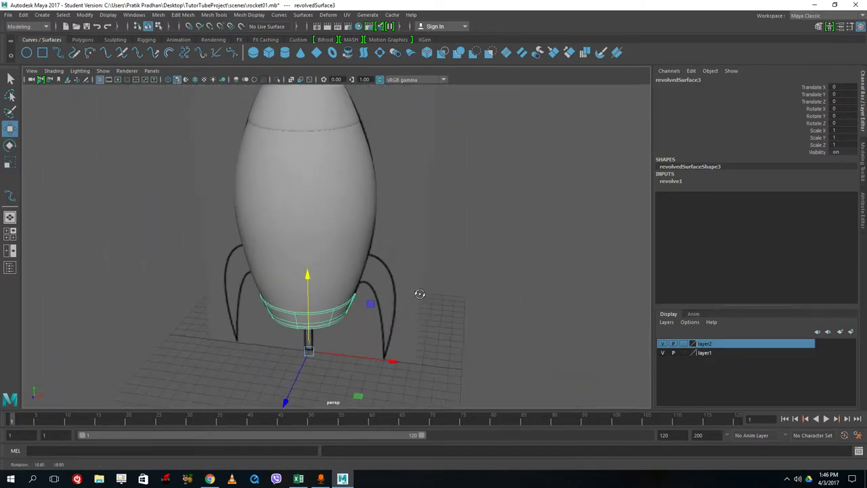
{"action": "left_click", "coordinate": [429, 360]}
{"action": "left_click", "coordinate": [336, 313]}
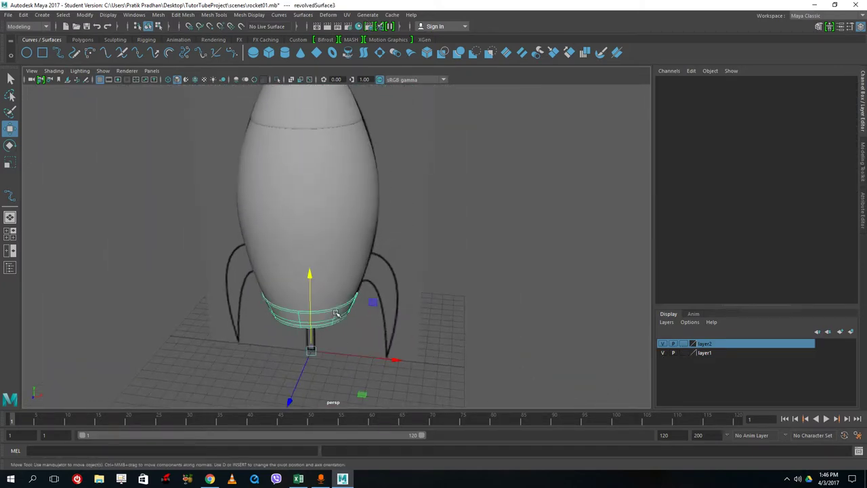
{"action": "left_click", "coordinate": [852, 333]}
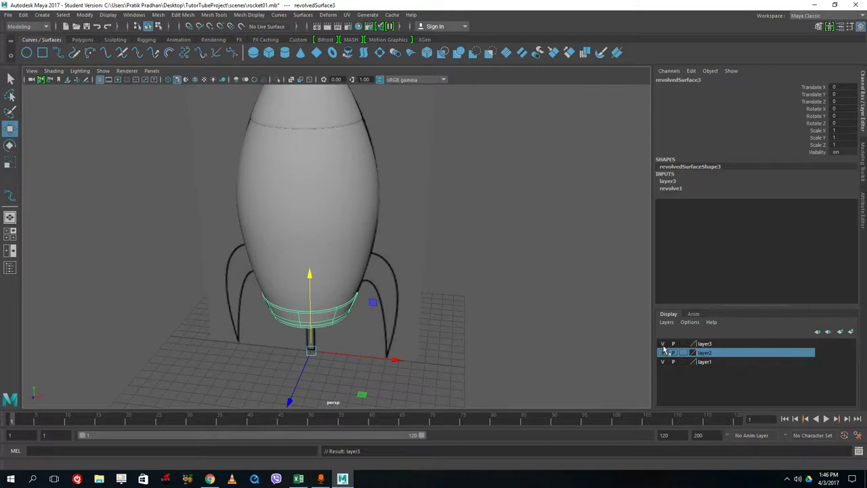
Step: Hide all three display layers and pick out the base band's leftover profile curve on the drawing
{"action": "left_click", "coordinate": [663, 343]}
{"action": "left_click", "coordinate": [663, 352]}
{"action": "left_click", "coordinate": [663, 362]}
{"action": "left_click", "coordinate": [526, 333]}
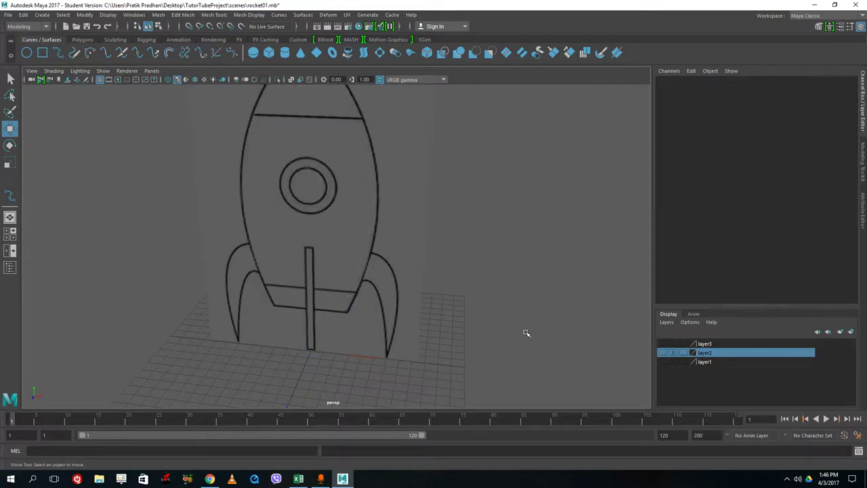
{"action": "left_click_drag", "start_coordinate": [369, 332], "coordinate": [290, 278]}
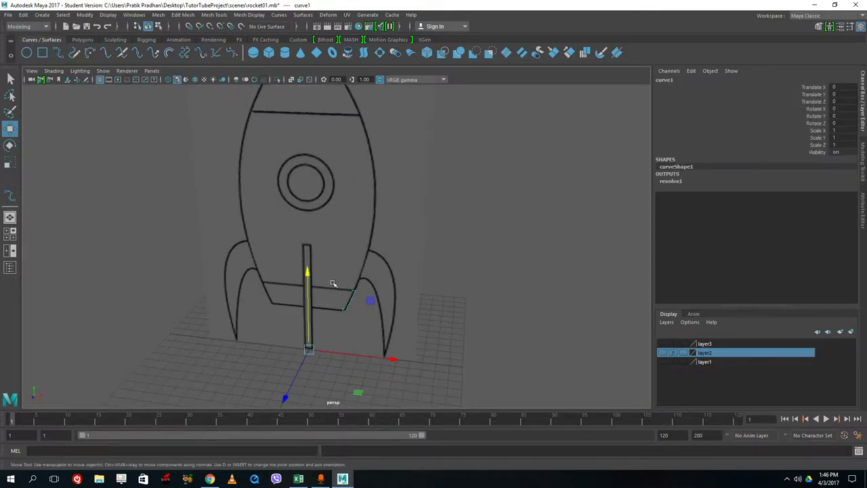
{"action": "left_click", "coordinate": [343, 313]}
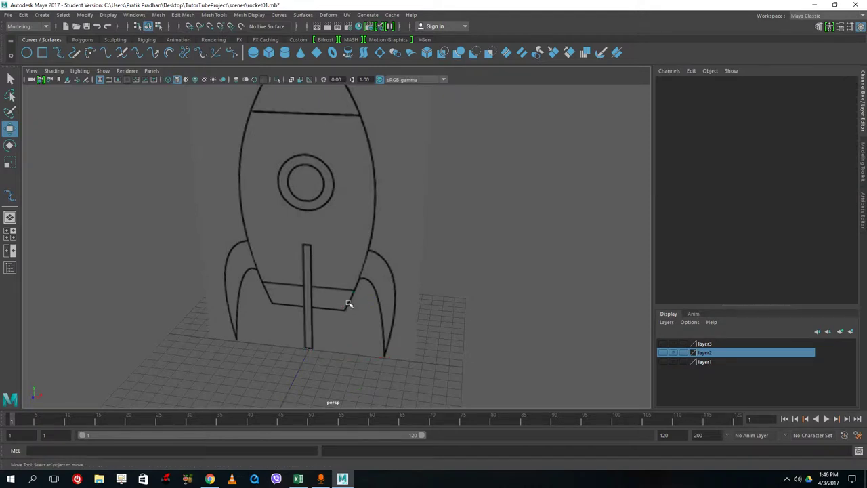
Step: Show the display layers again to check which rocket part each one holds, and hide them all
{"action": "scroll", "coordinate": [389, 282], "scroll_direction": "down", "scroll_amount": 3}
{"action": "scroll", "coordinate": [395, 282], "scroll_direction": "up", "scroll_amount": 8}
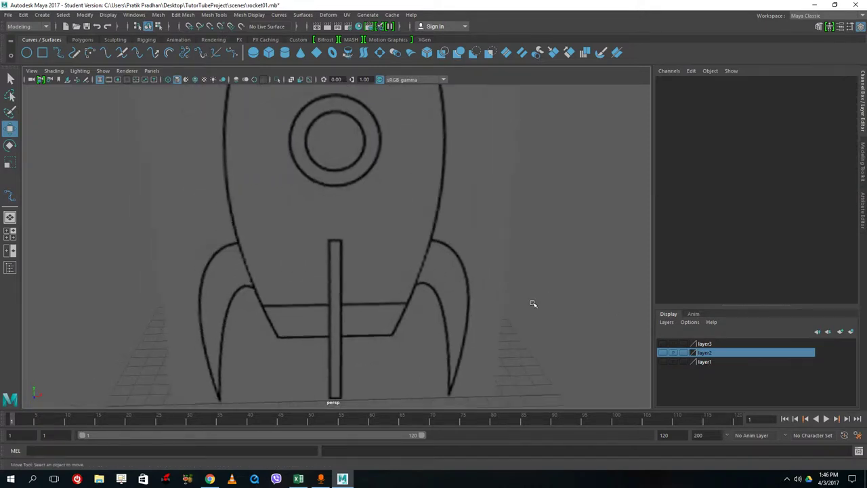
{"action": "scroll", "coordinate": [518, 322], "scroll_direction": "down", "scroll_amount": 2}
{"action": "scroll", "coordinate": [507, 338], "scroll_direction": "up", "scroll_amount": 3}
{"action": "left_click", "coordinate": [664, 353]}
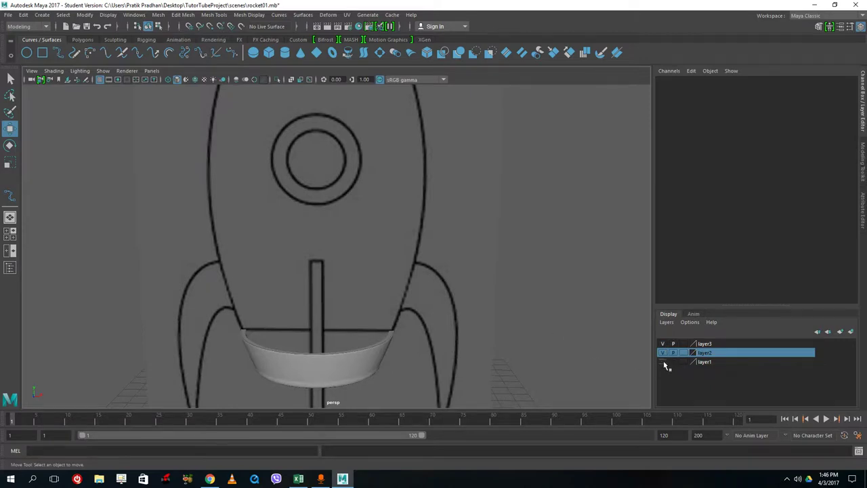
{"action": "left_click", "coordinate": [663, 361]}
{"action": "left_click", "coordinate": [663, 361]}
{"action": "left_click", "coordinate": [664, 348]}
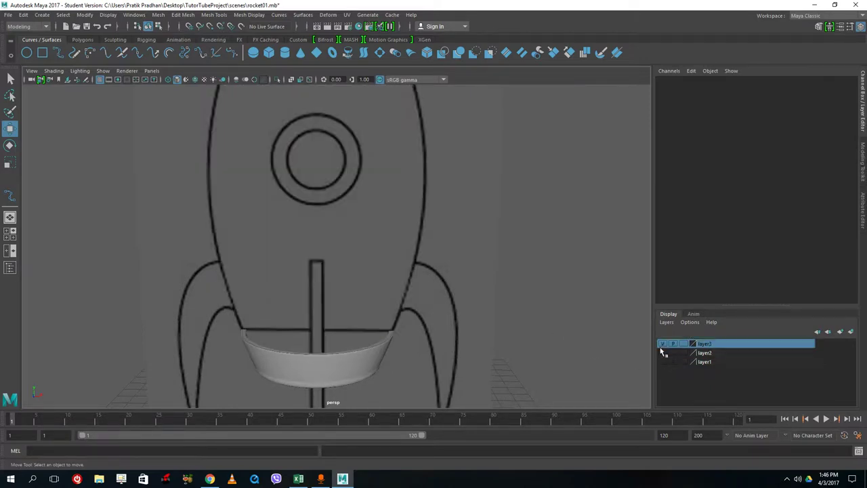
{"action": "scroll", "coordinate": [538, 322], "scroll_direction": "down", "scroll_amount": 3}
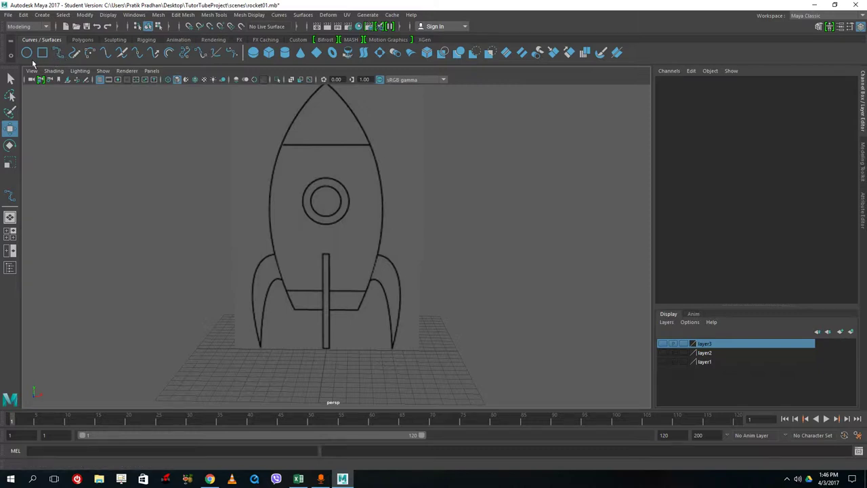
Step: Draw a small NURBS circle on the grid at the lower tip of the rocket's right fin
{"action": "left_click", "coordinate": [26, 52]}
{"action": "scroll", "coordinate": [424, 354], "scroll_direction": "up", "scroll_amount": 3}
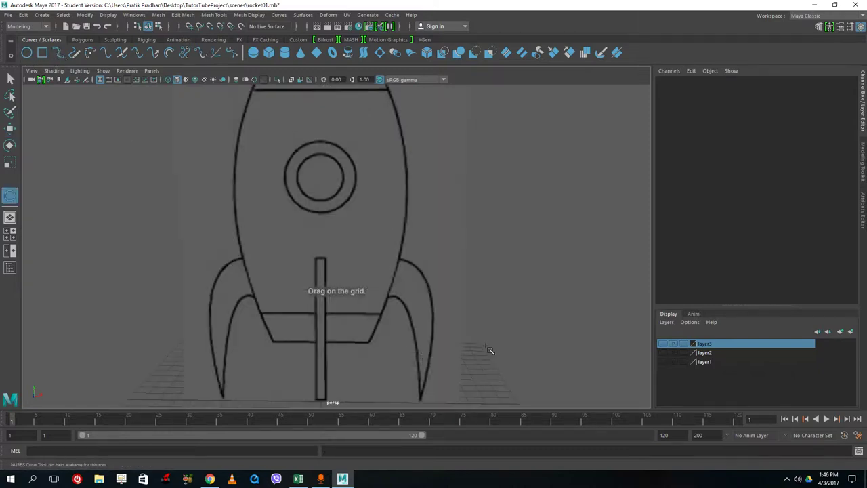
{"action": "middle_click_drag", "start_coordinate": [486, 347], "coordinate": [438, 274], "text": "alt"}
{"action": "left_click_drag", "start_coordinate": [438, 273], "coordinate": [280, 341], "text": "alt"}
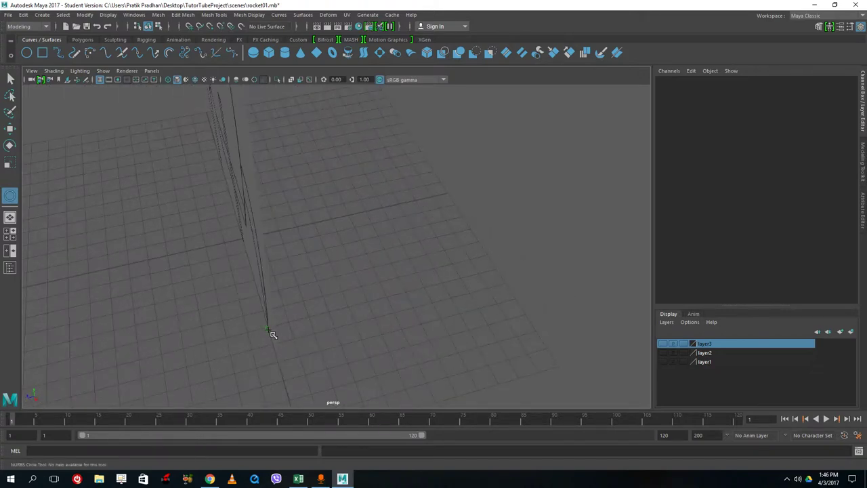
{"action": "left_click", "coordinate": [273, 334]}
Step: Switch the fin-tip circle to control vertex editing, select all its vertices and frame them in the view
{"action": "right_click_drag", "start_coordinate": [269, 245], "coordinate": [235, 328]}
{"action": "left_click", "coordinate": [218, 256]}
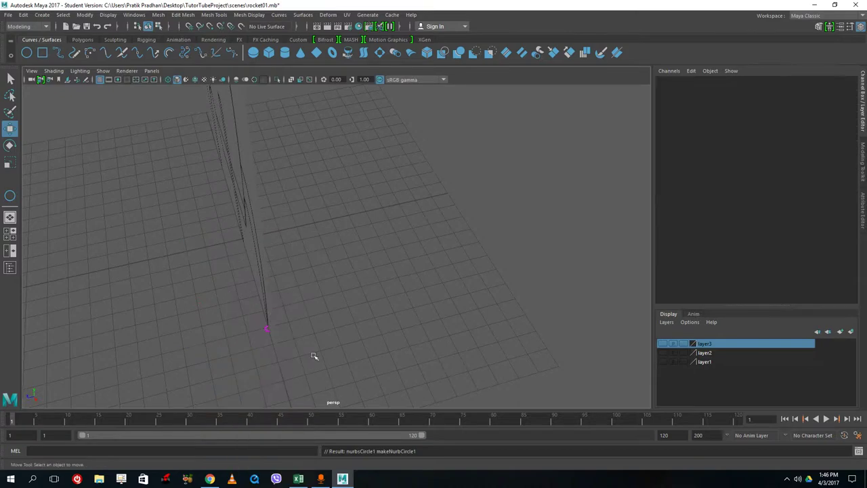
{"action": "scroll", "coordinate": [274, 367], "scroll_direction": "up", "scroll_amount": 3}
{"action": "scroll", "coordinate": [274, 374], "scroll_direction": "down", "scroll_amount": 2}
{"action": "left_click_drag", "start_coordinate": [294, 382], "coordinate": [206, 333]}
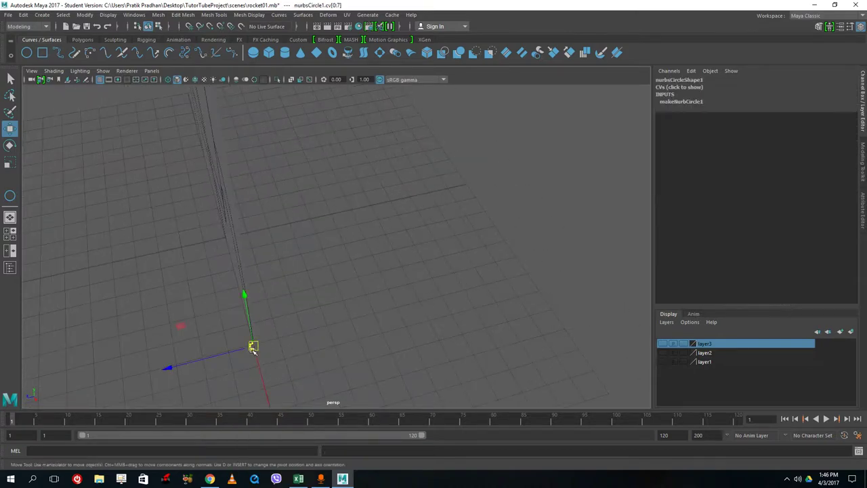
{"action": "left_click_drag", "start_coordinate": [304, 367], "coordinate": [318, 369], "text": "alt"}
{"action": "left_click", "coordinate": [10, 145]}
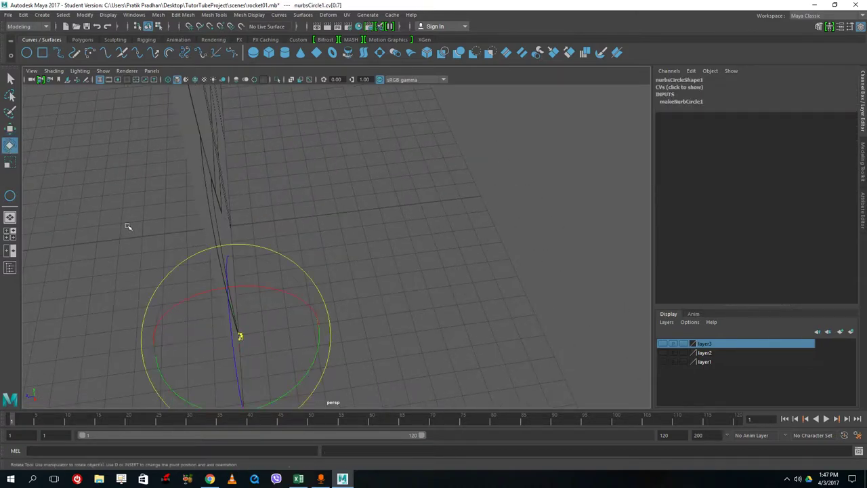
{"action": "key", "text": "w"}
{"action": "left_click_drag", "start_coordinate": [135, 306], "coordinate": [160, 295], "text": "alt"}
{"action": "key", "text": "f"}
{"action": "scroll", "coordinate": [173, 193], "scroll_direction": "down", "scroll_amount": 2}
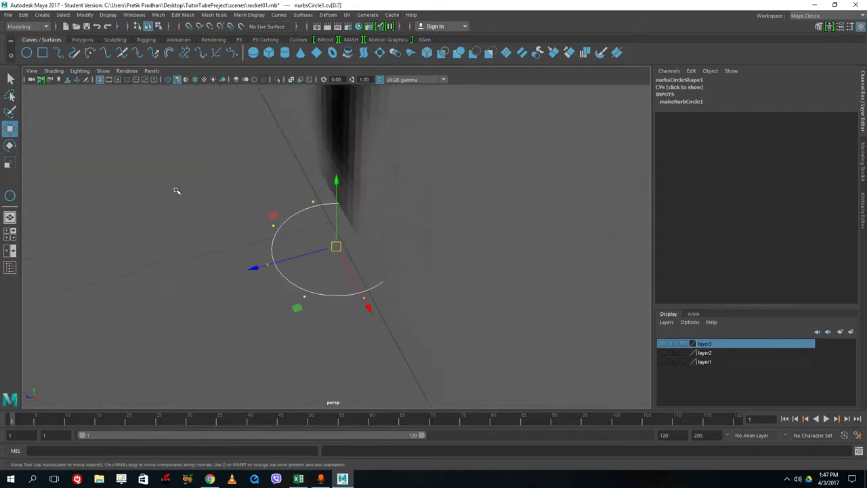
Step: Scale the circle's control vertices along Z to flatten it, and return to object selection
{"action": "left_click", "coordinate": [9, 163]}
{"action": "left_click_drag", "start_coordinate": [257, 266], "coordinate": [376, 286]}
{"action": "right_click_drag", "start_coordinate": [337, 244], "coordinate": [383, 246]}
{"action": "left_click", "coordinate": [382, 300]}
Step: Switch to the front view, select the circle at the right fin's tip and frame the fin
{"action": "scroll", "coordinate": [339, 268], "scroll_direction": "down", "scroll_amount": 7}
{"action": "scroll", "coordinate": [339, 268], "scroll_direction": "up", "scroll_amount": 2}
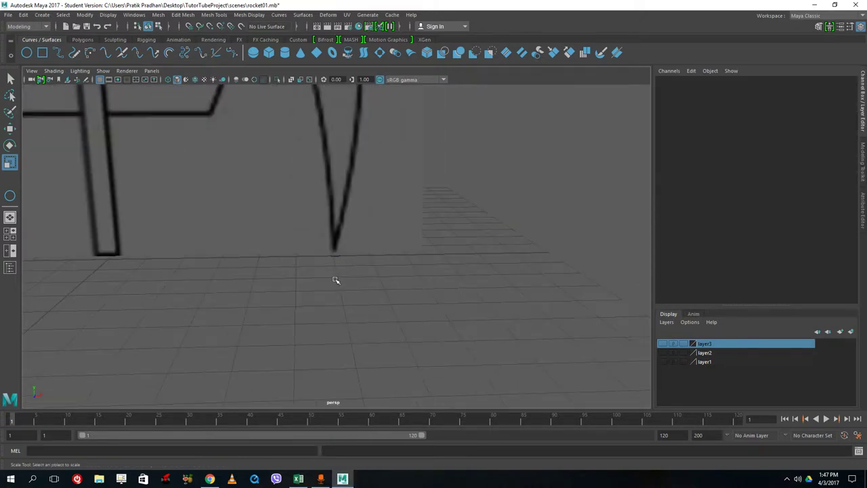
{"action": "key", "text": "space"}
{"action": "key", "text": "space"}
{"action": "middle_click_drag", "start_coordinate": [444, 304], "coordinate": [415, 284], "text": "alt"}
{"action": "scroll", "coordinate": [416, 293], "scroll_direction": "down", "scroll_amount": 1}
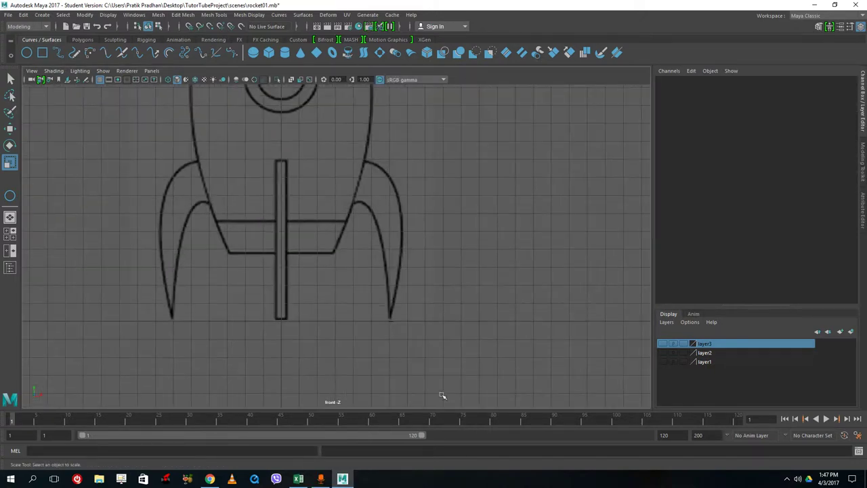
{"action": "left_click_drag", "start_coordinate": [441, 391], "coordinate": [315, 305]}
{"action": "key", "text": "f"}
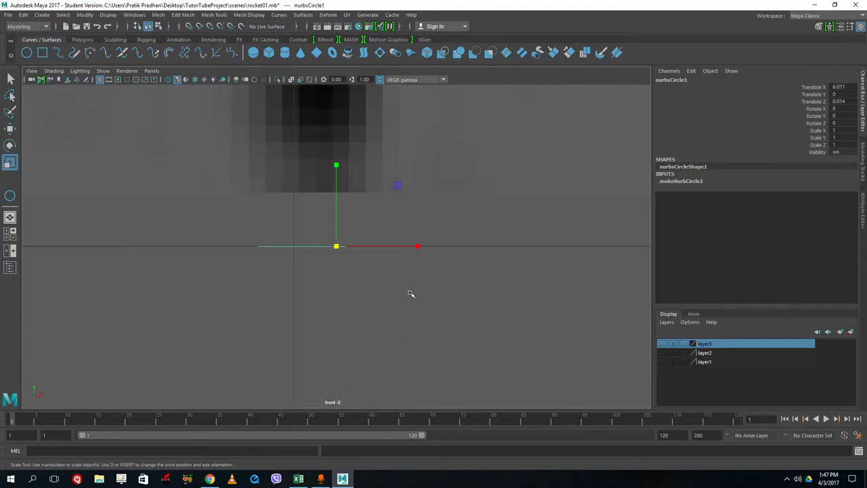
{"action": "scroll", "coordinate": [413, 284], "scroll_direction": "down", "scroll_amount": 10}
{"action": "scroll", "coordinate": [389, 216], "scroll_direction": "up", "scroll_amount": 3}
{"action": "middle_click_drag", "start_coordinate": [388, 216], "coordinate": [389, 330], "text": "alt"}
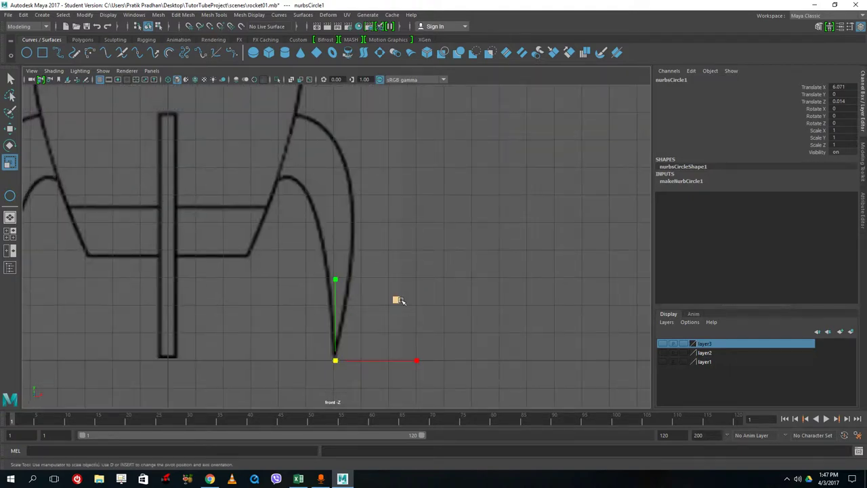
Step: Duplicate the fin-tip circle, raise the copy to about Y 2.48 and scale it uniformly to about 4.05
{"action": "scroll", "coordinate": [399, 300], "scroll_direction": "up", "scroll_amount": 1}
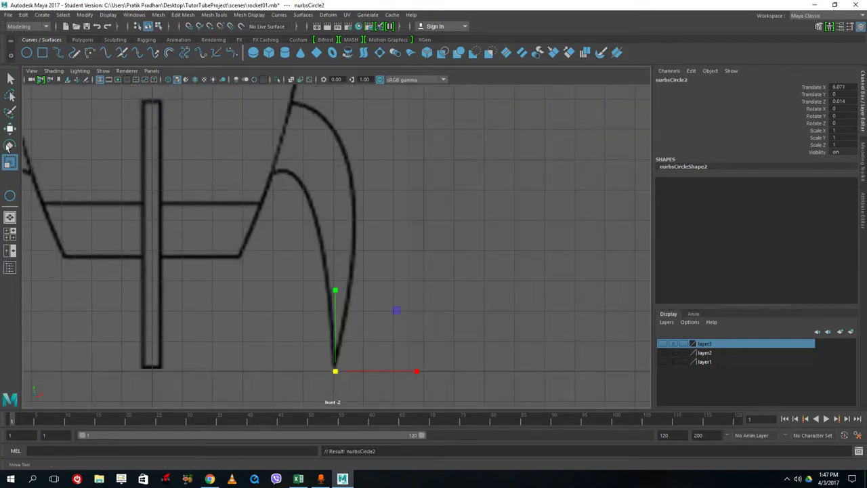
{"action": "key", "text": "w"}
{"action": "left_click_drag", "start_coordinate": [333, 266], "coordinate": [334, 211]}
{"action": "left_click", "coordinate": [10, 166]}
{"action": "left_click_drag", "start_coordinate": [336, 296], "coordinate": [353, 307]}
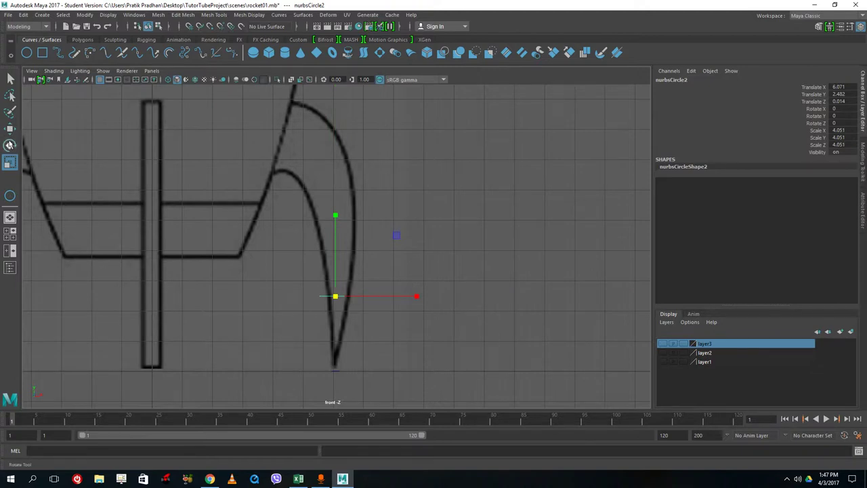
Step: Rotate the duplicated circle about 19 degrees around Z to follow the fin's slant
{"action": "left_click", "coordinate": [9, 145]}
{"action": "left_click_drag", "start_coordinate": [393, 236], "coordinate": [373, 221]}
{"action": "left_click", "coordinate": [482, 254]}
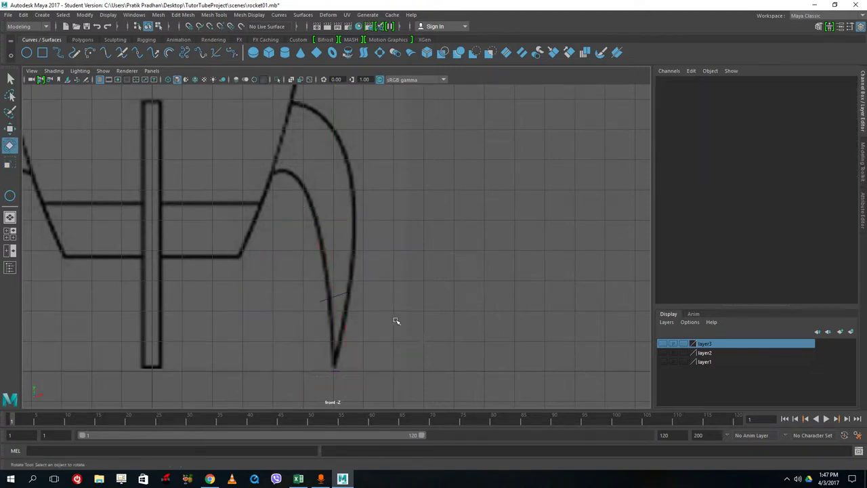
Step: Fit the tilted circle between the fin's edges, duplicate it and raise the new copy to about Y 4.97
{"action": "scroll", "coordinate": [389, 332], "scroll_direction": "up", "scroll_amount": 2}
{"action": "left_click", "coordinate": [262, 284]}
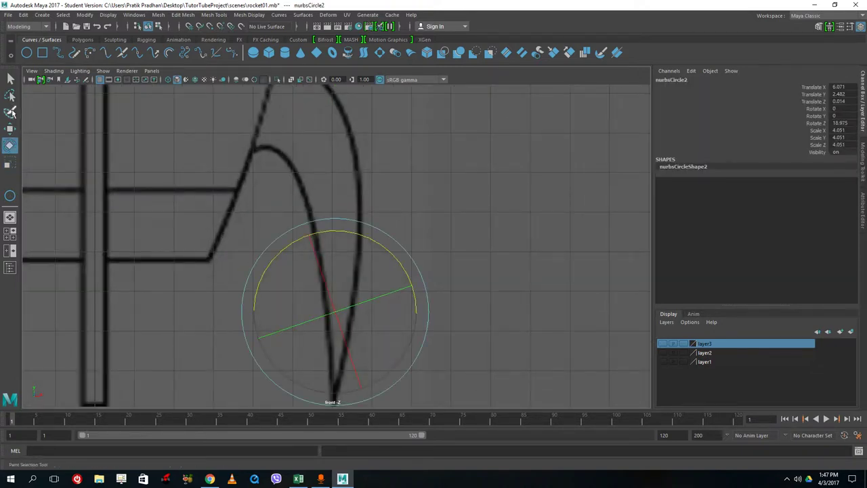
{"action": "left_click", "coordinate": [12, 129]}
{"action": "left_click_drag", "start_coordinate": [344, 314], "coordinate": [337, 213]}
{"action": "key", "text": "ctrl+d"}
Step: Rotate the second copy to about 28.4 degrees around Z and scale it uniformly to about 5.78 to span the fin
{"action": "left_click", "coordinate": [16, 147]}
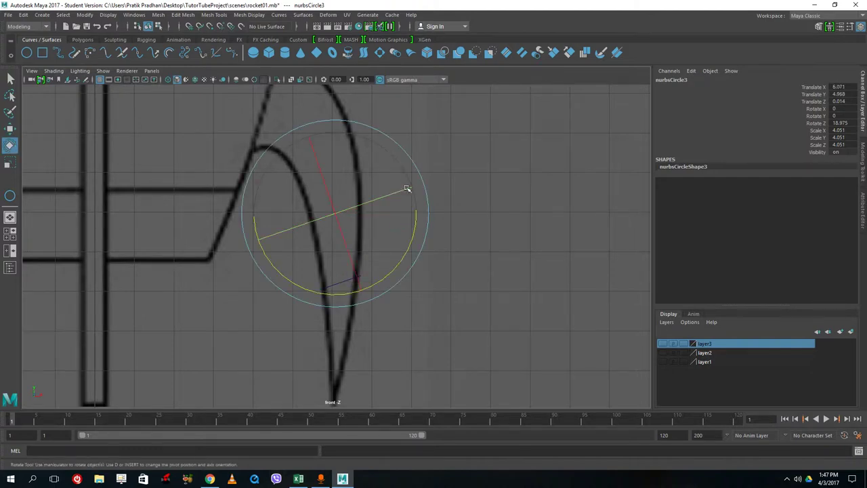
{"action": "left_click_drag", "start_coordinate": [412, 217], "coordinate": [420, 209]}
{"action": "left_click", "coordinate": [414, 216]}
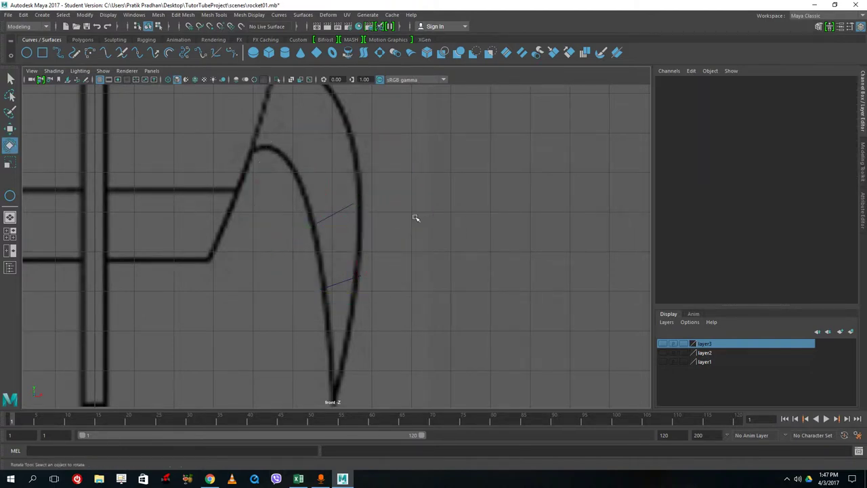
{"action": "left_click_drag", "start_coordinate": [304, 187], "coordinate": [384, 253]}
{"action": "left_click", "coordinate": [11, 129]}
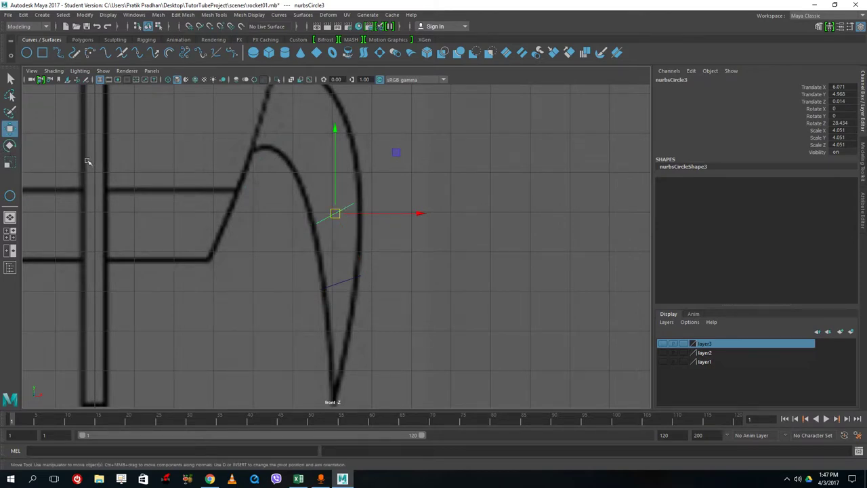
{"action": "left_click", "coordinate": [10, 162]}
{"action": "left_click_drag", "start_coordinate": [336, 214], "coordinate": [343, 215]}
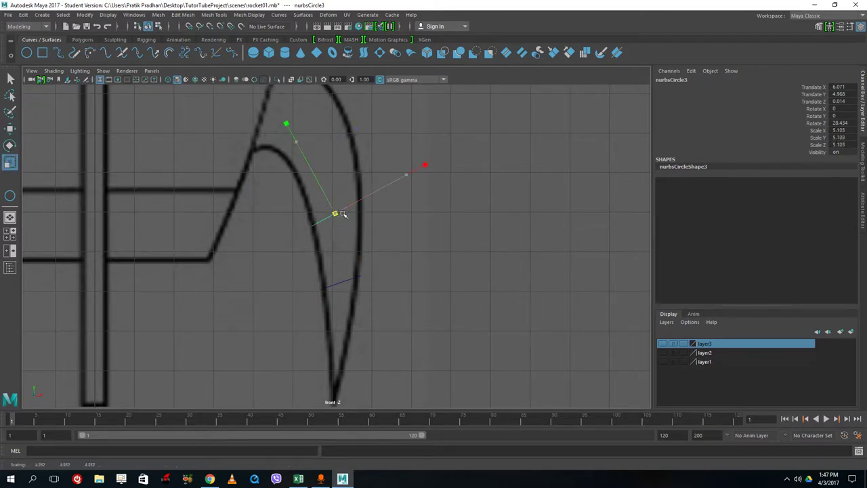
Step: Duplicate the circle again, move the copy up the fin to about X 5.63, Y 6.61, and rotate it to about 45.9 degrees around Z
{"action": "left_click", "coordinate": [9, 130]}
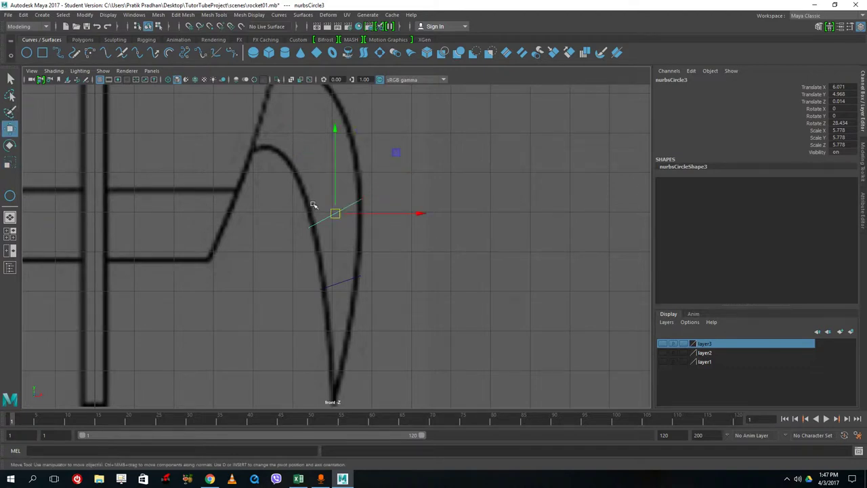
{"action": "left_click_drag", "start_coordinate": [339, 214], "coordinate": [322, 147]}
{"action": "key", "text": "ctrl+d"}
{"action": "left_click", "coordinate": [9, 145]}
{"action": "left_click_drag", "start_coordinate": [384, 194], "coordinate": [389, 166]}
Step: Scale the third copy uniformly to about 7.58 and shift it to about X 5.64, Y 6.78 within the fin
{"action": "left_click", "coordinate": [9, 162]}
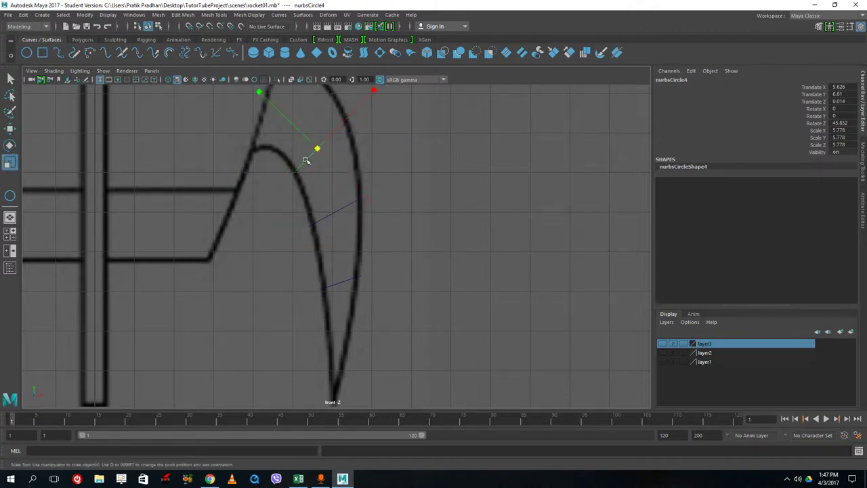
{"action": "mouse_move", "coordinate": [319, 149]}
{"action": "left_mouse_down"}
{"action": "mouse_move", "coordinate": [331, 150]}
{"action": "mouse_move", "coordinate": [318, 141]}
{"action": "left_mouse_up"}
{"action": "left_click", "coordinate": [8, 128]}
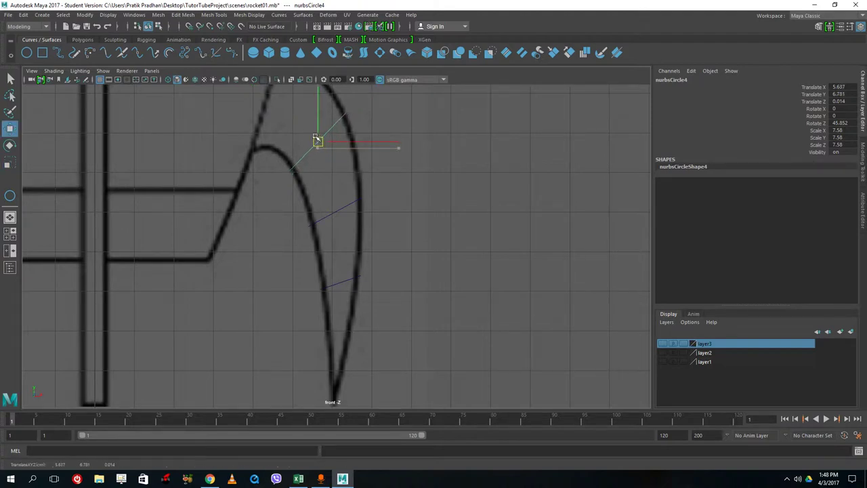
{"action": "left_click", "coordinate": [433, 163]}
Step: Duplicate the third circle copy, move the new one up the fin to about X 5.15, Y 7.28, and rotate it to about 59.9 degrees around Z
{"action": "middle_click_drag", "start_coordinate": [438, 214], "coordinate": [437, 228], "text": "alt"}
{"action": "left_click", "coordinate": [416, 284], "text": "alt"}
{"action": "middle_click_drag", "start_coordinate": [355, 184], "coordinate": [368, 236], "text": "alt"}
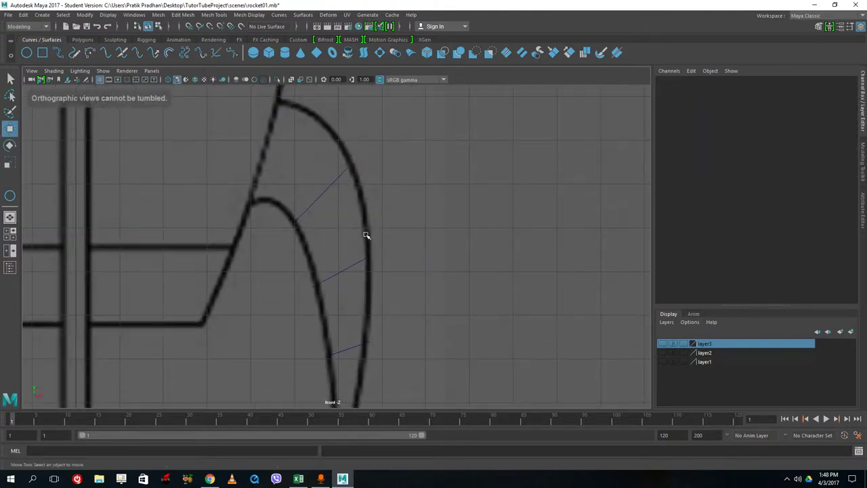
{"action": "left_click_drag", "start_coordinate": [396, 122], "coordinate": [294, 219]}
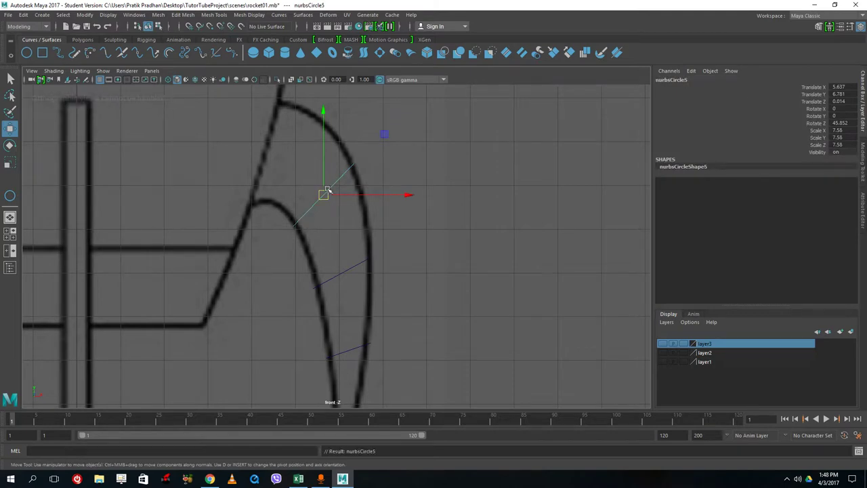
{"action": "left_click_drag", "start_coordinate": [326, 192], "coordinate": [306, 165]}
{"action": "left_click", "coordinate": [11, 145]}
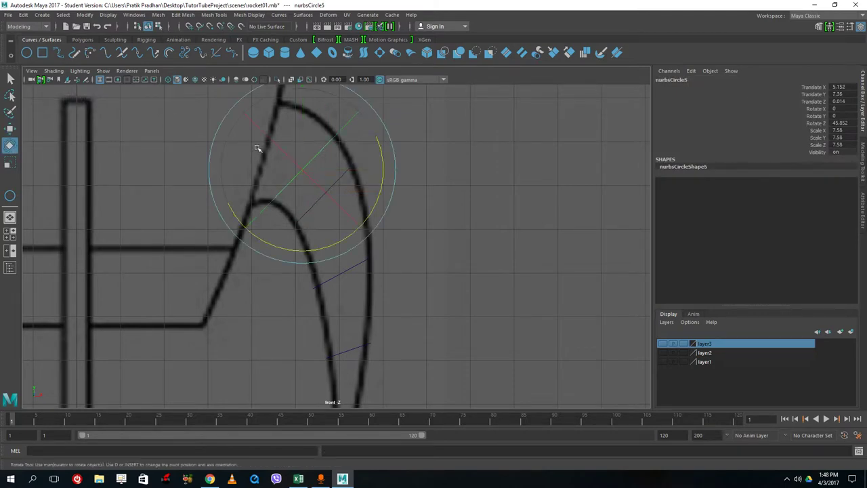
{"action": "left_click_drag", "start_coordinate": [377, 146], "coordinate": [366, 134]}
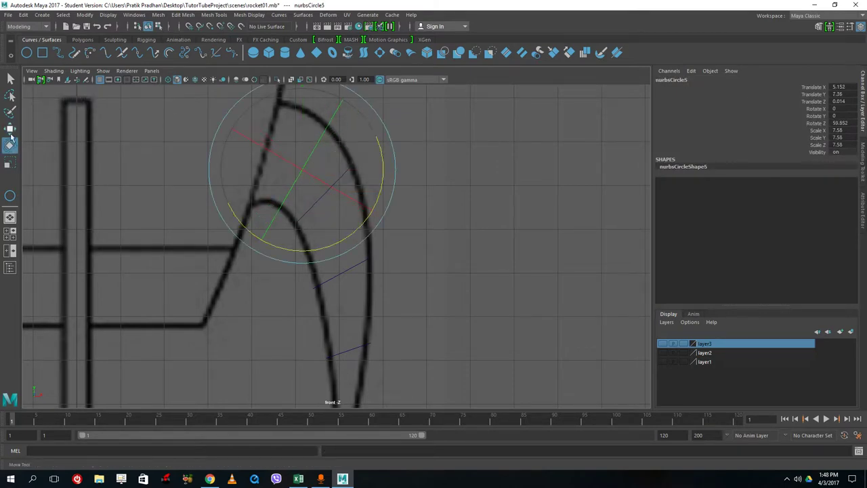
Step: Shift the fourth copy to about X 5.13, Y 7.47 and scale it uniformly to about 8.74 to span the fin
{"action": "left_click", "coordinate": [11, 128]}
{"action": "left_click_drag", "start_coordinate": [308, 170], "coordinate": [303, 167]}
{"action": "left_click", "coordinate": [10, 163]}
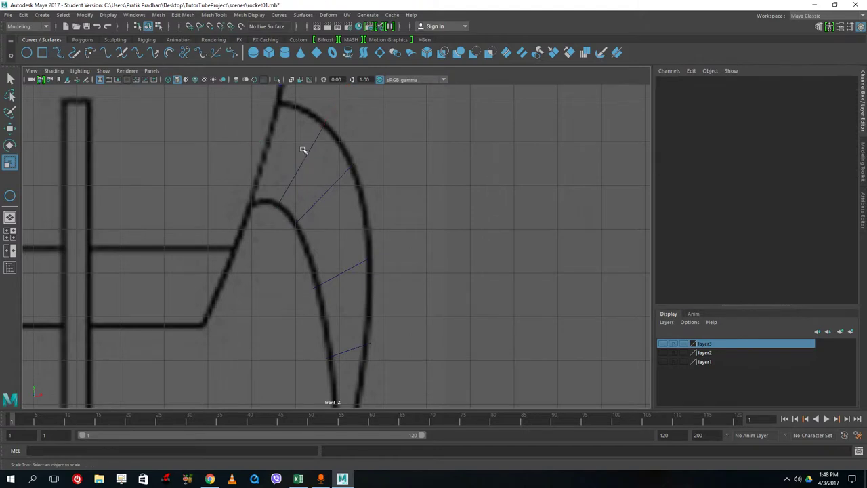
Step: Duplicate the fourth copy, move the new circle to about X 4.48, Y 7.69 near the body, and rotate it to about 71.3 degrees around Z
{"action": "key", "text": "ctrl+d"}
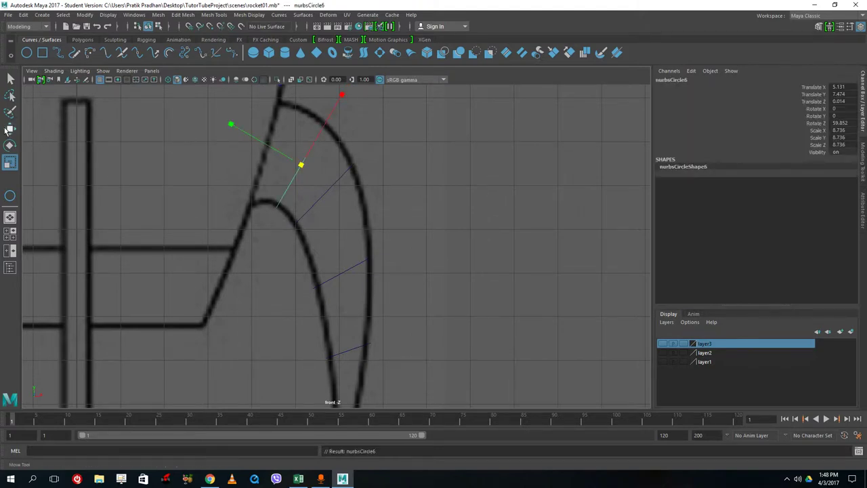
{"action": "key", "text": "w"}
{"action": "left_click_drag", "start_coordinate": [302, 165], "coordinate": [272, 166]}
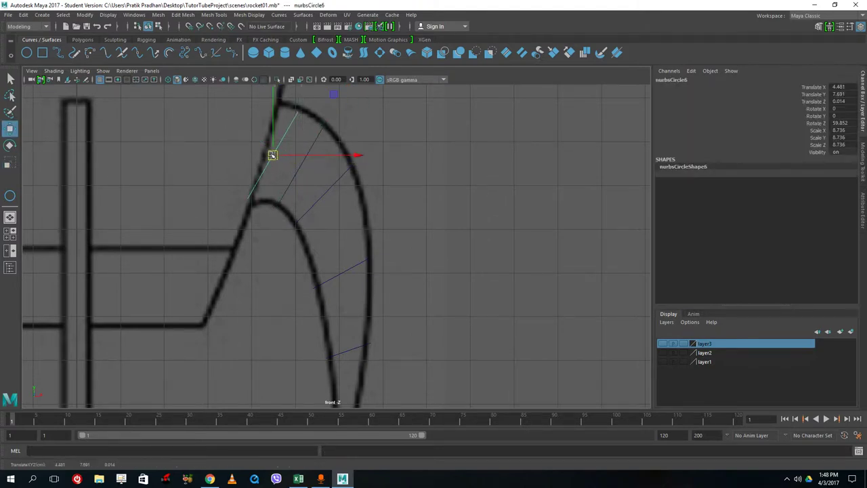
{"action": "key", "text": "e"}
{"action": "mouse_move", "coordinate": [352, 147]}
{"action": "left_mouse_down"}
{"action": "mouse_move", "coordinate": [353, 128]}
{"action": "mouse_move", "coordinate": [349, 137]}
{"action": "left_mouse_up"}
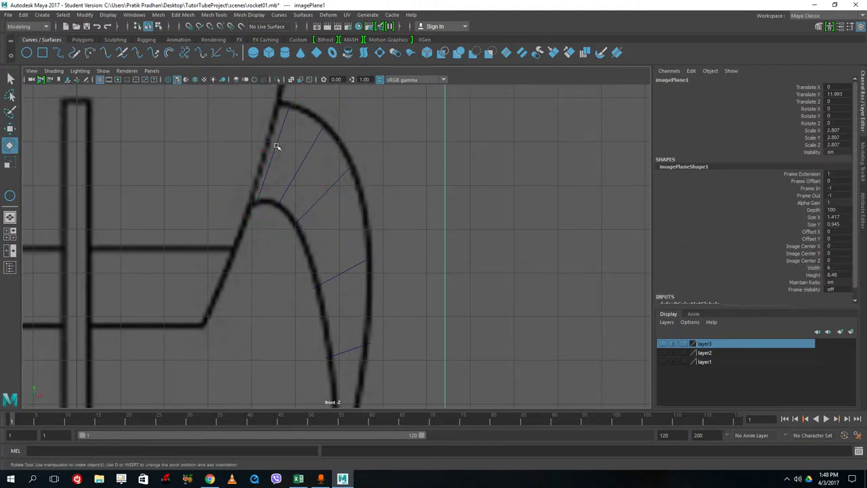
Step: Scale the fifth copy uniformly to about 9.28 so it spans the fin's root
{"action": "key", "text": "r"}
{"action": "left_click_drag", "start_coordinate": [277, 157], "coordinate": [272, 155]}
{"action": "left_click", "coordinate": [359, 168]}
{"action": "left_click", "coordinate": [273, 133]}
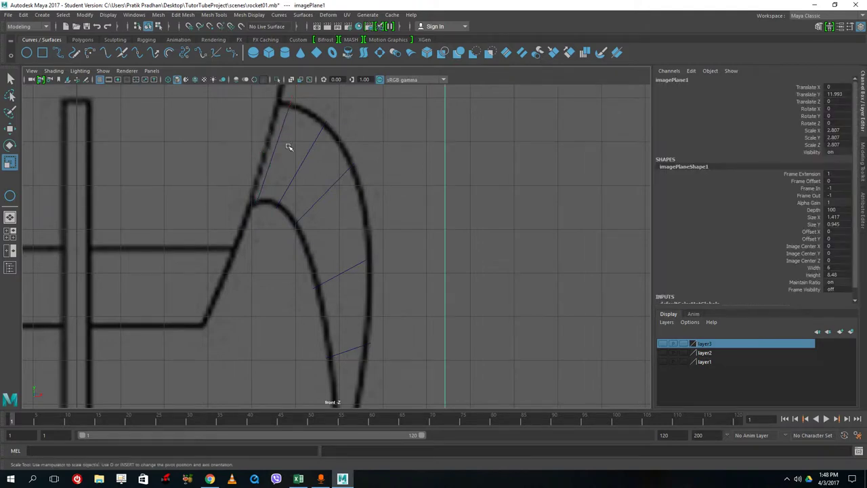
{"action": "left_click", "coordinate": [278, 136]}
Step: Duplicate the fifth copy and place the new circle inside the rocket body at about X 3.8, Y 7.61
{"action": "left_click", "coordinate": [9, 128]}
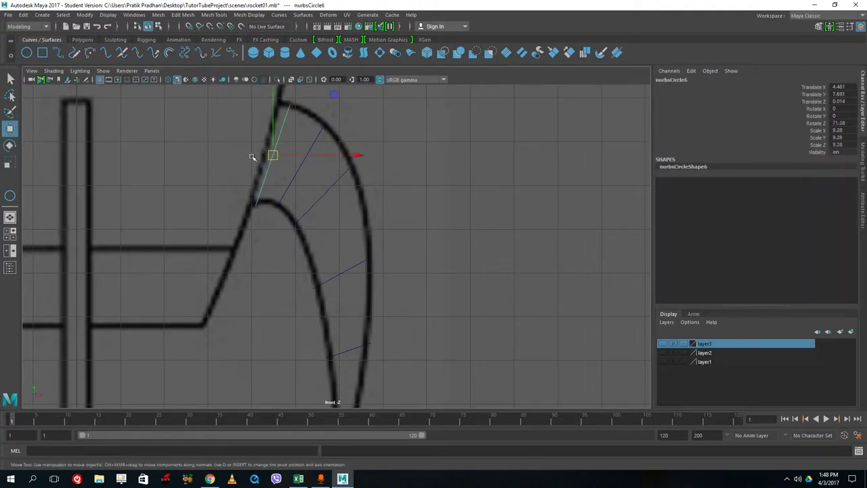
{"action": "left_click_drag", "start_coordinate": [272, 155], "coordinate": [241, 158]}
{"action": "key", "text": "ctrl+d"}
{"action": "left_click", "coordinate": [364, 170]}
Step: Loft a fin surface through all seven circles, selected in order from the fin's tip to the one inside the body
{"action": "key", "text": "f"}
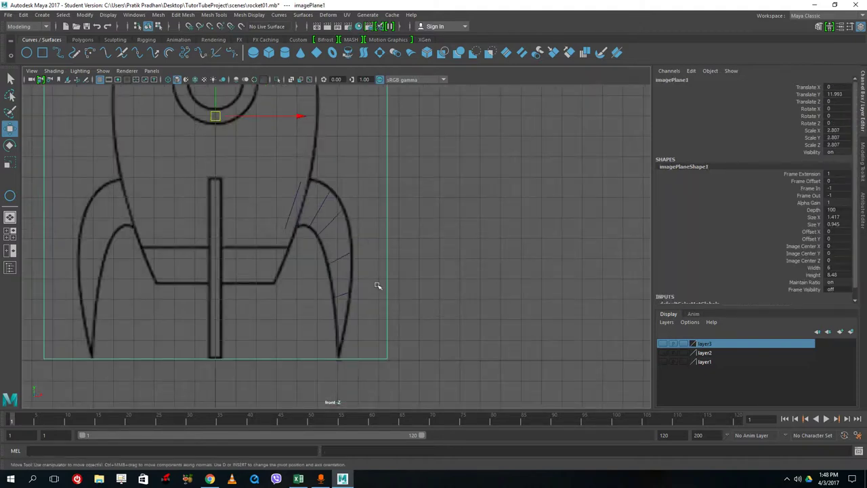
{"action": "left_click", "coordinate": [349, 361]}
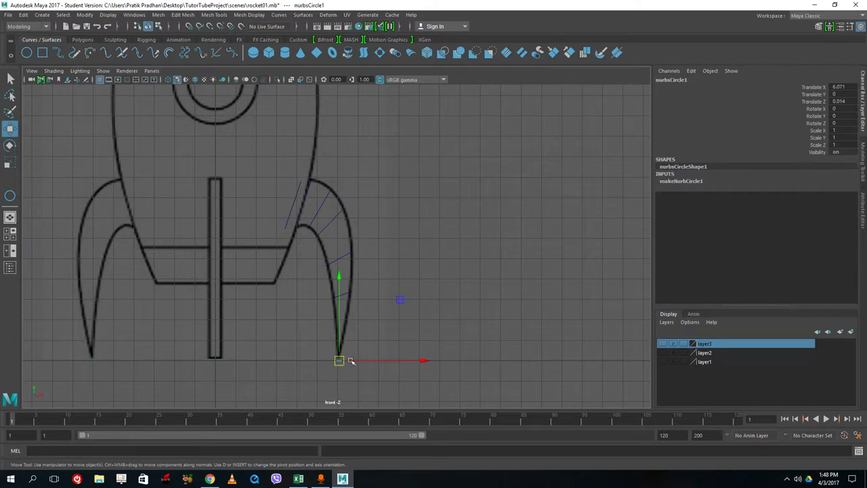
{"action": "scroll", "coordinate": [355, 315], "scroll_direction": "up", "scroll_amount": 2}
{"action": "left_click", "coordinate": [352, 303], "text": "shift"}
{"action": "left_click", "coordinate": [350, 255], "text": "shift"}
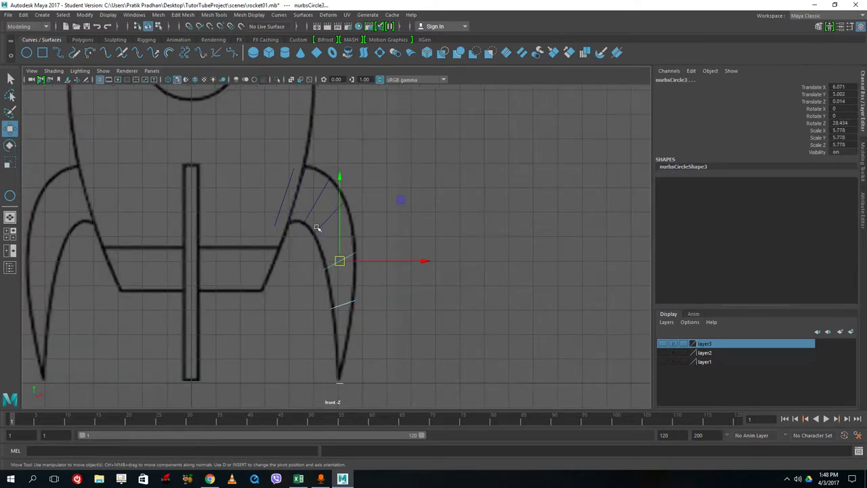
{"action": "key", "text": "shift+d"}
{"action": "key", "text": "shift+d"}
{"action": "key", "text": "shift+d"}
{"action": "key", "text": "shift+d"}
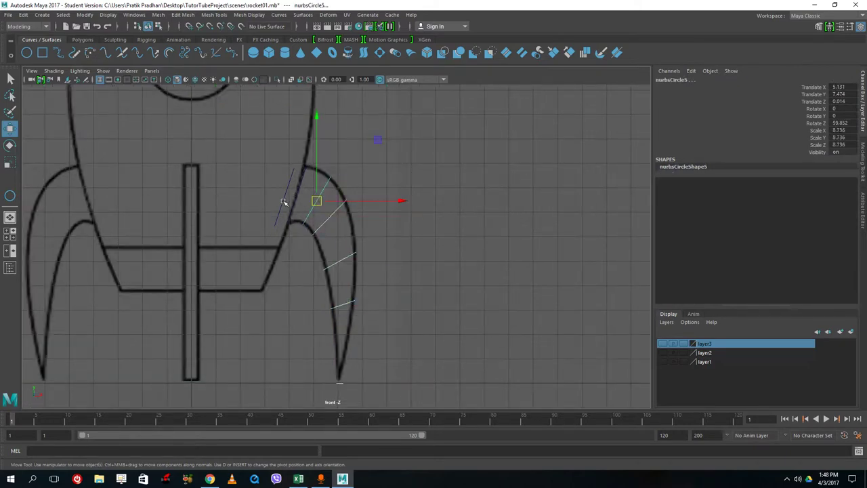
{"action": "key", "text": "space"}
{"action": "key", "text": "space"}
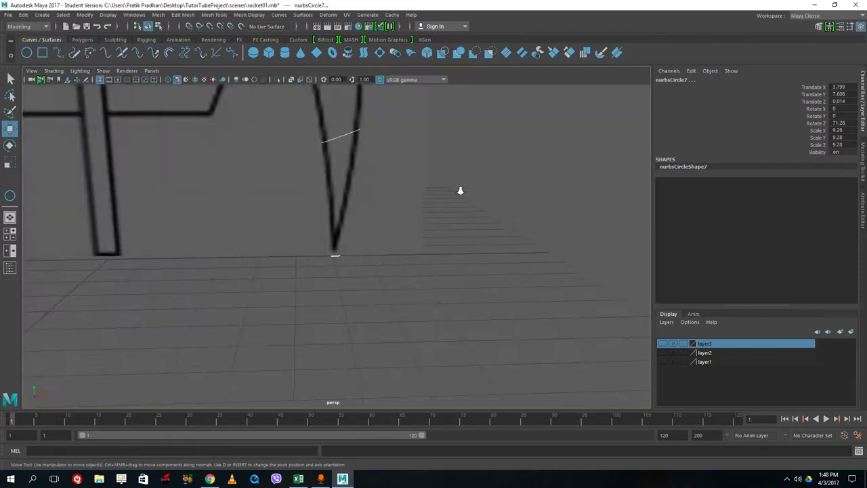
{"action": "scroll", "coordinate": [454, 187], "scroll_direction": "down", "scroll_amount": 3}
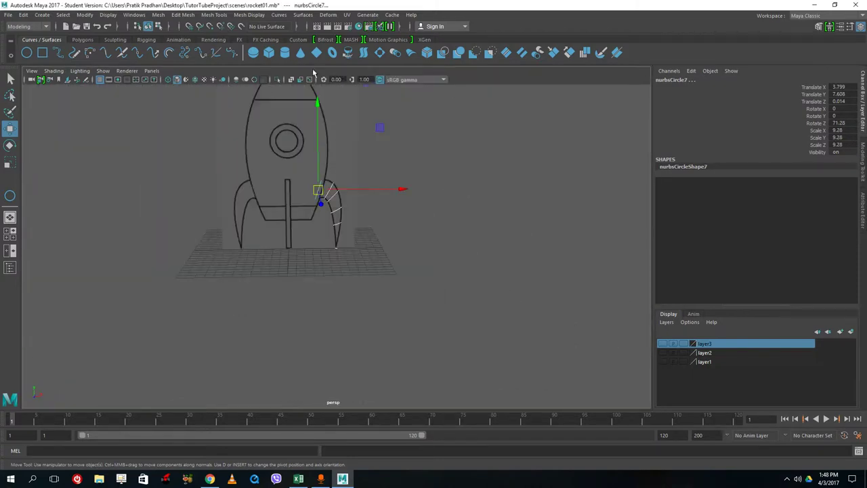
{"action": "left_click", "coordinate": [305, 15]}
{"action": "left_click", "coordinate": [313, 38]}
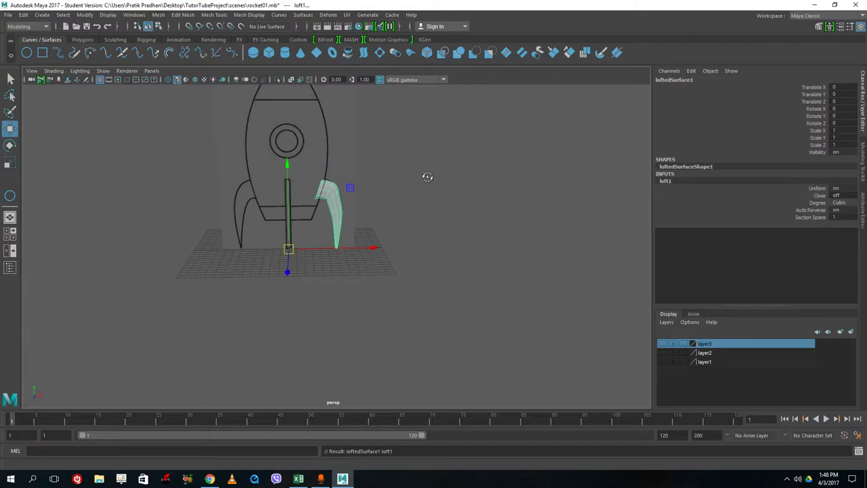
Step: Examine the lofted fin in perspective against the reference drawing
{"action": "left_click_drag", "start_coordinate": [427, 176], "coordinate": [455, 150], "text": "alt"}
{"action": "middle_click_drag", "start_coordinate": [456, 151], "coordinate": [414, 201], "text": "alt"}
{"action": "scroll", "coordinate": [414, 201], "scroll_direction": "up", "scroll_amount": 1}
{"action": "left_click_drag", "start_coordinate": [414, 201], "coordinate": [440, 206], "text": "alt"}
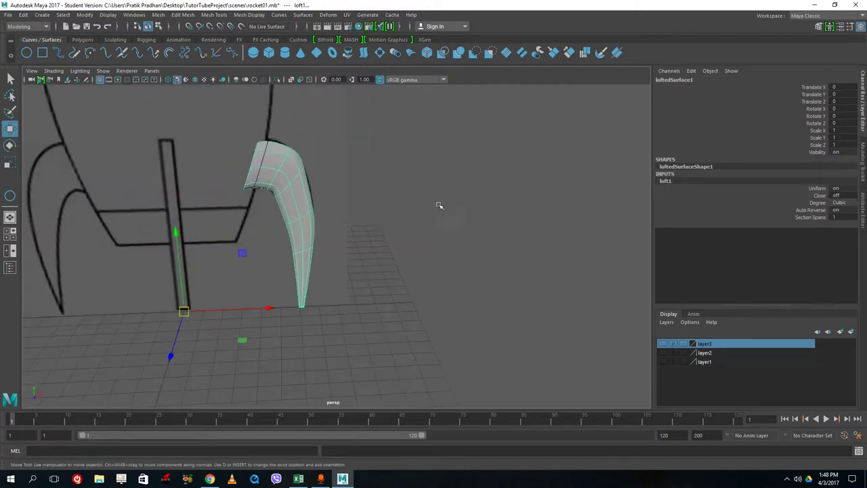
{"action": "scroll", "coordinate": [397, 199], "scroll_direction": "down", "scroll_amount": 3}
{"action": "scroll", "coordinate": [365, 206], "scroll_direction": "up", "scroll_amount": 6}
{"action": "left_click_drag", "start_coordinate": [365, 206], "coordinate": [368, 203], "text": "alt"}
{"action": "middle_click_drag", "start_coordinate": [368, 204], "coordinate": [378, 254], "text": "alt"}
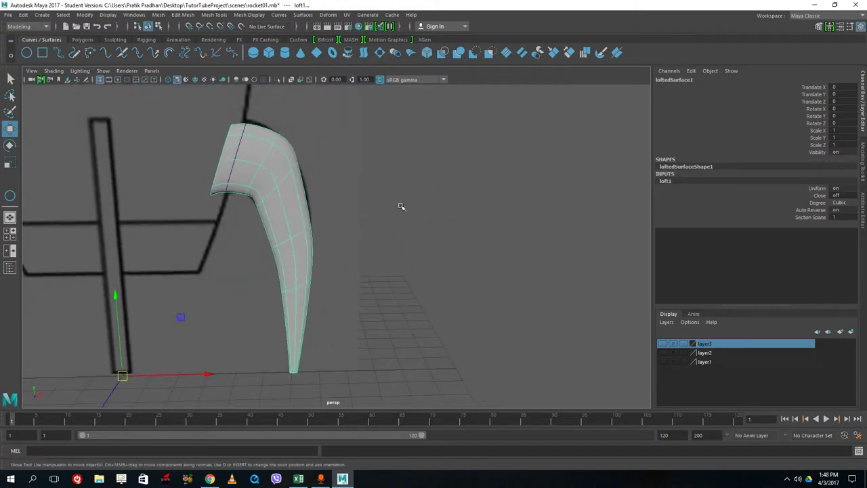
Step: Move the fourth circle from the tip to about X 5.85, Y 6.49 and the third to about X 6.12, Y 4.99
{"action": "left_click", "coordinate": [400, 207]}
{"action": "left_click", "coordinate": [289, 173]}
{"action": "left_click", "coordinate": [297, 166]}
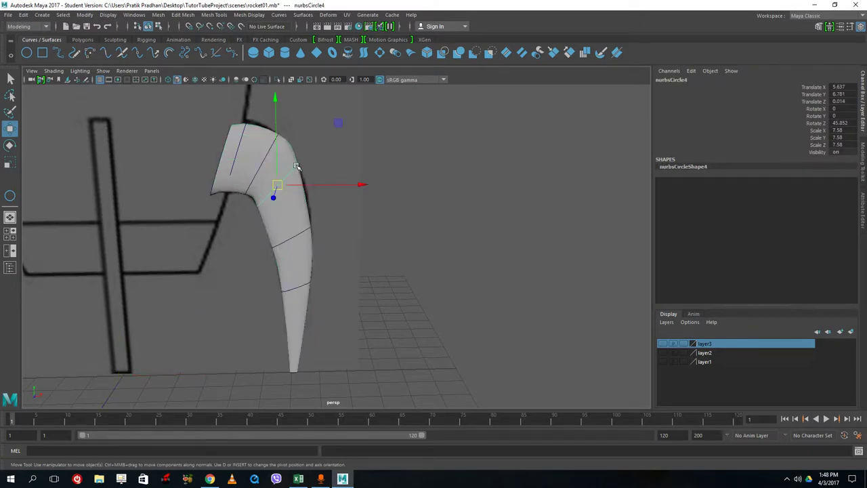
{"action": "left_click_drag", "start_coordinate": [282, 186], "coordinate": [282, 198]}
{"action": "left_click", "coordinate": [298, 235]}
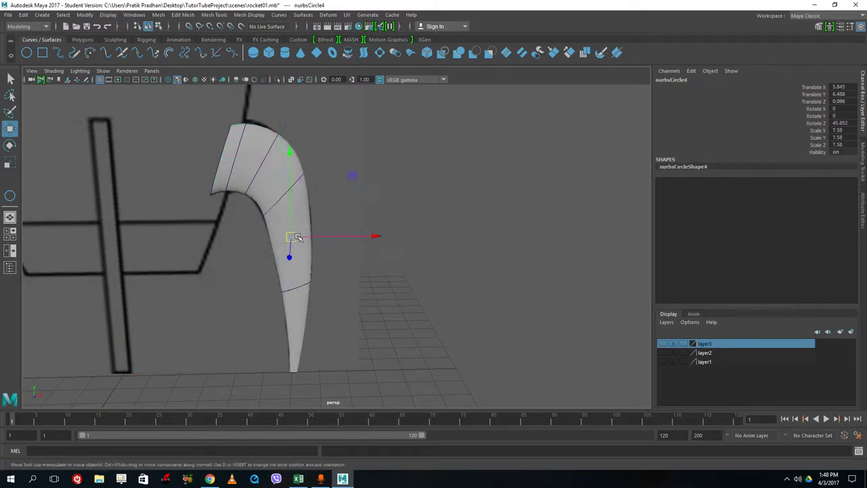
{"action": "left_click_drag", "start_coordinate": [295, 239], "coordinate": [296, 241]}
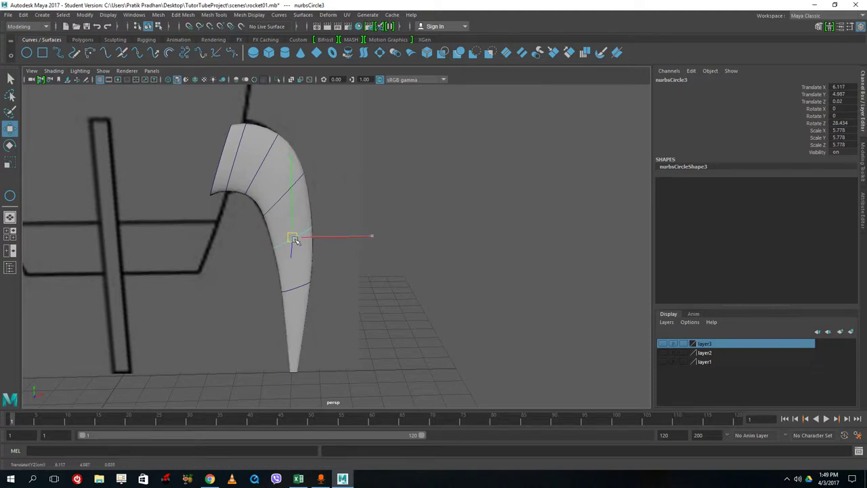
Step: Shift the second circle from the tip and the root circle inside the body slightly toward the rocket's centre
{"action": "left_click", "coordinate": [303, 287]}
{"action": "left_click", "coordinate": [391, 283]}
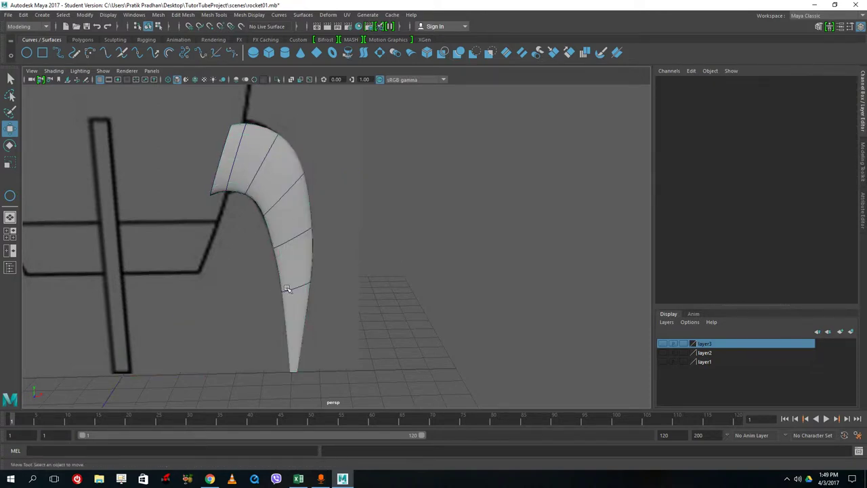
{"action": "left_click", "coordinate": [288, 290]}
{"action": "left_click", "coordinate": [292, 289]}
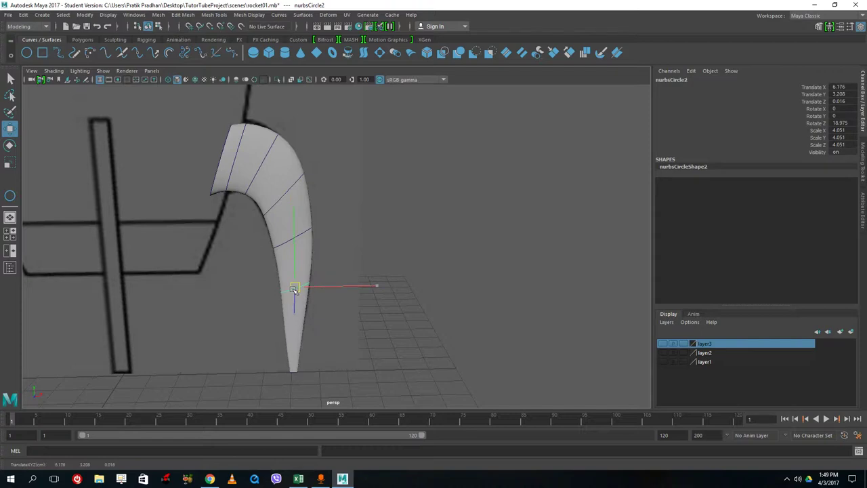
{"action": "left_click_drag", "start_coordinate": [293, 289], "coordinate": [290, 290]}
{"action": "left_click", "coordinate": [226, 135]}
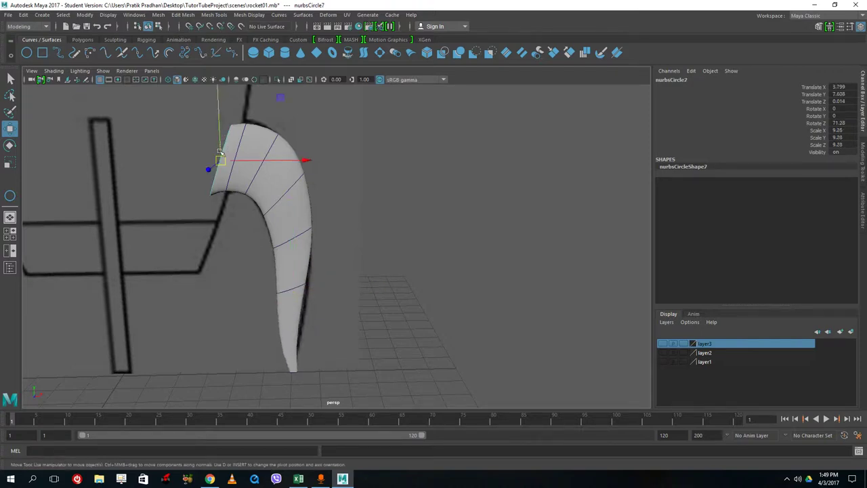
{"action": "left_click_drag", "start_coordinate": [218, 150], "coordinate": [215, 162]}
Step: Move the fifth circle from the tip to about X 5.19, Y 7.55 and the fourth to about X 5.91, Y 6.52
{"action": "left_click", "coordinate": [254, 178]}
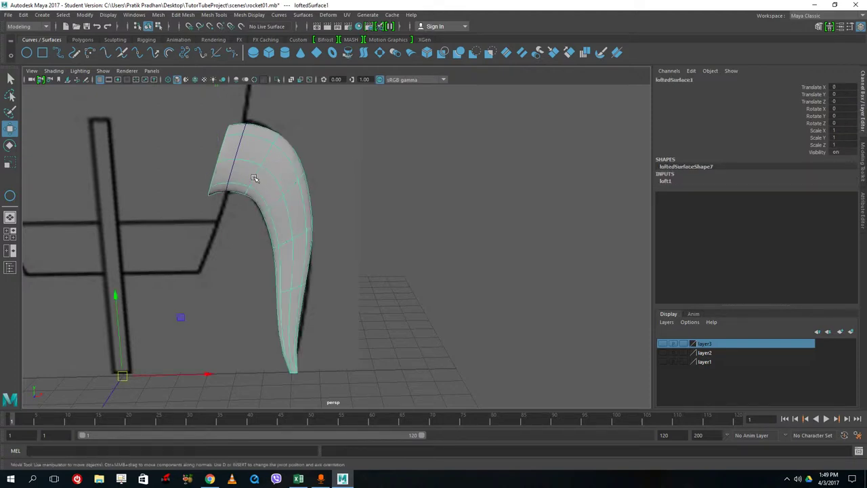
{"action": "left_click", "coordinate": [427, 166]}
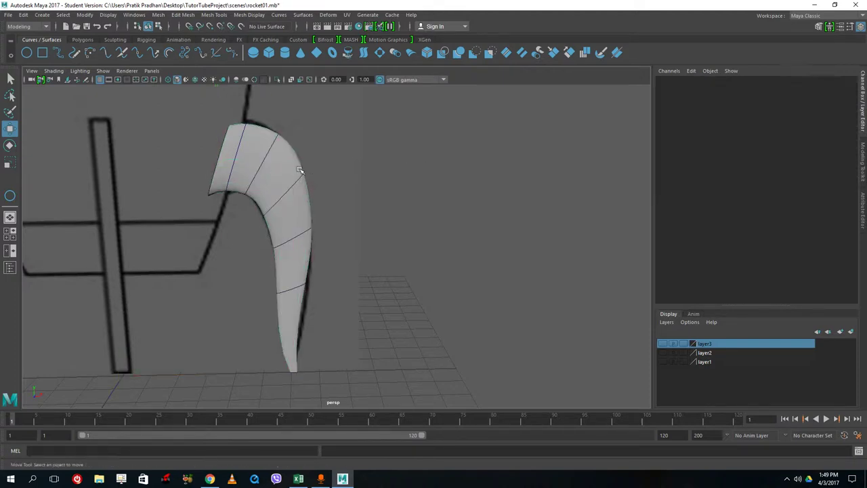
{"action": "left_click", "coordinate": [261, 164]}
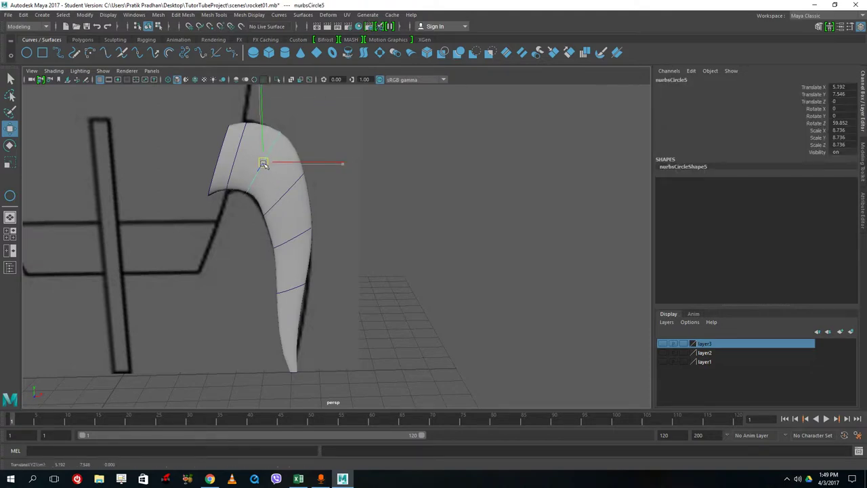
{"action": "left_click", "coordinate": [287, 193]}
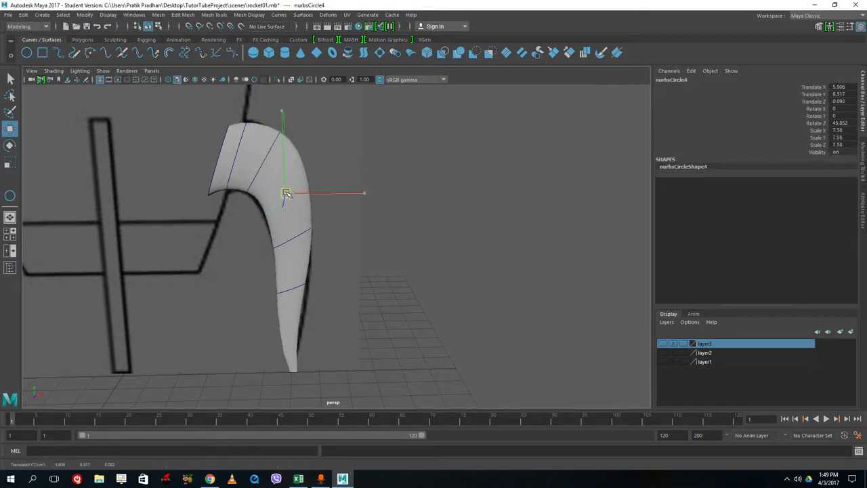
{"action": "left_click", "coordinate": [519, 277]}
Step: Assign the lofted fin surface to a new display layer and hide that layer
{"action": "left_click_drag", "start_coordinate": [519, 277], "coordinate": [494, 281], "text": "alt"}
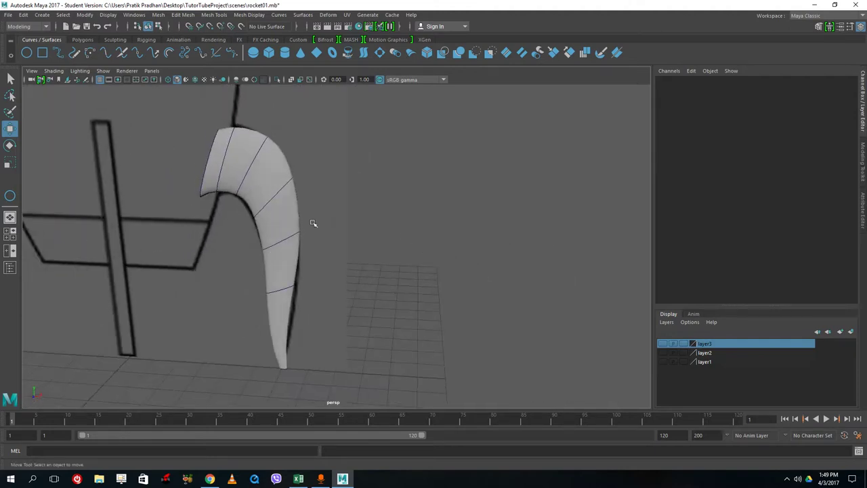
{"action": "left_click", "coordinate": [289, 221]}
{"action": "left_click", "coordinate": [851, 331]}
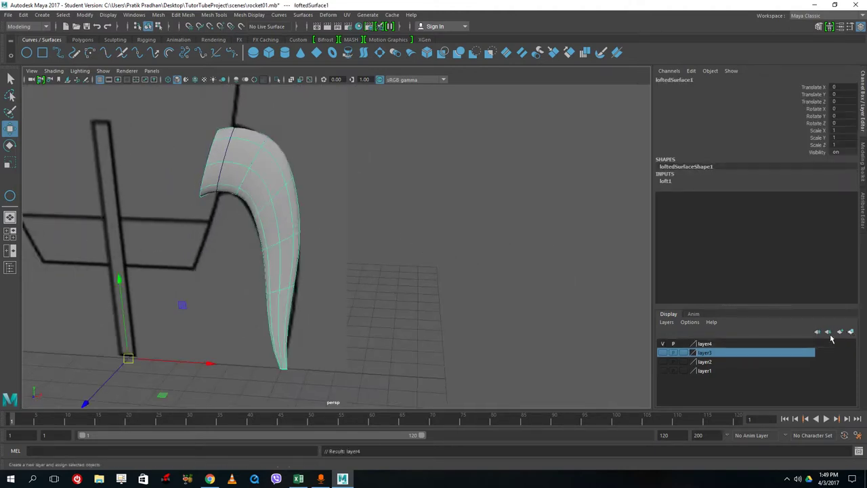
{"action": "left_click", "coordinate": [664, 343]}
Step: Delete all the fin's cross-section circles and show the fin's layer again
{"action": "left_click", "coordinate": [442, 296]}
{"action": "left_click_drag", "start_coordinate": [386, 354], "coordinate": [217, 188], "text": "alt"}
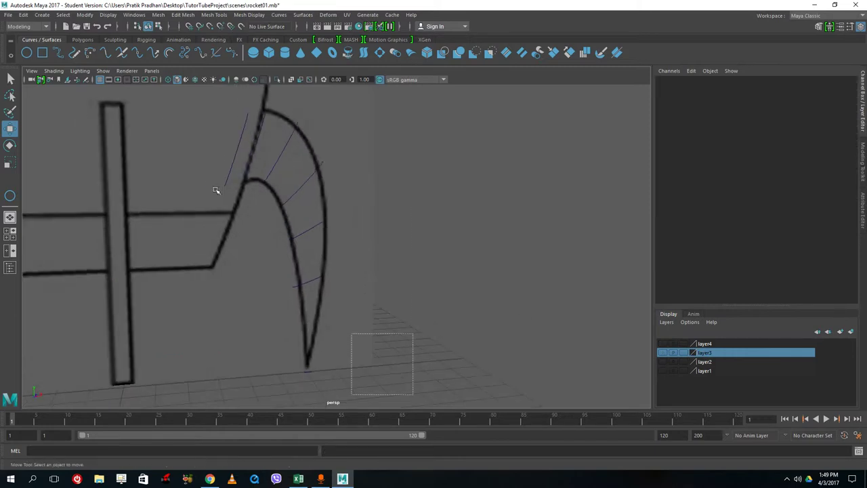
{"action": "left_click", "coordinate": [241, 150]}
{"action": "left_click", "coordinate": [225, 150]}
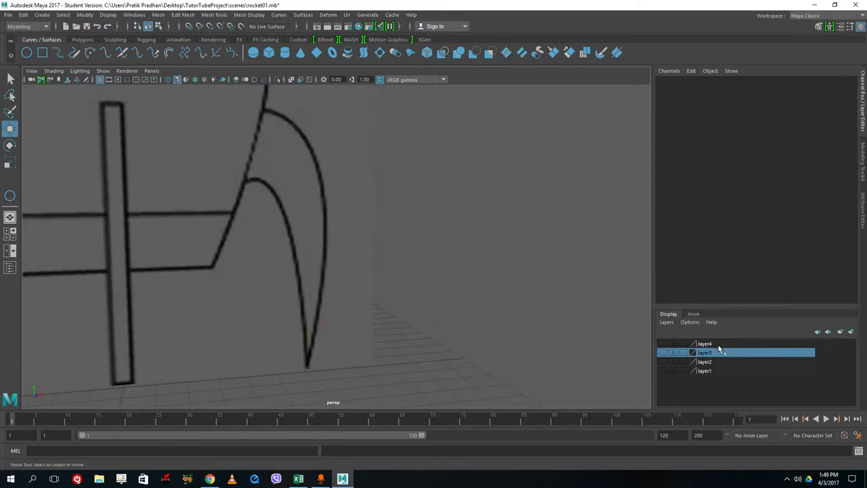
{"action": "left_click", "coordinate": [663, 344]}
Step: Duplicate the lofted fin in the top view and set the copy's Rotate Y to -90
{"action": "left_click_drag", "start_coordinate": [531, 273], "coordinate": [468, 287], "text": "alt"}
{"action": "scroll", "coordinate": [300, 284], "scroll_direction": "down", "scroll_amount": 5}
{"action": "scroll", "coordinate": [301, 284], "scroll_direction": "up", "scroll_amount": 5}
{"action": "left_click", "coordinate": [255, 194]}
{"action": "left_click_drag", "start_coordinate": [384, 224], "coordinate": [426, 194], "text": "alt"}
{"action": "key", "text": "space"}
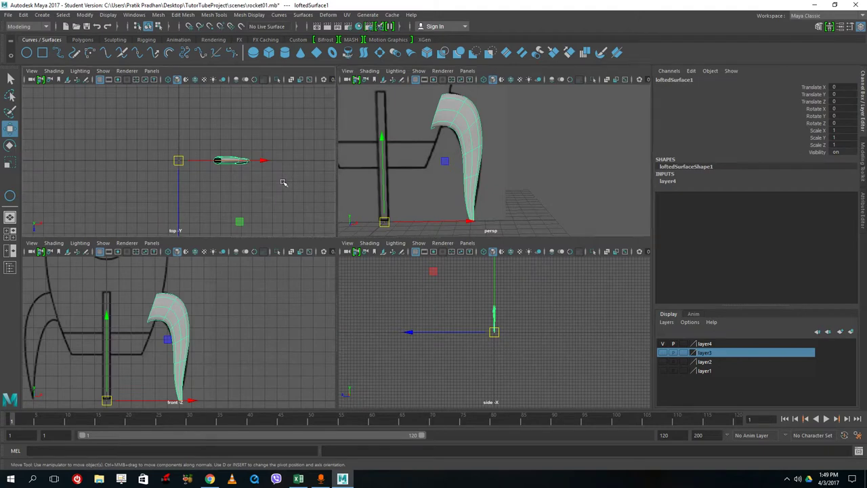
{"action": "key", "text": "space"}
{"action": "left_click_drag", "start_coordinate": [429, 258], "coordinate": [399, 265], "text": "alt"}
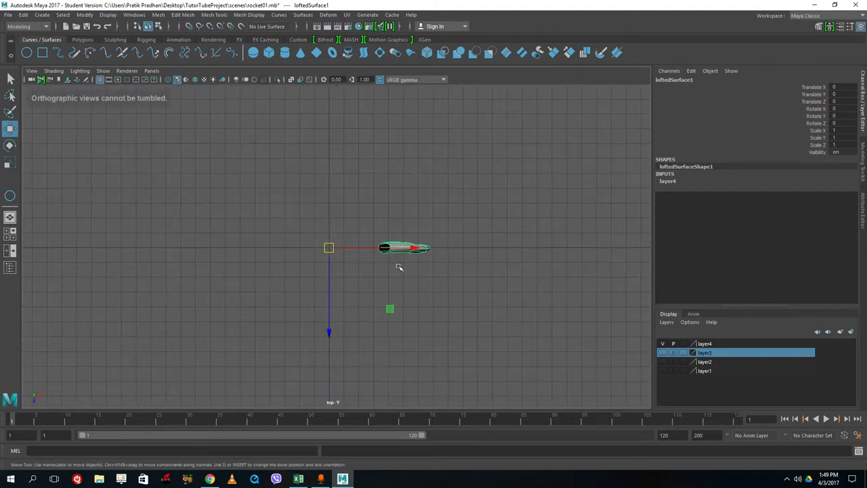
{"action": "key", "text": "e"}
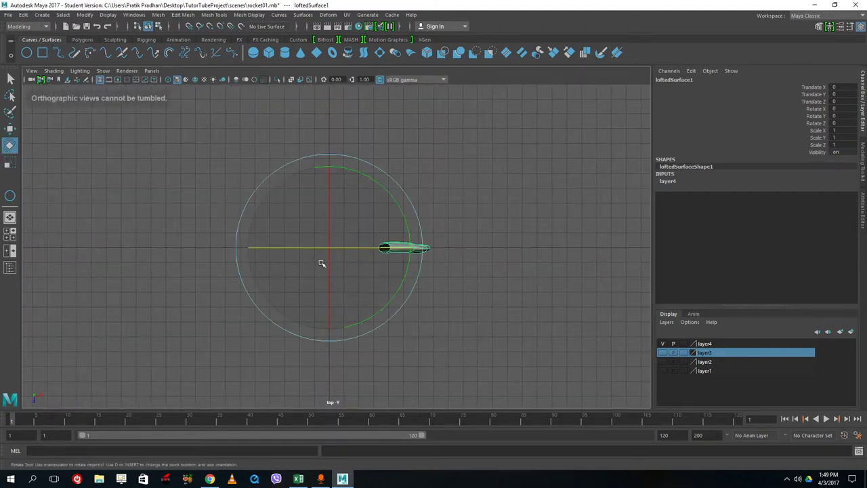
{"action": "key", "text": "ctrl+d"}
{"action": "left_click_drag", "start_coordinate": [407, 287], "coordinate": [336, 337]}
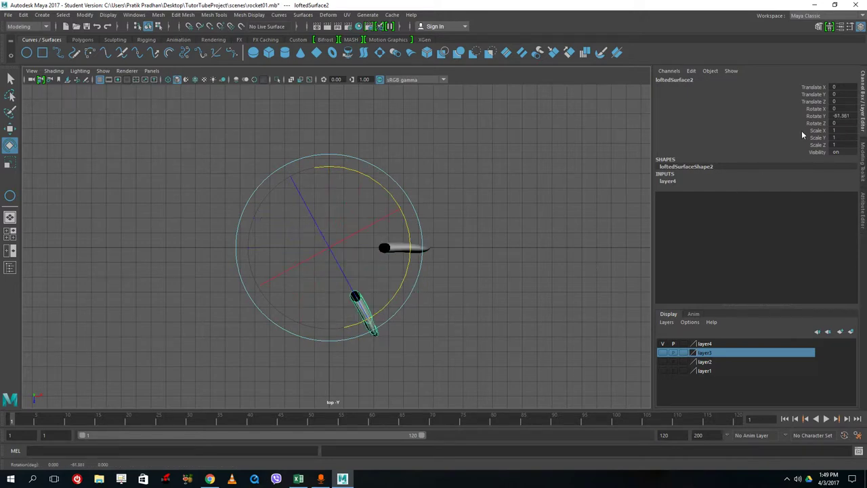
{"action": "type", "text": "-90"}
{"action": "key", "text": "Return"}
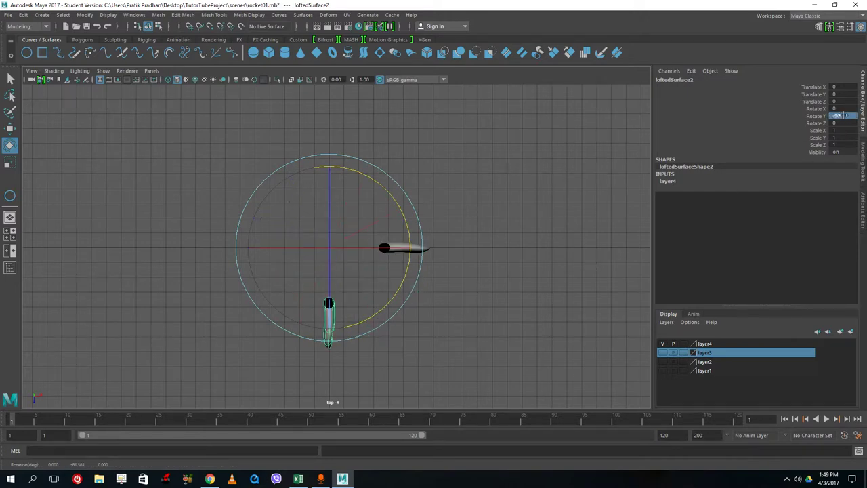
Step: Duplicate the rotated fin with the same transform twice to complete four fins around the rocket's centre
{"action": "key", "text": "shift+d"}
{"action": "key", "text": "shift+d"}
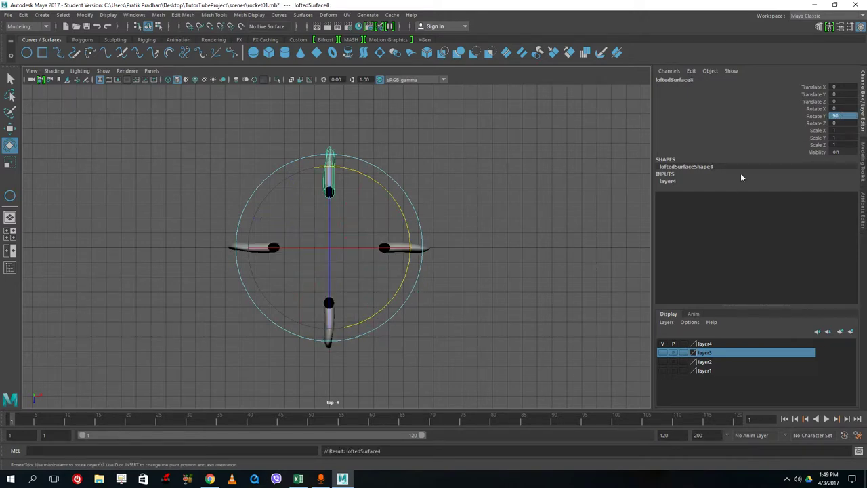
{"action": "left_click", "coordinate": [527, 213]}
{"action": "mouse_move", "coordinate": [528, 213]}
{"action": "left_mouse_down", "text": "alt"}
{"action": "mouse_move", "coordinate": [511, 204]}
{"action": "mouse_move", "coordinate": [542, 206]}
{"action": "left_mouse_up", "text": "alt"}
Step: Display layer1, layer2 and layer3 together with the fins in the perspective view to examine the whole rocket
{"action": "key", "text": "space"}
{"action": "key", "text": "space"}
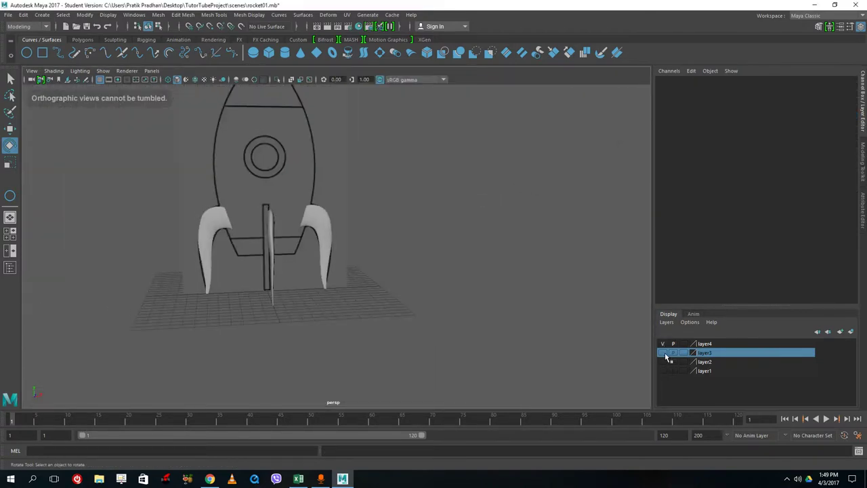
{"action": "left_click", "coordinate": [662, 361]}
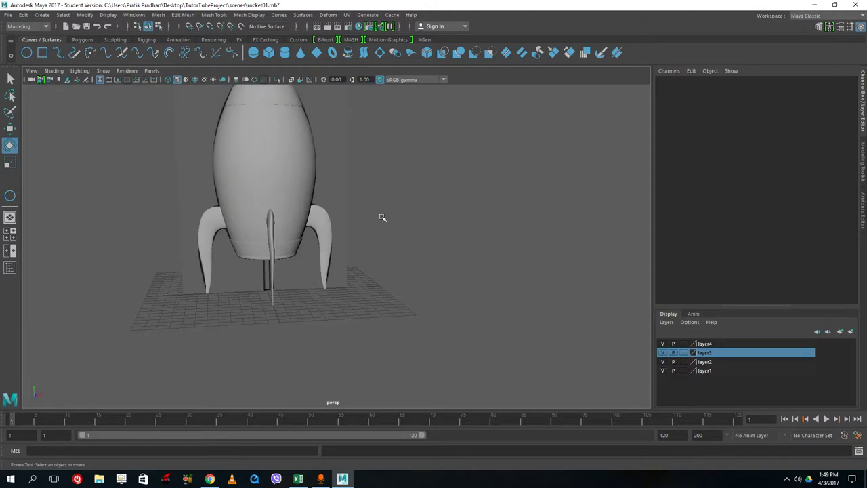
{"action": "mouse_move", "coordinate": [382, 216]}
{"action": "left_mouse_down", "text": "alt"}
{"action": "mouse_move", "coordinate": [444, 251]}
{"action": "mouse_move", "coordinate": [372, 226]}
{"action": "mouse_move", "coordinate": [378, 222]}
{"action": "left_mouse_up", "text": "alt"}
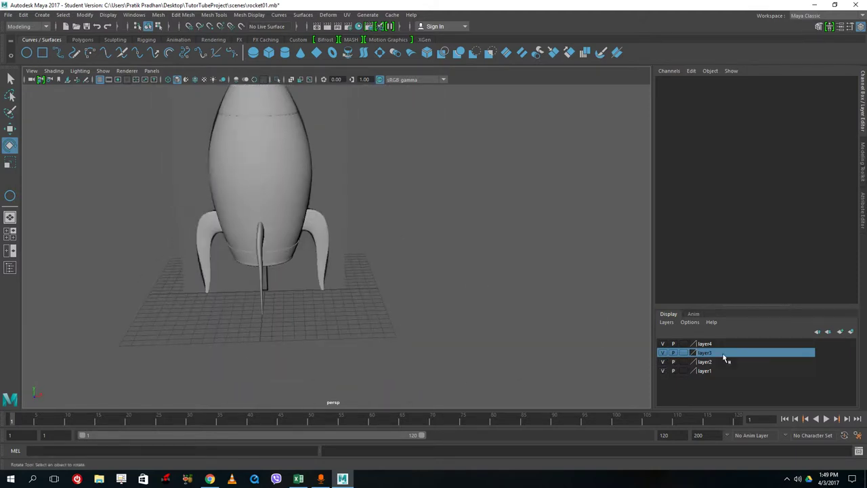
Step: Hide all four display layers, leaving only the reference drawing
{"action": "left_click", "coordinate": [663, 362]}
{"action": "left_click", "coordinate": [662, 352]}
{"action": "left_click", "coordinate": [663, 343]}
{"action": "left_click", "coordinate": [664, 370]}
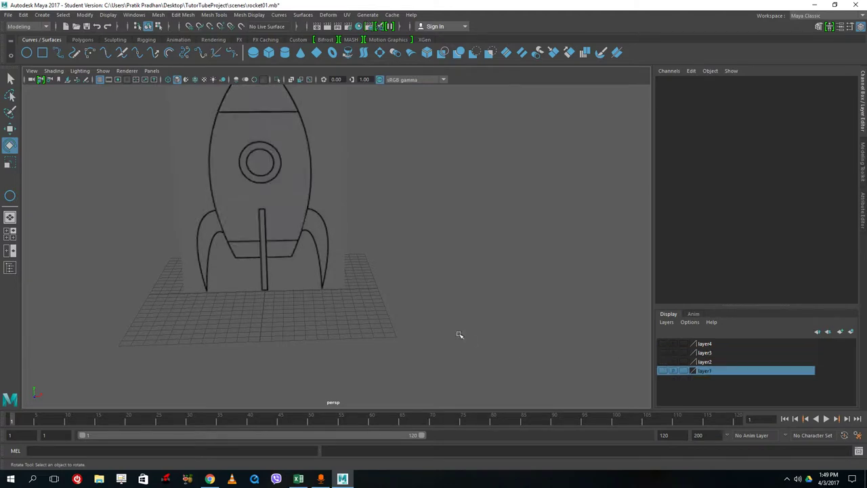
Step: Toggle the visibility of the fin layer layer4 and the body layer layer1 to examine each part separately
{"action": "left_click", "coordinate": [664, 345]}
{"action": "left_click", "coordinate": [664, 344]}
{"action": "left_click", "coordinate": [664, 344]}
{"action": "left_click", "coordinate": [663, 371]}
{"action": "left_click", "coordinate": [663, 371]}
{"action": "left_click", "coordinate": [663, 371]}
{"action": "left_click", "coordinate": [664, 372]}
{"action": "left_click", "coordinate": [664, 371]}
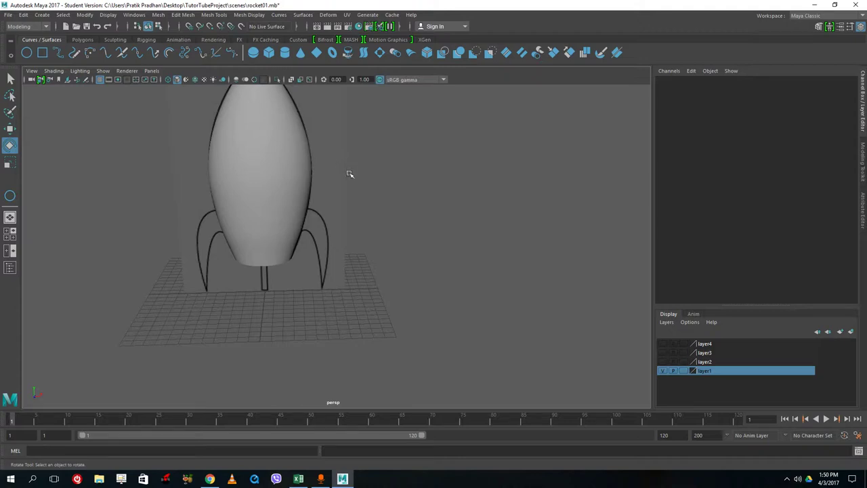
{"action": "left_click", "coordinate": [663, 371]}
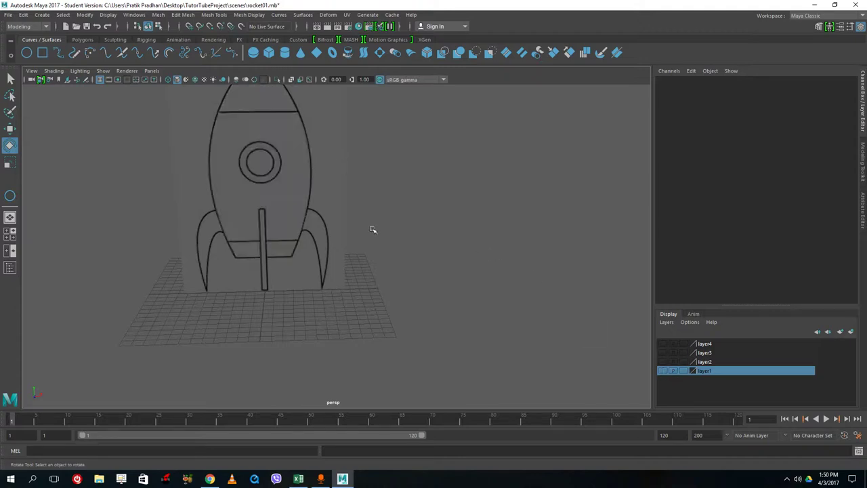
Step: Draw a NURBS circle over the inner ring of the round window in the front view
{"action": "key", "text": "space"}
{"action": "key", "text": "space"}
{"action": "middle_click_drag", "start_coordinate": [463, 354], "coordinate": [575, 439], "text": "alt"}
{"action": "left_click", "coordinate": [576, 421]}
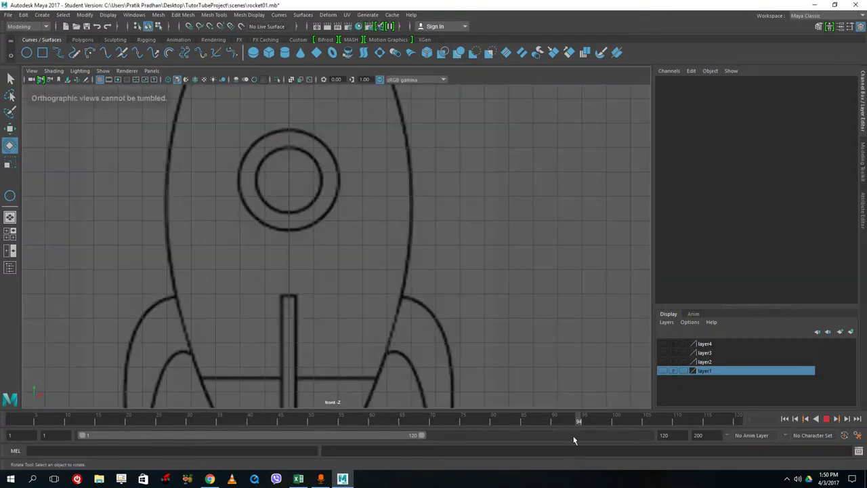
{"action": "middle_click_drag", "start_coordinate": [291, 174], "coordinate": [333, 211], "text": "alt"}
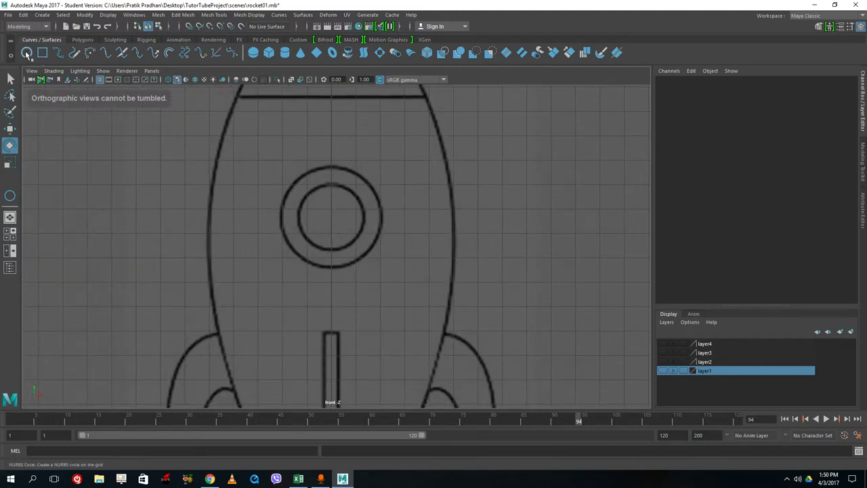
{"action": "left_click", "coordinate": [27, 52]}
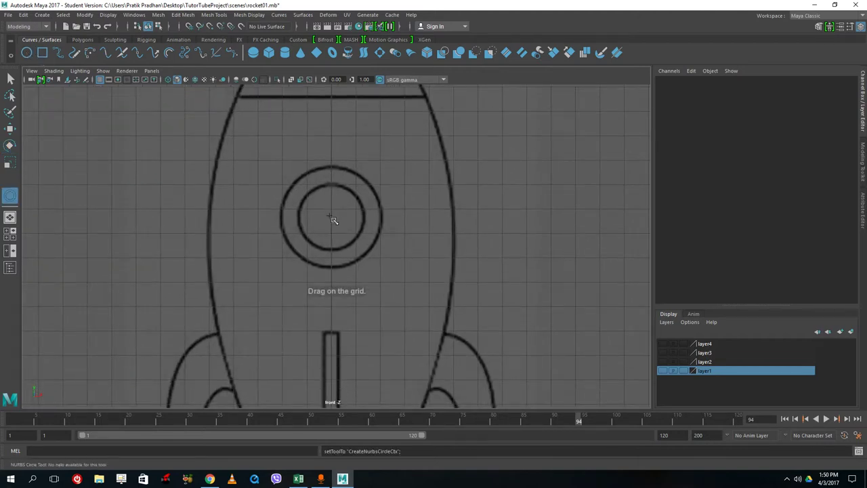
{"action": "left_click_drag", "start_coordinate": [332, 217], "coordinate": [296, 218]}
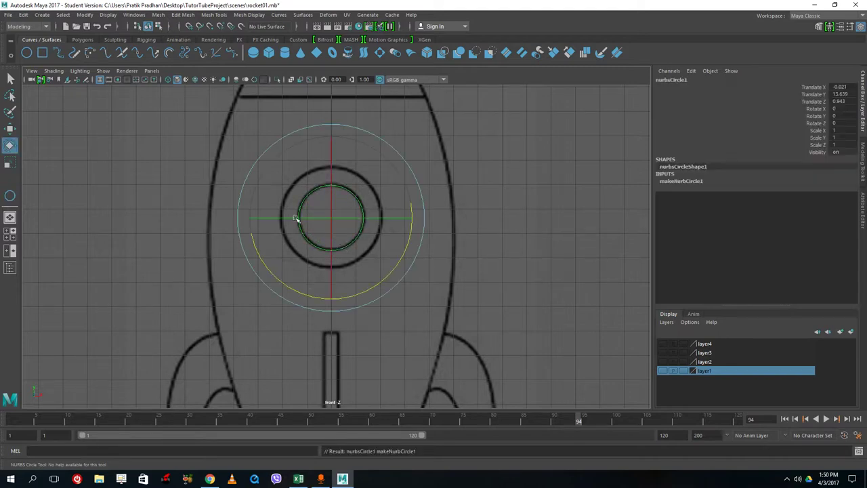
Step: Move the window circle to about Y 13.657 and bring it in front of the rocket at about Z 8.119
{"action": "left_click", "coordinate": [10, 79]}
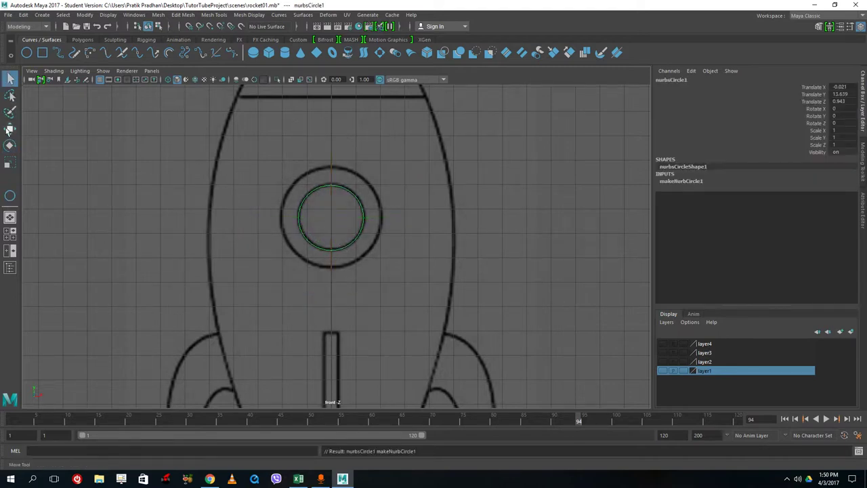
{"action": "left_click", "coordinate": [9, 129]}
{"action": "left_click_drag", "start_coordinate": [331, 197], "coordinate": [331, 196]}
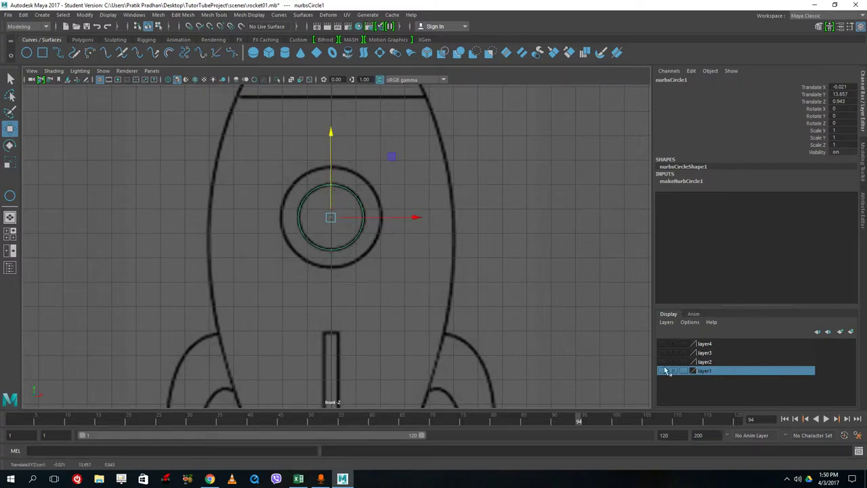
{"action": "key", "text": "space"}
{"action": "key", "text": "space"}
{"action": "left_click_drag", "start_coordinate": [423, 212], "coordinate": [152, 270], "text": "alt"}
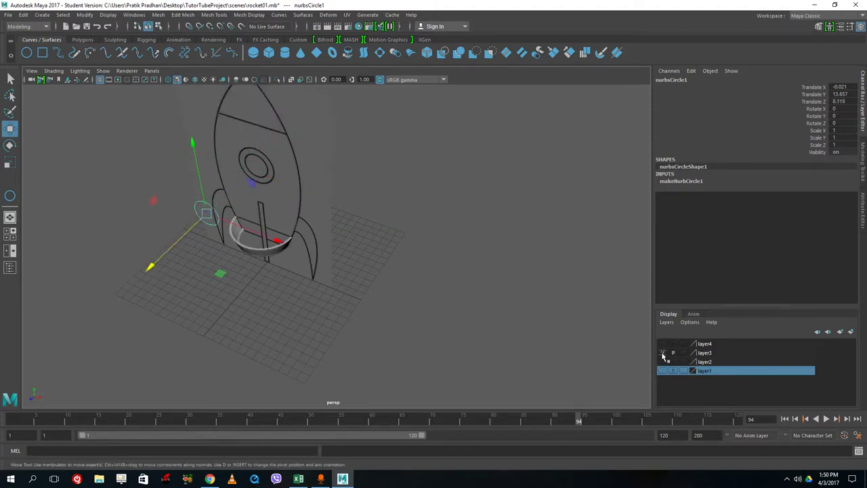
Step: Show only the rocket body layer layer1, keeping the fin layer hidden
{"action": "left_click", "coordinate": [663, 343]}
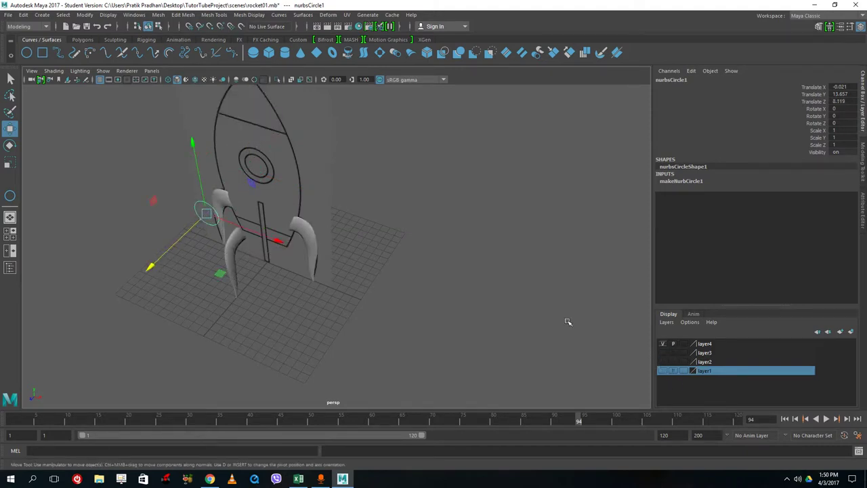
{"action": "left_click", "coordinate": [663, 343]}
{"action": "left_click", "coordinate": [663, 371]}
{"action": "left_click", "coordinate": [487, 232]}
Step: Change the front view's lighting so the body surface is shaded grey instead of black
{"action": "key", "text": "space"}
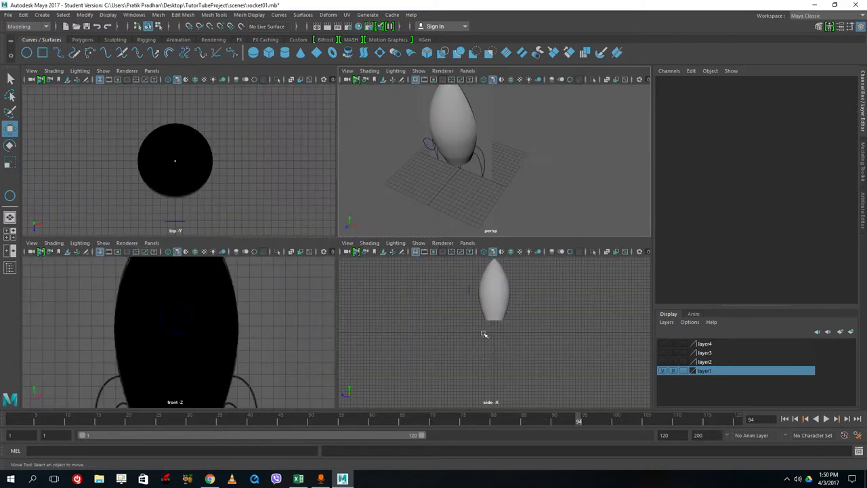
{"action": "key", "text": "space"}
{"action": "left_click_drag", "start_coordinate": [513, 188], "coordinate": [348, 246]}
{"action": "left_click", "coordinate": [54, 71]}
{"action": "left_click", "coordinate": [88, 134]}
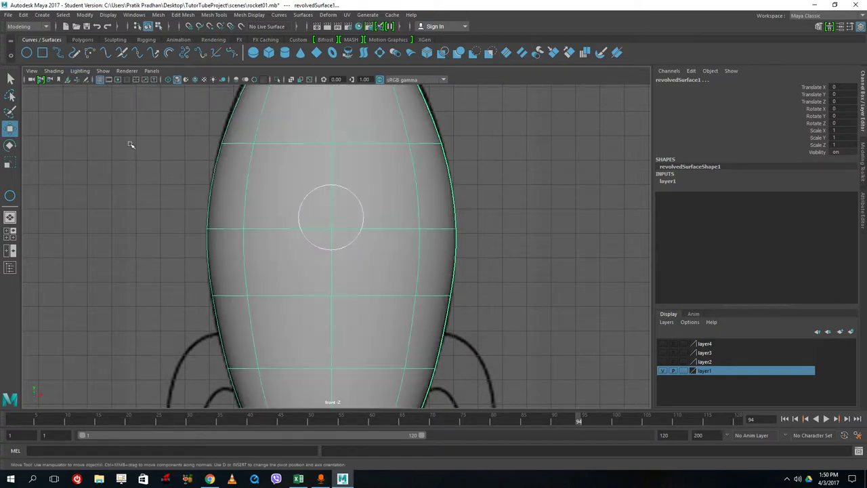
Step: Try to project the window circle onto the rocket body surface in the front view
{"action": "left_click", "coordinate": [479, 241]}
{"action": "left_click", "coordinate": [361, 222]}
{"action": "left_click", "coordinate": [552, 223]}
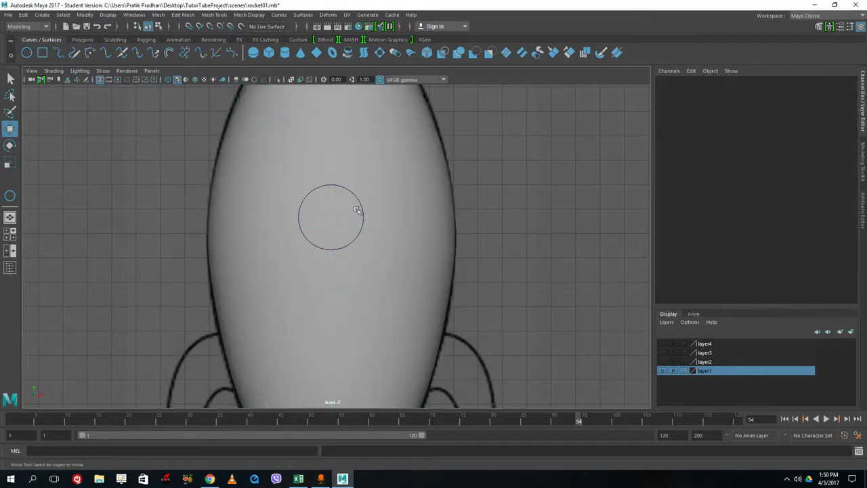
{"action": "left_click", "coordinate": [364, 210]}
{"action": "left_click", "coordinate": [424, 218]}
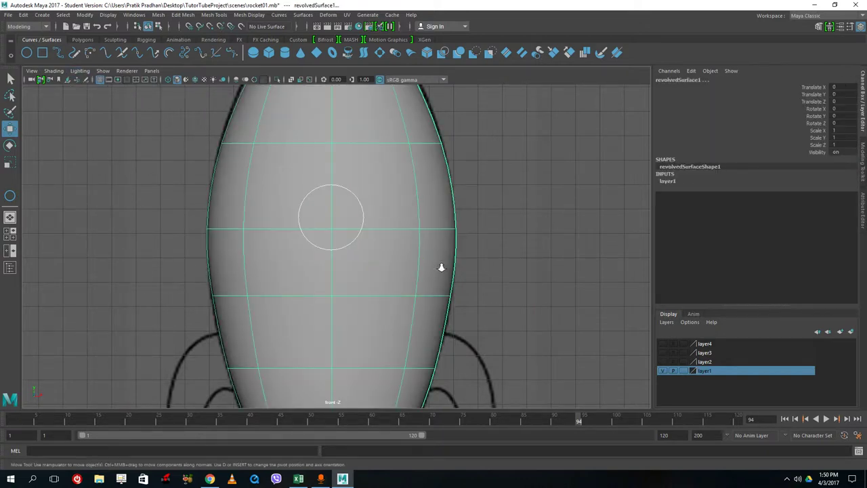
{"action": "scroll", "coordinate": [441, 267], "scroll_direction": "down", "scroll_amount": 2}
{"action": "scroll", "coordinate": [441, 268], "scroll_direction": "up", "scroll_amount": 2}
{"action": "scroll", "coordinate": [441, 269], "scroll_direction": "down", "scroll_amount": 4}
{"action": "scroll", "coordinate": [440, 267], "scroll_direction": "up", "scroll_amount": 1}
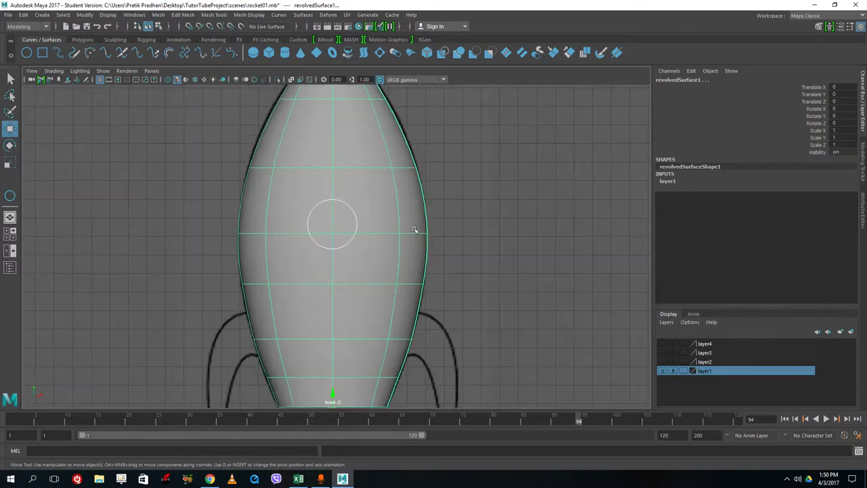
{"action": "left_click", "coordinate": [279, 15]}
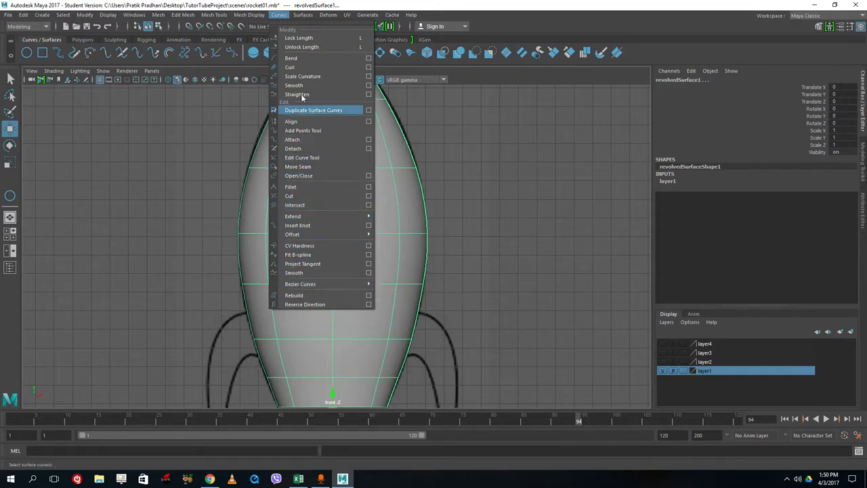
{"action": "mouse_move", "coordinate": [310, 15]}
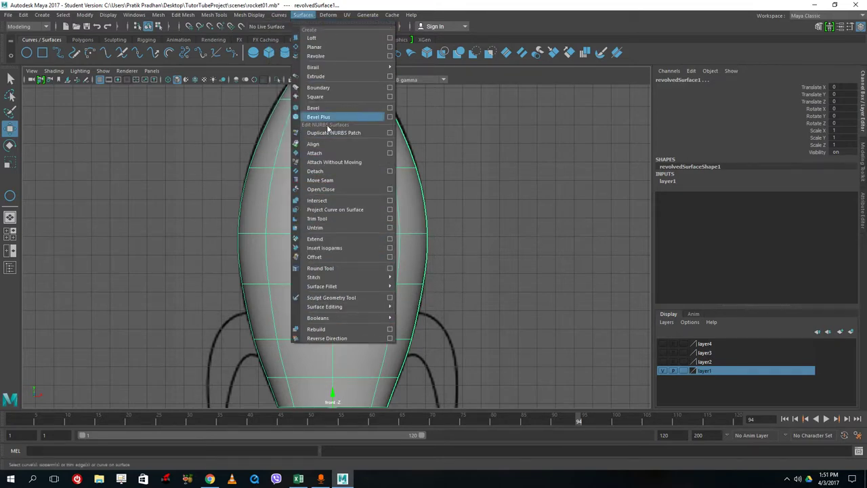
{"action": "left_click", "coordinate": [355, 210]}
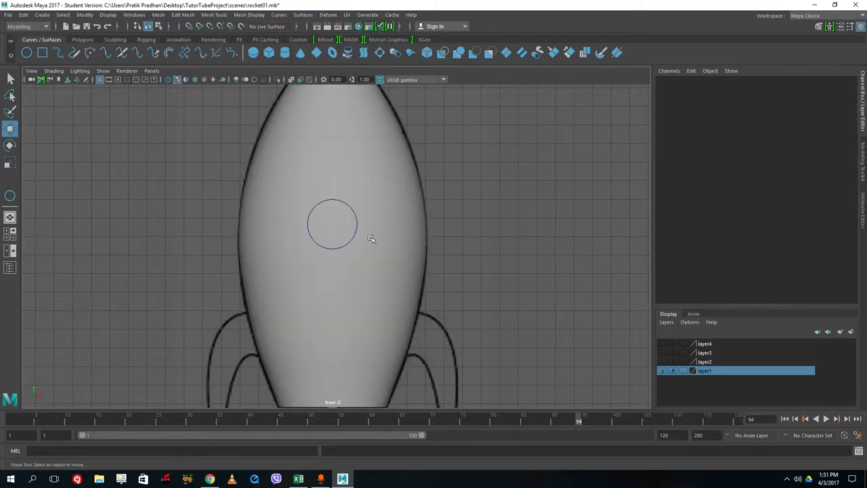
Step: Select the window circle and the body surface and apply Project Curve on Surface in the front view
{"action": "left_click", "coordinate": [355, 220]}
{"action": "left_click", "coordinate": [406, 178], "text": "shift"}
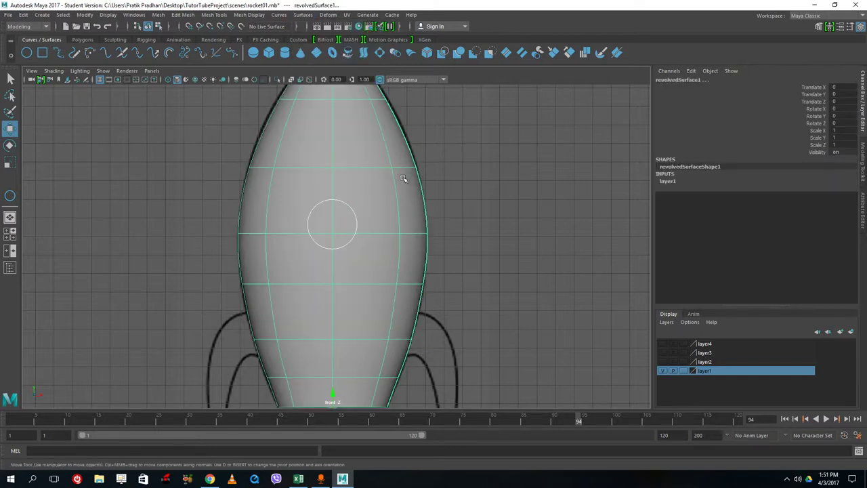
{"action": "left_click", "coordinate": [279, 15]}
{"action": "mouse_move", "coordinate": [303, 15]}
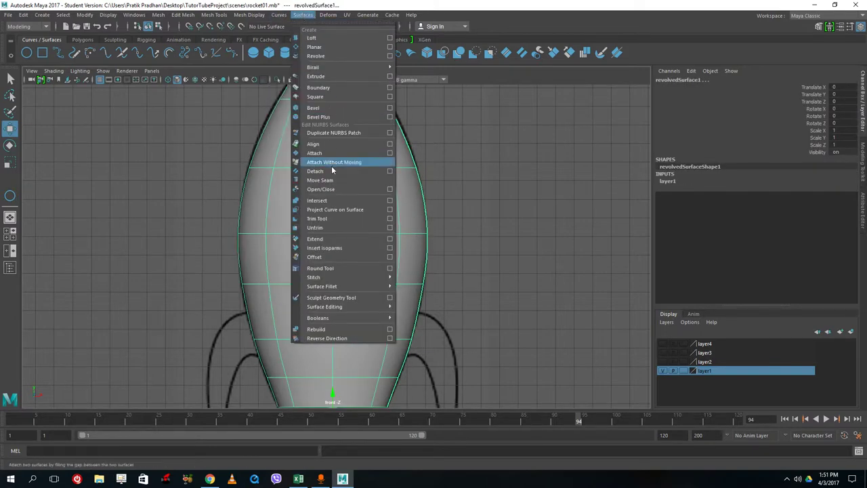
{"action": "left_click", "coordinate": [357, 209]}
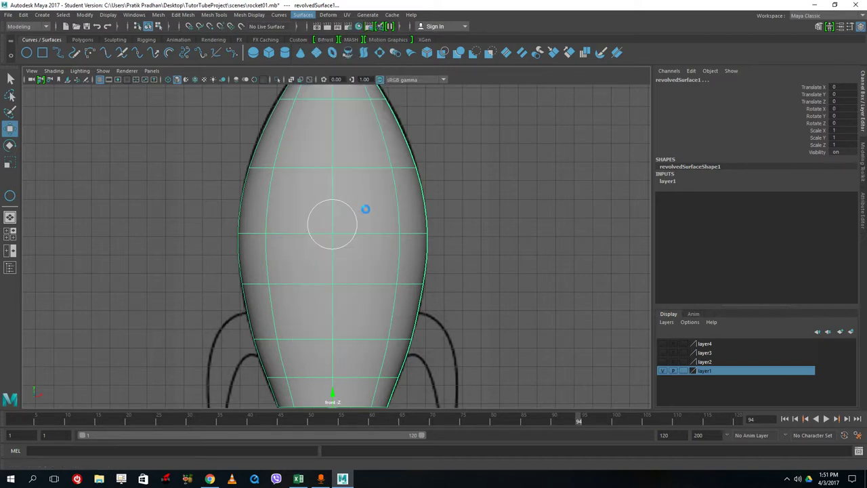
{"action": "left_click", "coordinate": [493, 180]}
Step: Shift the original window circle slightly along X in the perspective view to test its projected curve, and undo the move
{"action": "key", "text": "space"}
{"action": "key", "text": "space"}
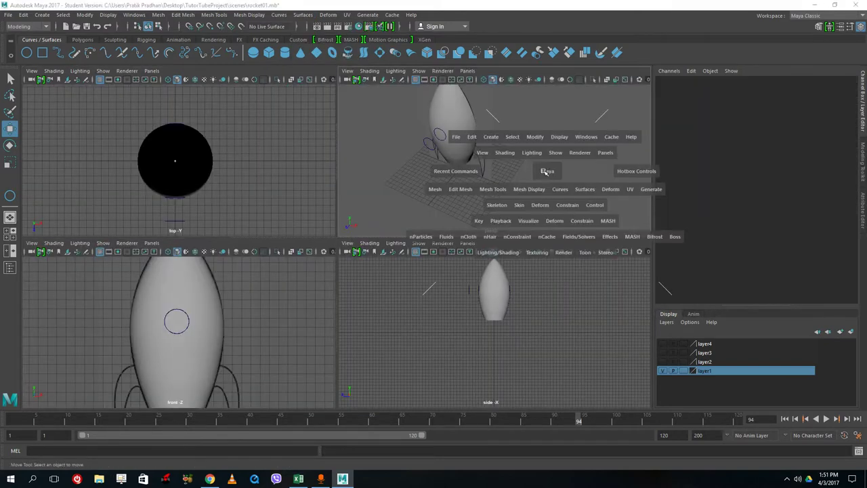
{"action": "left_click_drag", "start_coordinate": [542, 170], "coordinate": [314, 173], "text": "alt"}
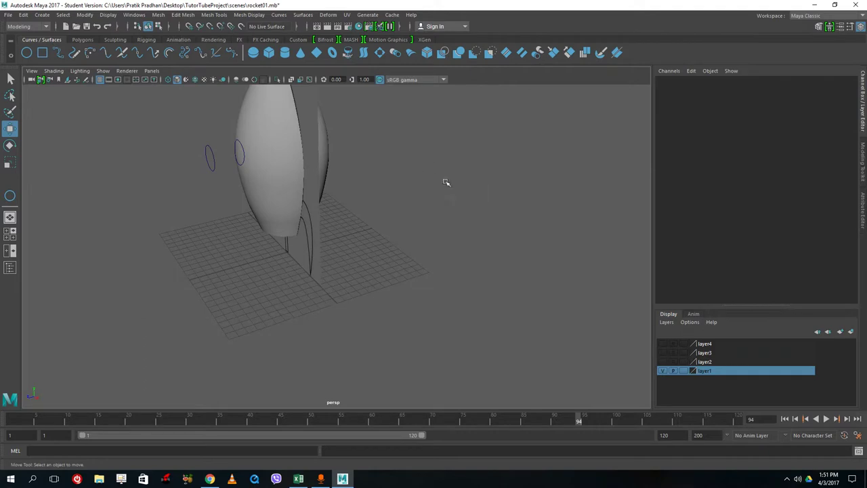
{"action": "left_click", "coordinate": [210, 148]}
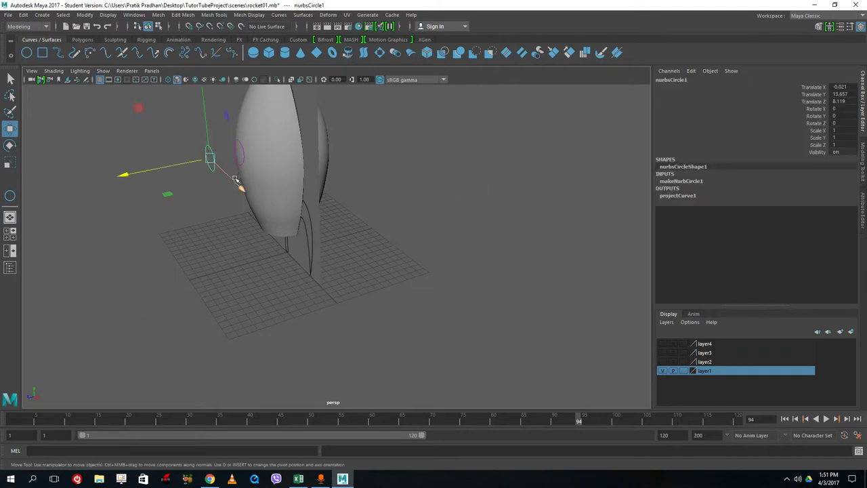
{"action": "left_click_drag", "start_coordinate": [237, 188], "coordinate": [220, 187]}
{"action": "key", "text": "ctrl+z"}
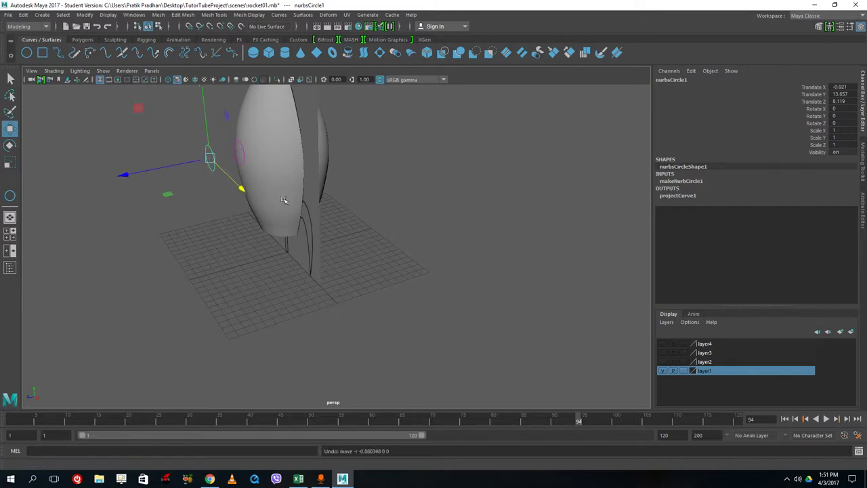
Step: Examine the circle projected onto the rocket body from several angles and select the body surface
{"action": "key", "text": "f"}
{"action": "left_click_drag", "start_coordinate": [474, 241], "coordinate": [513, 227], "text": "alt"}
{"action": "left_click", "coordinate": [518, 196]}
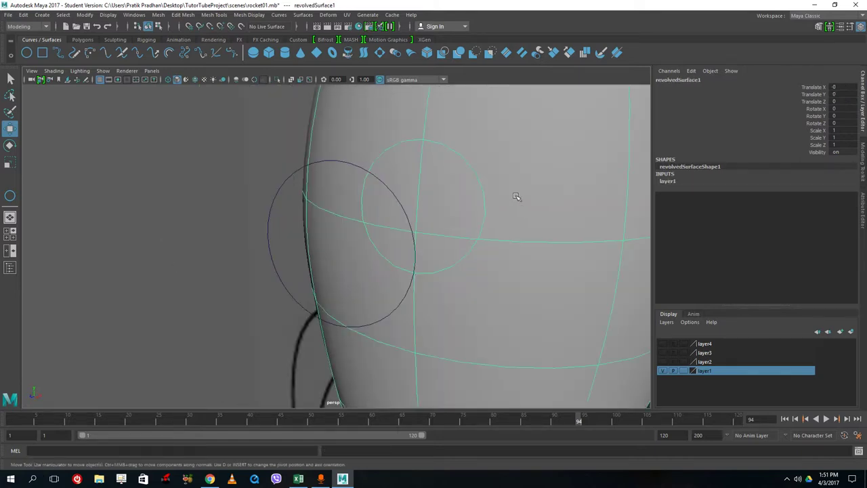
{"action": "scroll", "coordinate": [517, 196], "scroll_direction": "down", "scroll_amount": 5}
{"action": "left_click_drag", "start_coordinate": [518, 196], "coordinate": [411, 241], "text": "alt"}
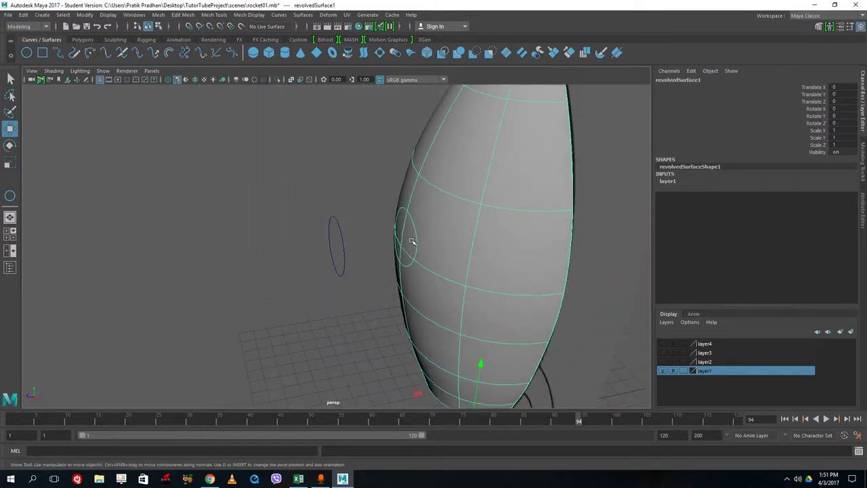
{"action": "mouse_move", "coordinate": [532, 273]}
{"action": "left_mouse_down", "text": "alt"}
{"action": "mouse_move", "coordinate": [421, 244]}
{"action": "mouse_move", "coordinate": [408, 265]}
{"action": "mouse_move", "coordinate": [519, 271]}
{"action": "left_mouse_up", "text": "alt"}
{"action": "scroll", "coordinate": [404, 259], "scroll_direction": "down", "scroll_amount": 5}
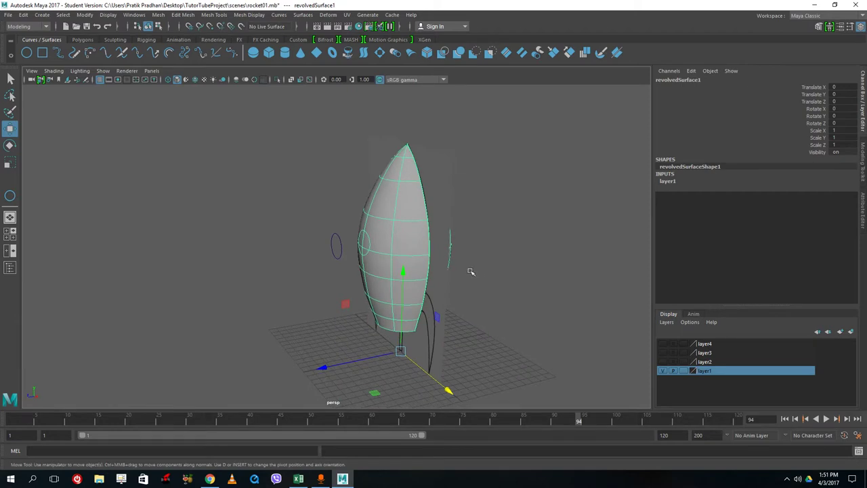
{"action": "key", "text": "f"}
{"action": "left_click_drag", "start_coordinate": [319, 244], "coordinate": [411, 239], "text": "alt"}
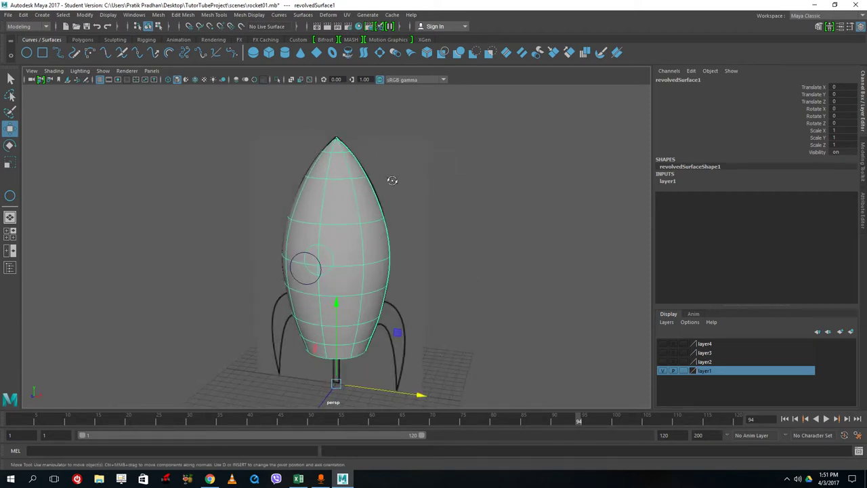
{"action": "left_click_drag", "start_coordinate": [392, 181], "coordinate": [354, 139], "text": "alt"}
Step: Trim the body surface with the Trim Tool, keeping the region outside the projected window circle
{"action": "left_click", "coordinate": [303, 15]}
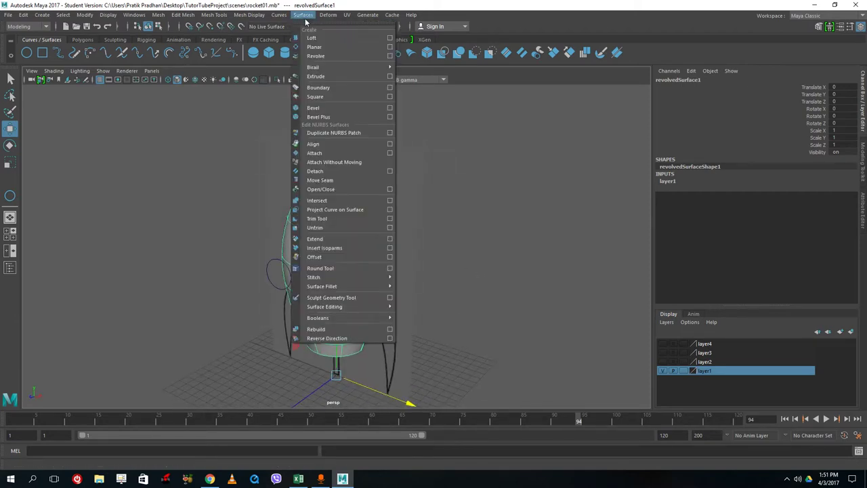
{"action": "left_click", "coordinate": [332, 219]}
{"action": "left_click_drag", "start_coordinate": [373, 270], "coordinate": [323, 232], "text": "alt"}
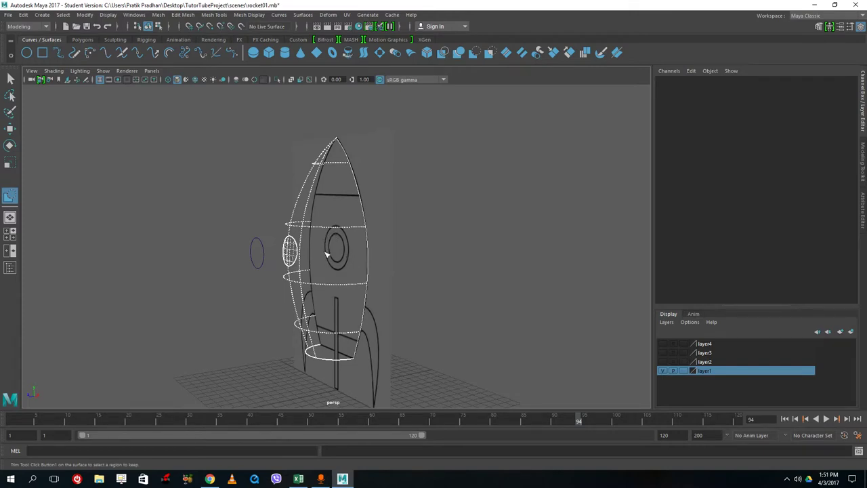
{"action": "left_click", "coordinate": [333, 248]}
{"action": "mouse_move", "coordinate": [376, 283]}
{"action": "left_mouse_down", "text": "alt"}
{"action": "mouse_move", "coordinate": [387, 292]}
{"action": "mouse_move", "coordinate": [262, 286]}
{"action": "mouse_move", "coordinate": [378, 270]}
{"action": "mouse_move", "coordinate": [444, 283]}
{"action": "left_mouse_up", "text": "alt"}
{"action": "left_click", "coordinate": [364, 256]}
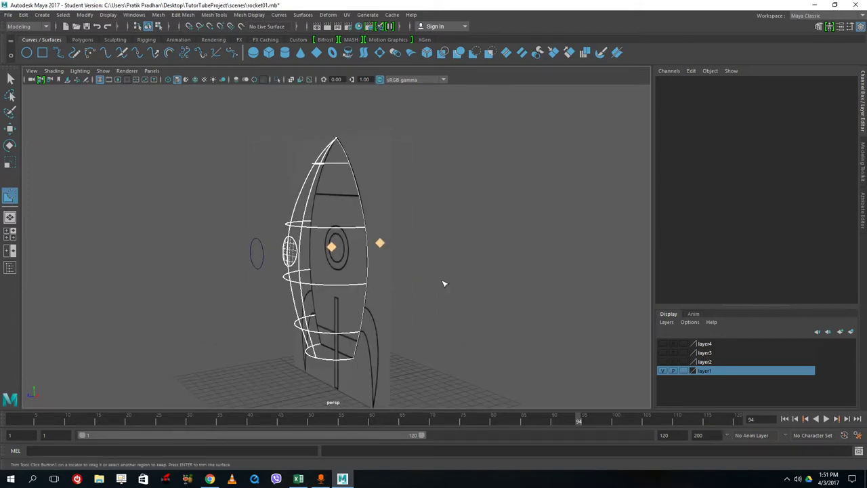
{"action": "key", "text": "Return"}
Step: Examine the trimmed window opening in the body and select the original window circle in front of it
{"action": "left_click_drag", "start_coordinate": [175, 269], "coordinate": [204, 274], "text": "alt"}
{"action": "key", "text": "q"}
{"action": "left_click", "coordinate": [225, 227]}
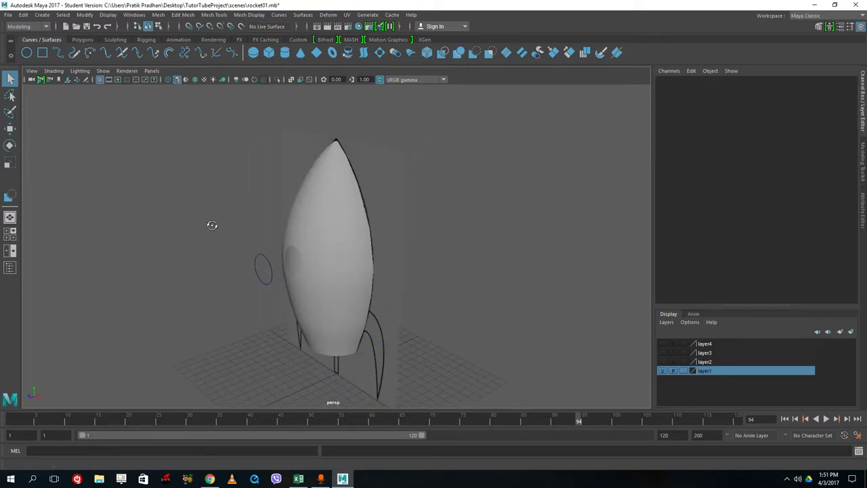
{"action": "left_click_drag", "start_coordinate": [211, 225], "coordinate": [223, 284], "text": "alt"}
{"action": "key", "text": "e"}
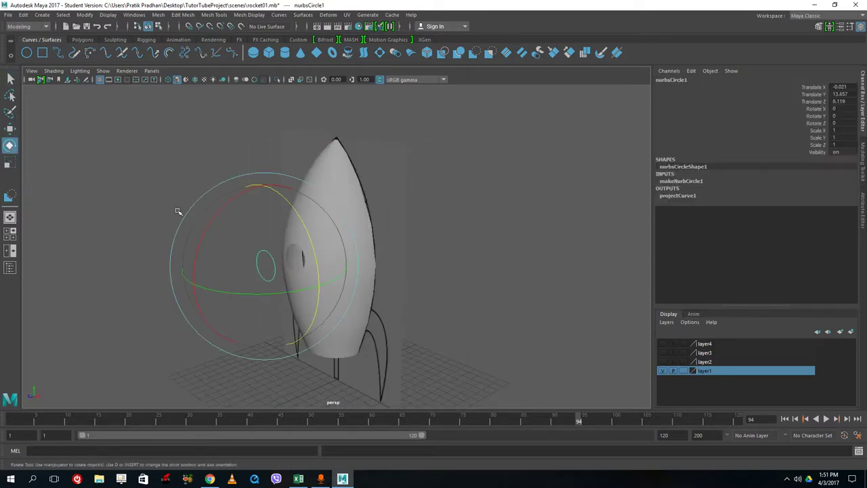
{"action": "key", "text": "w"}
{"action": "left_click_drag", "start_coordinate": [313, 284], "coordinate": [316, 286]}
Step: Select the trimmed body surface and the window circle and delete their construction history
{"action": "left_click", "coordinate": [210, 200]}
{"action": "left_click_drag", "start_coordinate": [210, 200], "coordinate": [296, 276], "text": "alt"}
{"action": "left_click", "coordinate": [42, 15]}
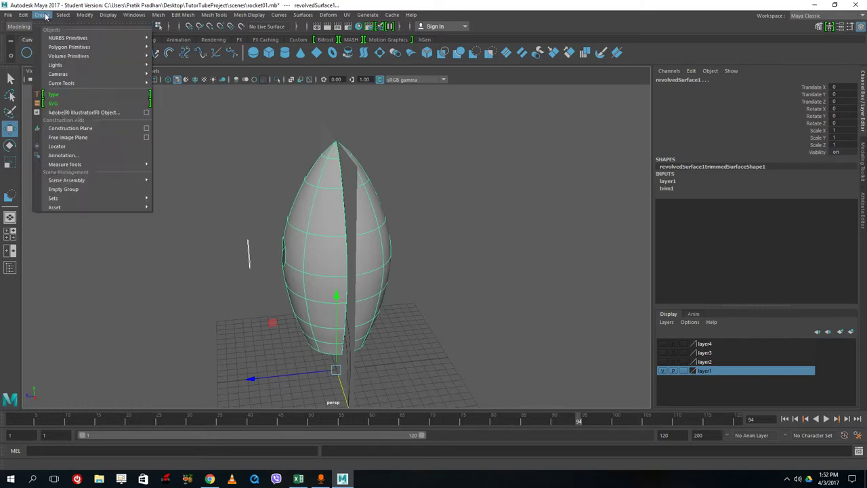
{"action": "mouse_move", "coordinate": [24, 15]}
{"action": "mouse_move", "coordinate": [79, 130]}
{"action": "left_click", "coordinate": [226, 147]}
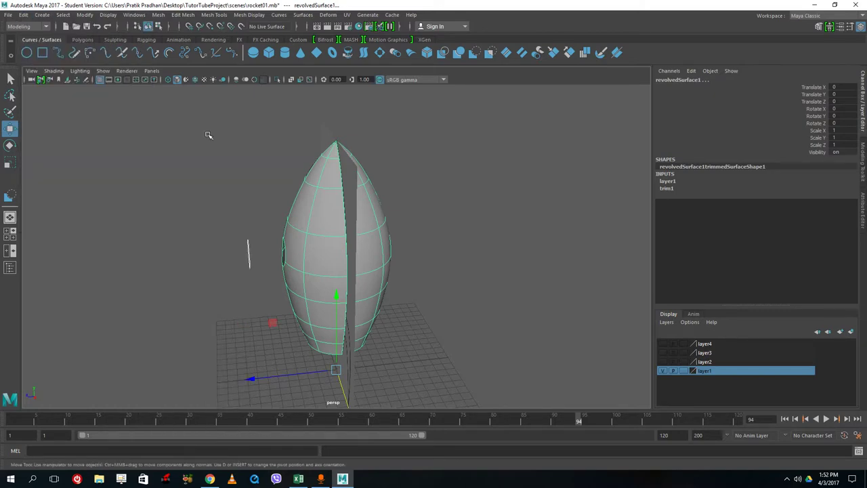
Step: Check the window circle against the trimmed body opening in the perspective and front views
{"action": "left_click", "coordinate": [196, 180]}
{"action": "left_click_drag", "start_coordinate": [196, 180], "coordinate": [219, 239], "text": "alt"}
{"action": "left_click_drag", "start_coordinate": [219, 240], "coordinate": [162, 400]}
{"action": "left_click", "coordinate": [339, 364]}
{"action": "scroll", "coordinate": [253, 232], "scroll_direction": "up", "scroll_amount": 3}
{"action": "left_click_drag", "start_coordinate": [271, 244], "coordinate": [311, 262], "text": "alt"}
{"action": "left_click", "coordinate": [232, 272]}
{"action": "left_click_drag", "start_coordinate": [341, 323], "coordinate": [288, 274], "text": "alt"}
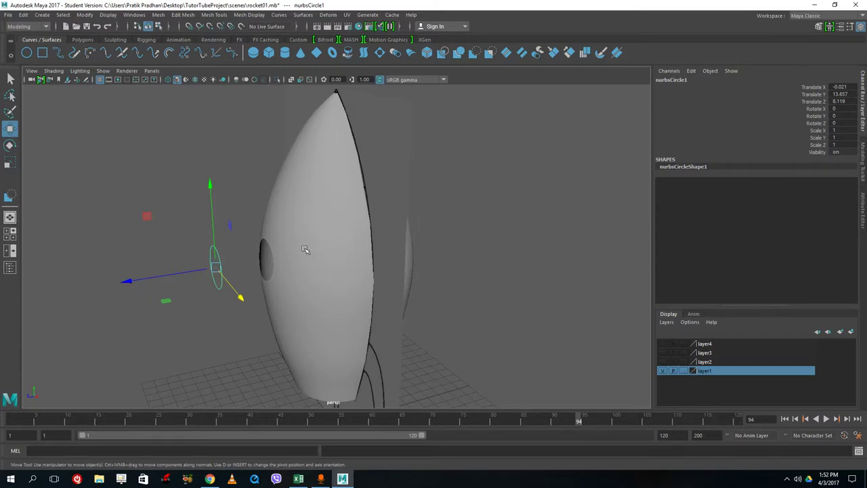
{"action": "key", "text": "space"}
{"action": "key", "text": "space"}
{"action": "key", "text": "space"}
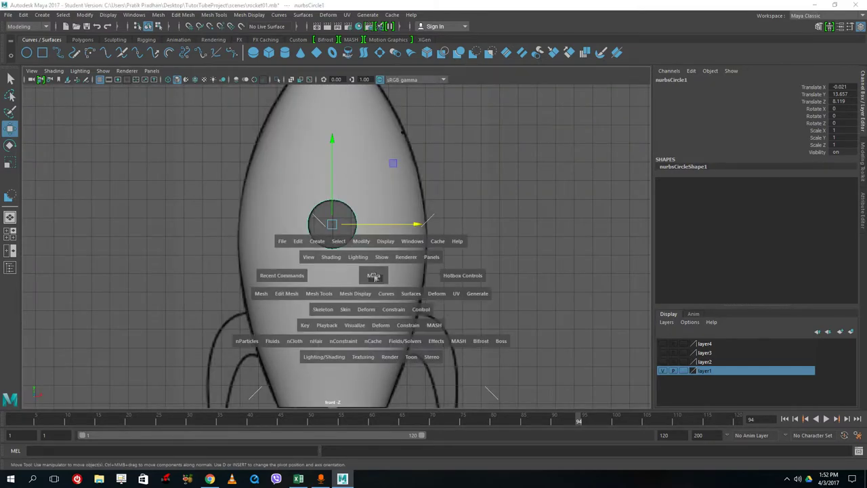
{"action": "key", "text": "space"}
{"action": "left_click", "coordinate": [359, 194]}
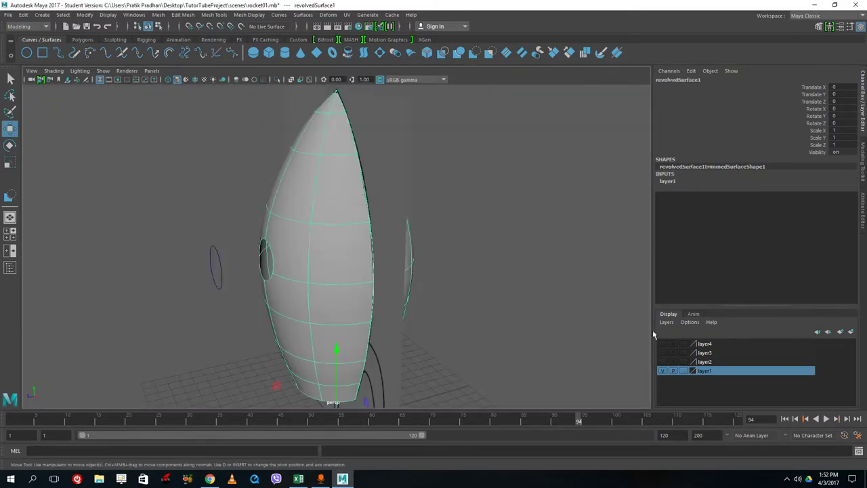
Step: Hide layer1 with the body surface and frame the window circle in the side view
{"action": "left_click", "coordinate": [663, 371]}
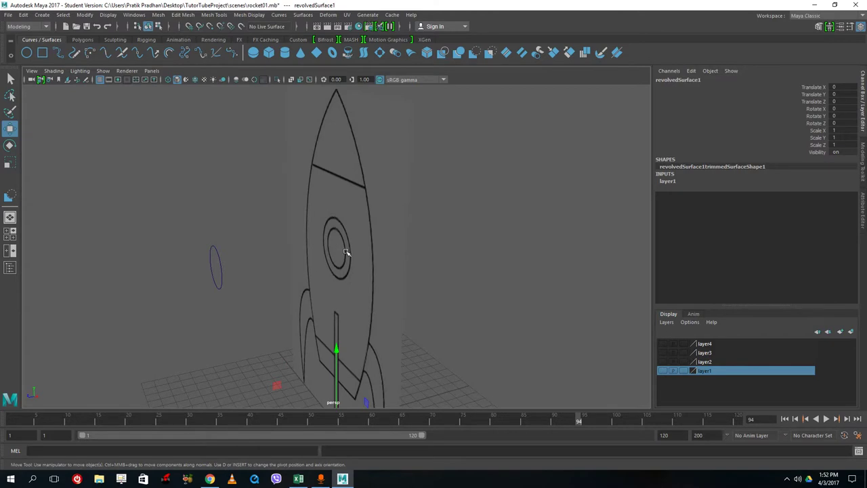
{"action": "left_click_drag", "start_coordinate": [346, 252], "coordinate": [384, 258], "text": "alt"}
{"action": "key", "text": "space"}
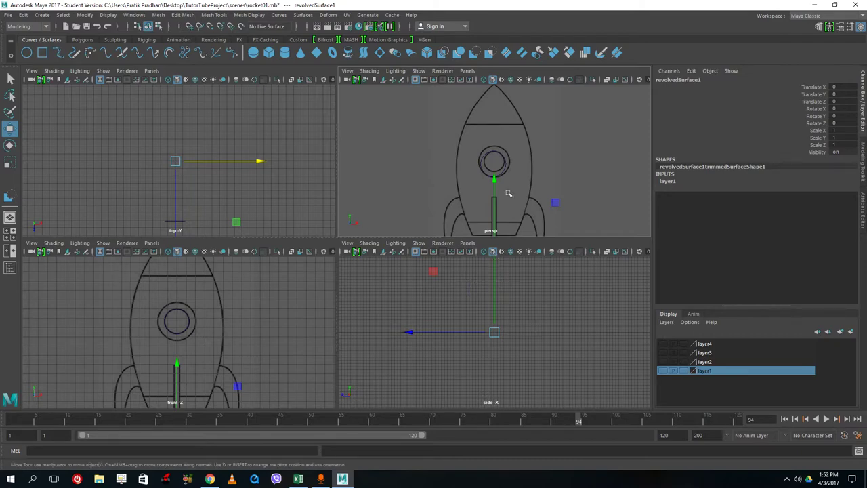
{"action": "key", "text": "space"}
{"action": "key", "text": "space"}
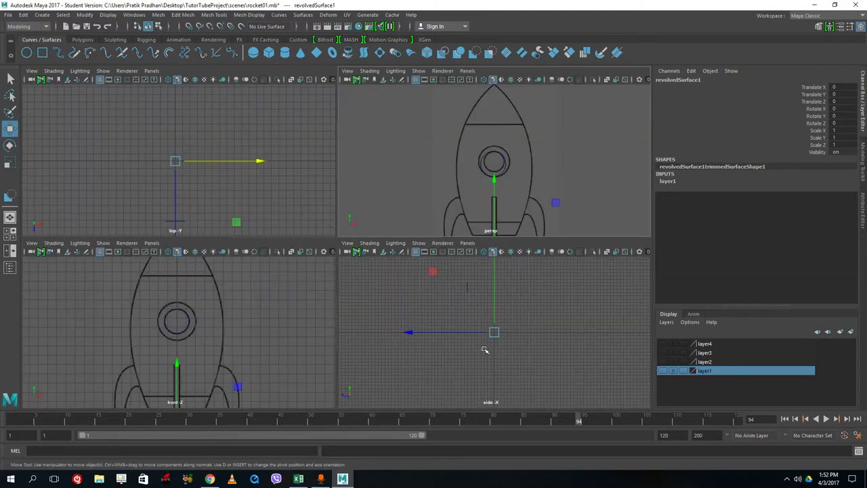
{"action": "key", "text": "space"}
{"action": "key", "text": "space"}
{"action": "key", "text": "space"}
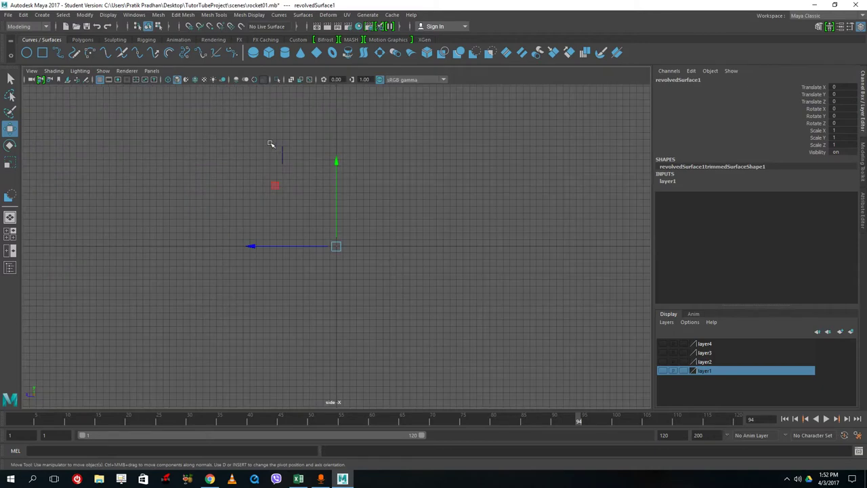
{"action": "key", "text": "f"}
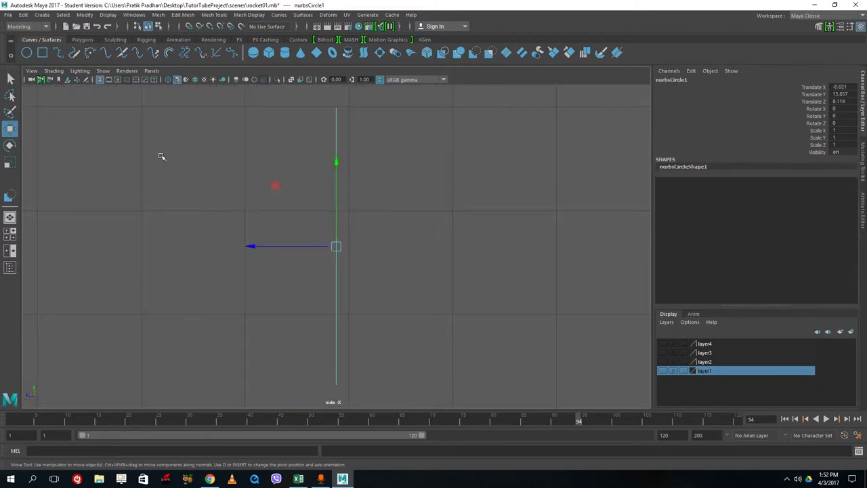
Step: Draw a small NURBS circle centred on the lower end of the window circle in the side view
{"action": "left_click", "coordinate": [27, 52]}
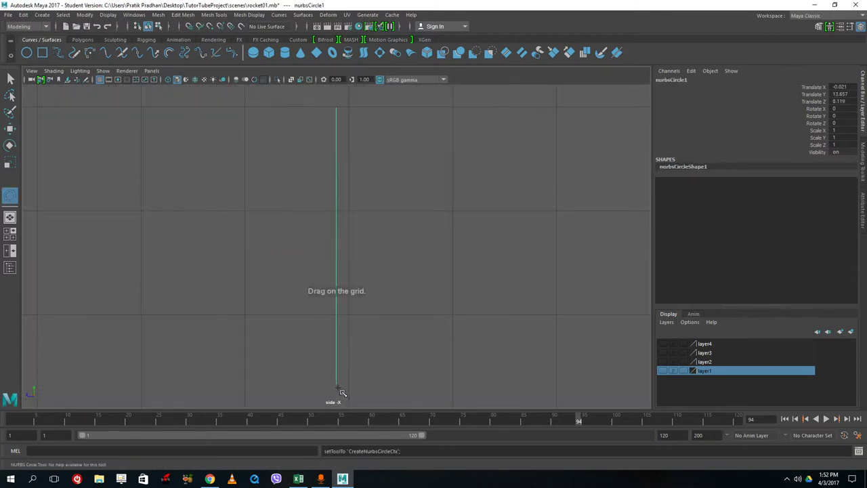
{"action": "left_click_drag", "start_coordinate": [339, 387], "coordinate": [354, 401]}
{"action": "key", "text": "q"}
{"action": "left_click_drag", "start_coordinate": [261, 271], "coordinate": [448, 427]}
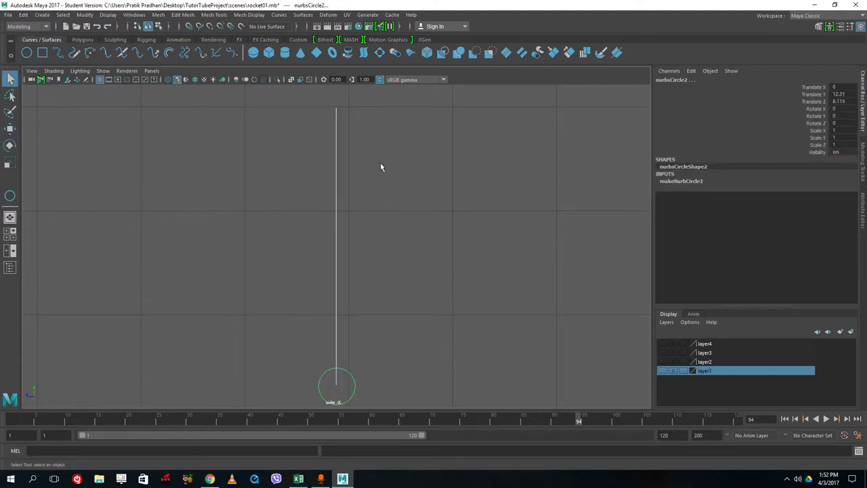
Step: Select the small profile circle, add the window circle as the path, and extrude them into a tube-shaped window ring
{"action": "key", "text": "space"}
{"action": "key", "text": "space"}
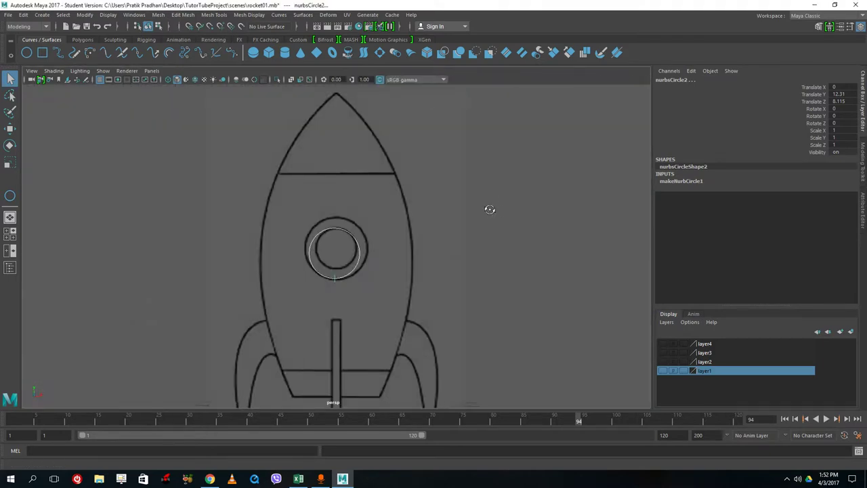
{"action": "left_click_drag", "start_coordinate": [490, 208], "coordinate": [426, 217], "text": "alt"}
{"action": "scroll", "coordinate": [203, 312], "scroll_direction": "up", "scroll_amount": 2}
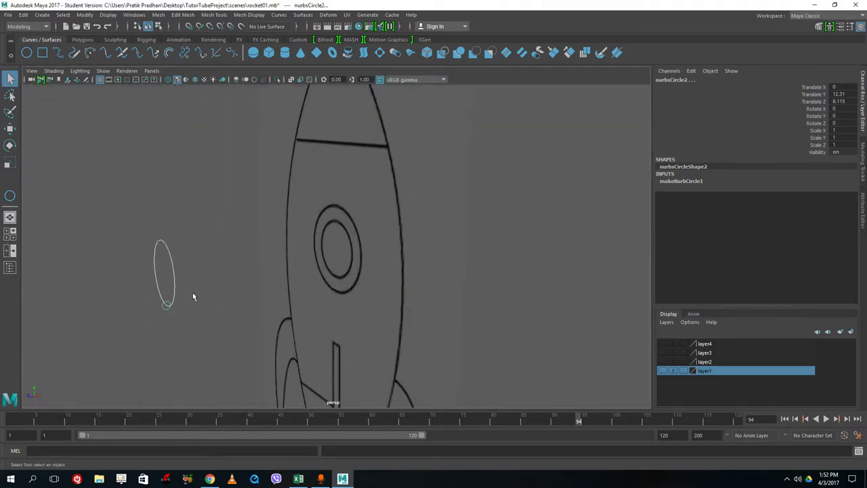
{"action": "left_click", "coordinate": [164, 325]}
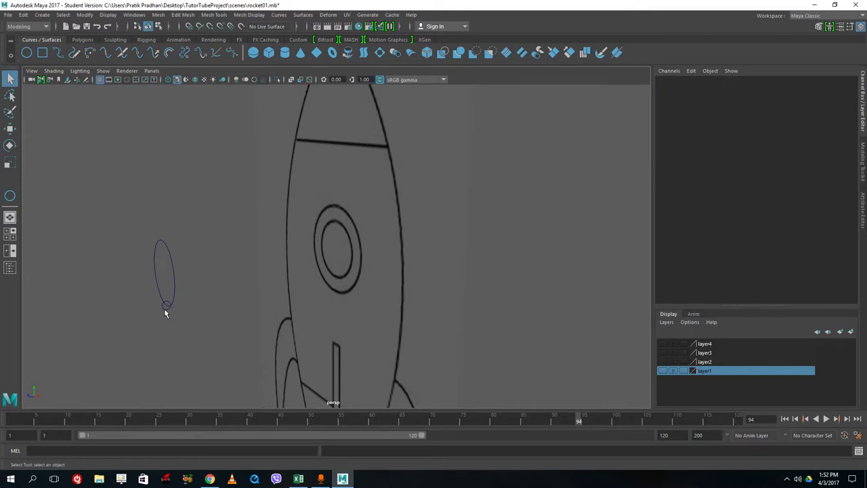
{"action": "left_click", "coordinate": [167, 306]}
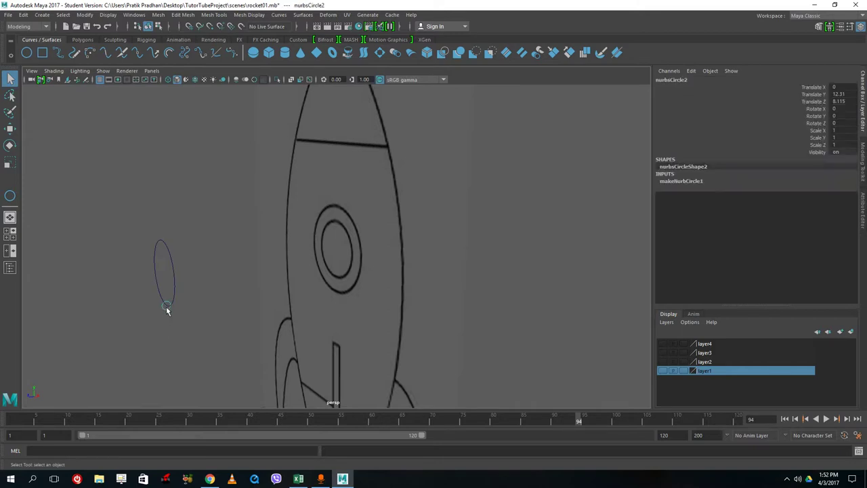
{"action": "left_click", "coordinate": [176, 272]}
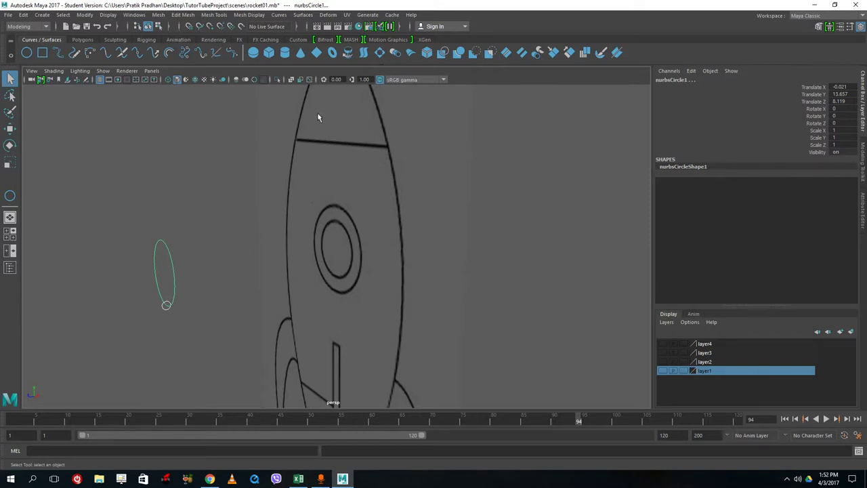
{"action": "left_click", "coordinate": [302, 14]}
{"action": "left_click", "coordinate": [315, 76]}
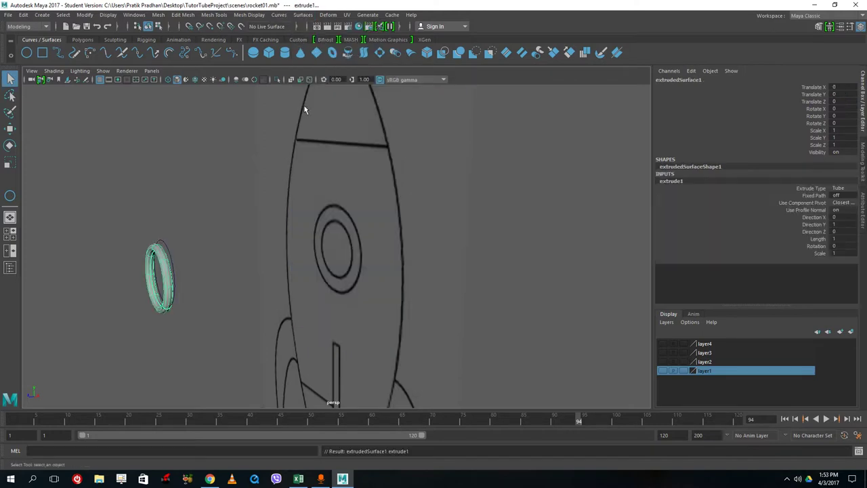
Step: Examine the extruded ring and its path circle up close in the perspective view
{"action": "left_click", "coordinate": [222, 257]}
{"action": "left_click", "coordinate": [170, 288]}
{"action": "scroll", "coordinate": [183, 314], "scroll_direction": "up", "scroll_amount": 3}
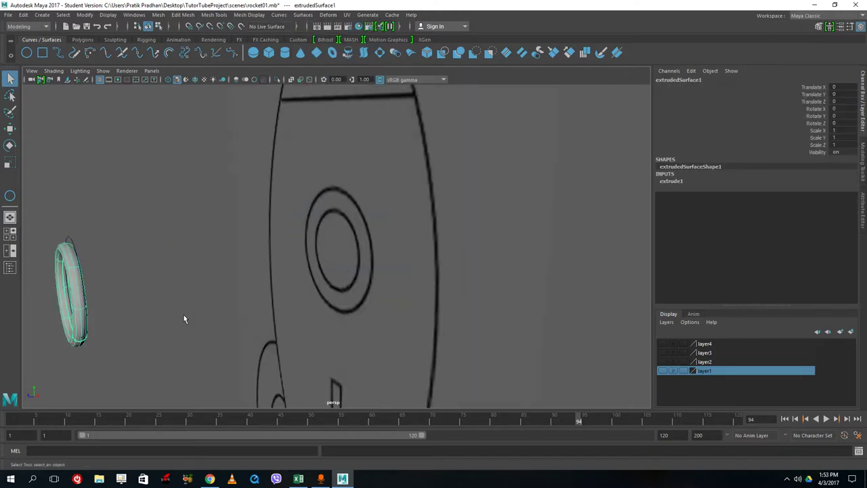
{"action": "middle_click_drag", "start_coordinate": [173, 262], "coordinate": [188, 305], "text": "alt"}
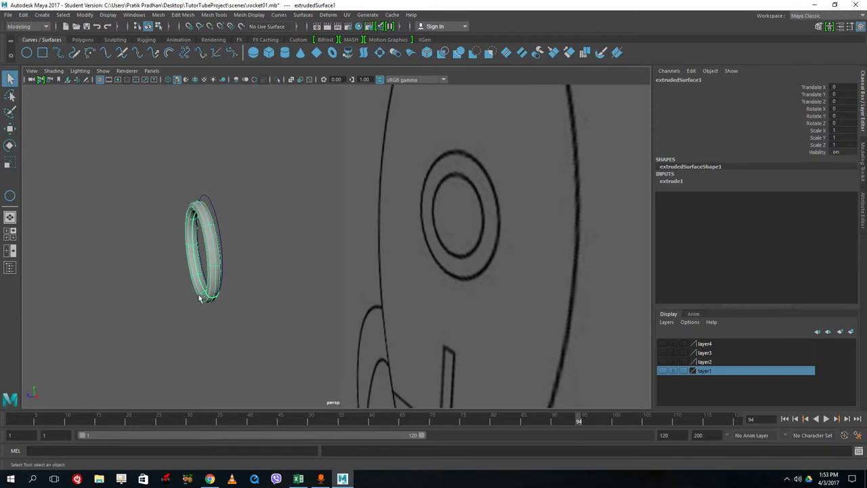
{"action": "left_click", "coordinate": [218, 227]}
{"action": "left_click_drag", "start_coordinate": [233, 235], "coordinate": [273, 241], "text": "alt"}
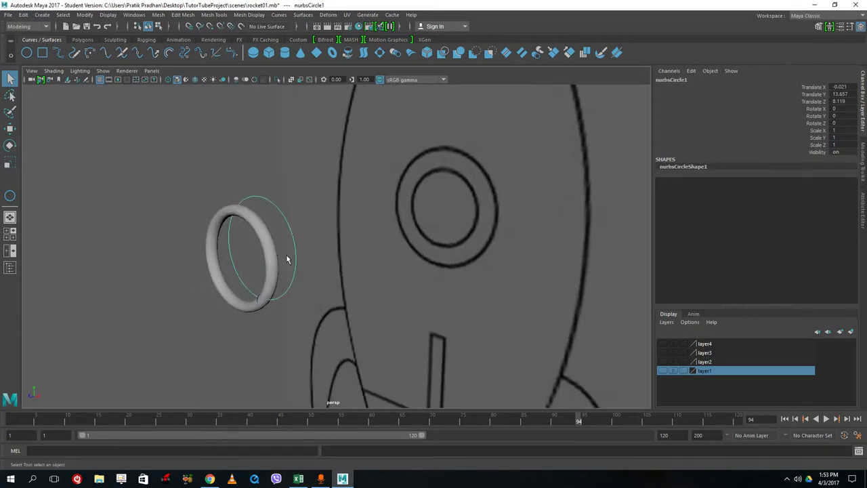
Step: Move one control vertex of the small profile circle to reshape the window ring's cross-section
{"action": "left_click", "coordinate": [245, 310]}
{"action": "left_click", "coordinate": [258, 306]}
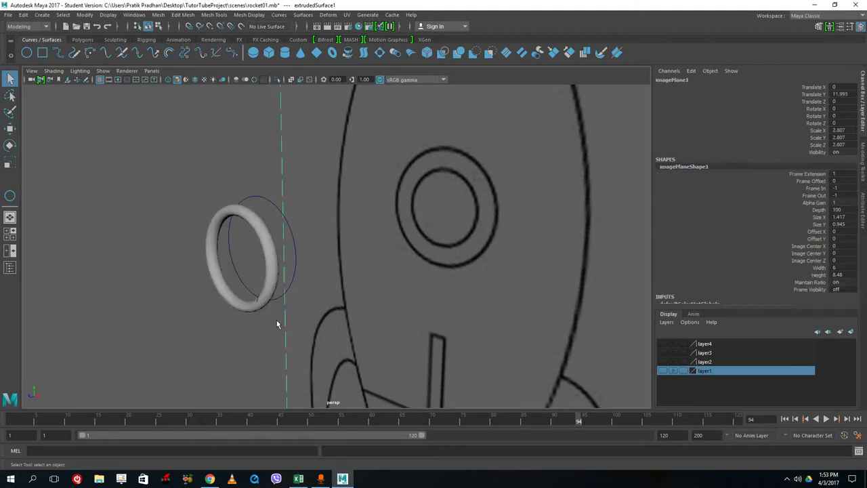
{"action": "right_click_drag", "start_coordinate": [258, 305], "coordinate": [253, 367], "text": "alt"}
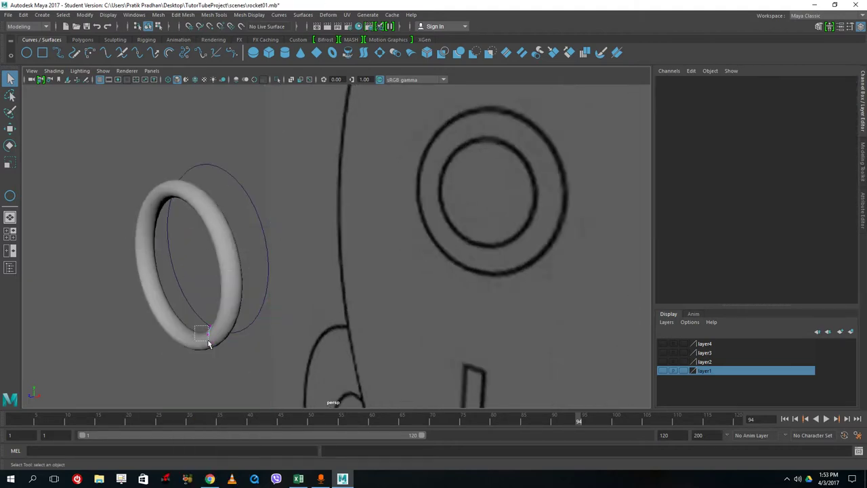
{"action": "left_click_drag", "start_coordinate": [208, 342], "coordinate": [209, 343]}
{"action": "key", "text": "w"}
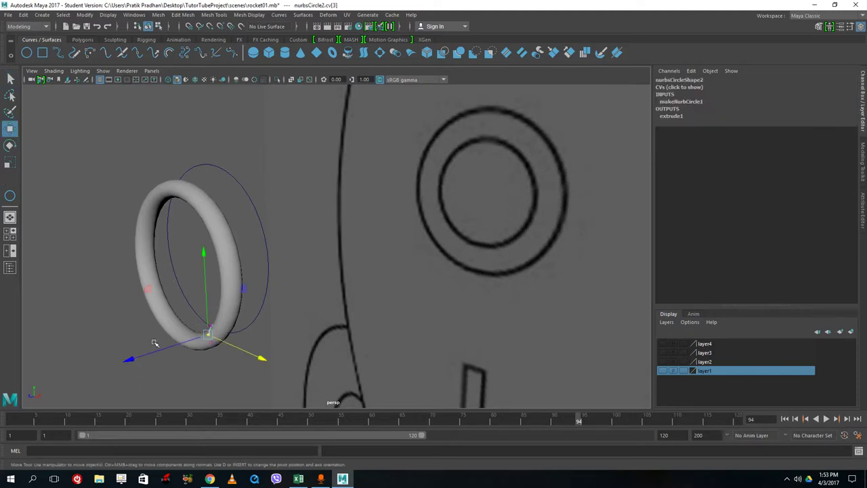
{"action": "left_click_drag", "start_coordinate": [155, 343], "coordinate": [162, 349]}
{"action": "right_click_drag", "start_coordinate": [267, 234], "coordinate": [305, 222]}
{"action": "left_click", "coordinate": [254, 180]}
Step: Show layer1 again and select the extruded window ring in front of the body opening
{"action": "left_click", "coordinate": [249, 208]}
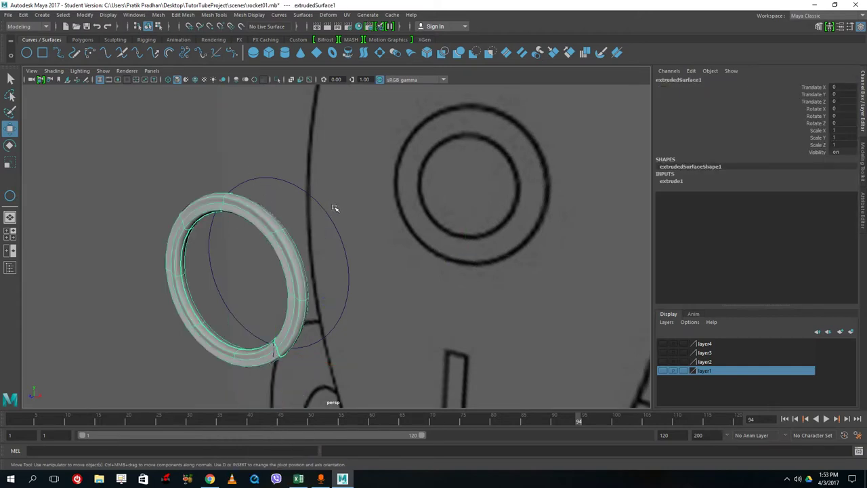
{"action": "scroll", "coordinate": [334, 208], "scroll_direction": "down", "scroll_amount": 3}
{"action": "left_click", "coordinate": [663, 372]}
{"action": "left_click_drag", "start_coordinate": [529, 364], "coordinate": [455, 359], "text": "alt"}
{"action": "left_click", "coordinate": [298, 325]}
{"action": "left_click_drag", "start_coordinate": [316, 326], "coordinate": [276, 323], "text": "alt"}
{"action": "left_click", "coordinate": [217, 250]}
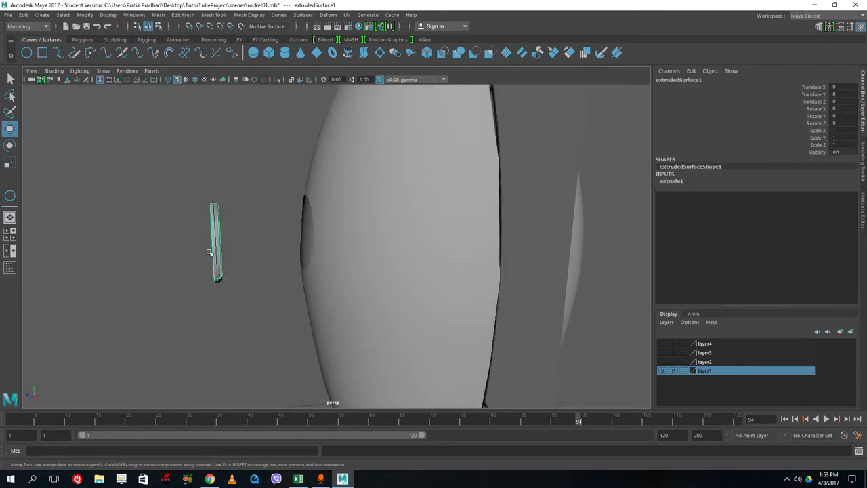
Step: Center the window ring's pivot and move the ring back against the body, to about -3.124 in Translate Z
{"action": "left_click_drag", "start_coordinate": [88, 158], "coordinate": [142, 164], "text": "alt"}
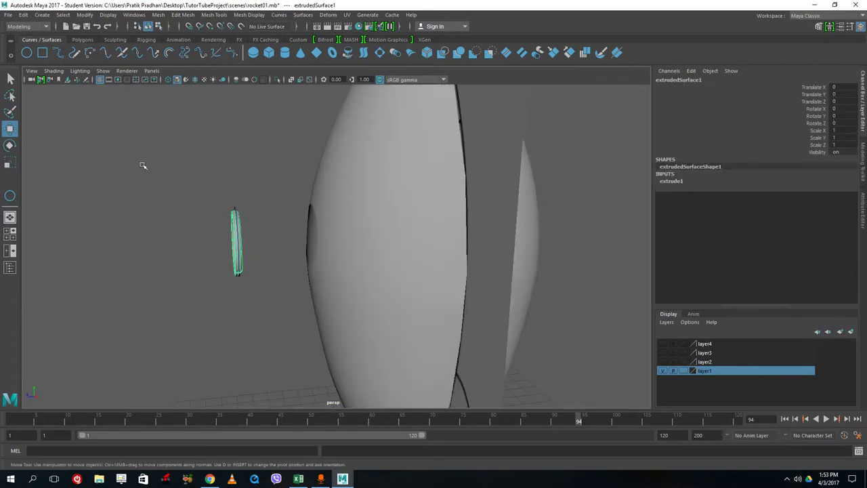
{"action": "left_click", "coordinate": [85, 15]}
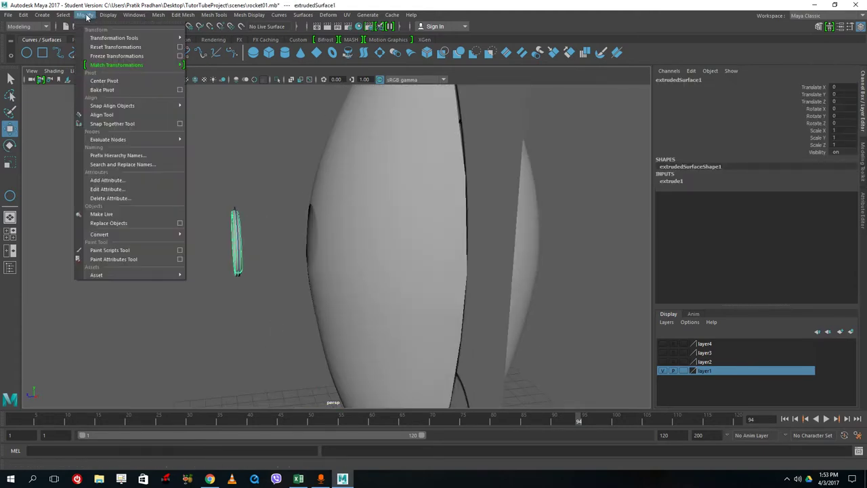
{"action": "left_click", "coordinate": [129, 80]}
{"action": "left_click_drag", "start_coordinate": [165, 250], "coordinate": [274, 138]}
Step: Align the window ring over the round body opening in the front view, at about Translate X 0.881 and Y 0.396
{"action": "left_click_drag", "start_coordinate": [285, 196], "coordinate": [528, 281], "text": "alt"}
{"action": "key", "text": "space"}
{"action": "key", "text": "space"}
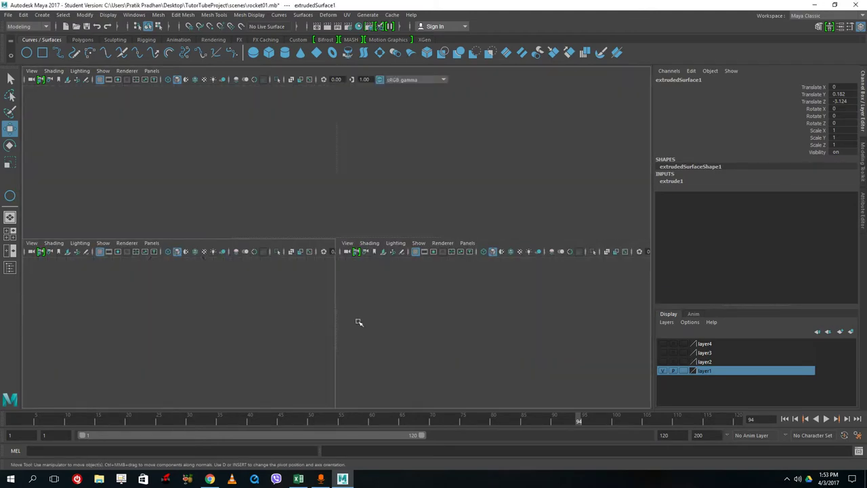
{"action": "key", "text": "f"}
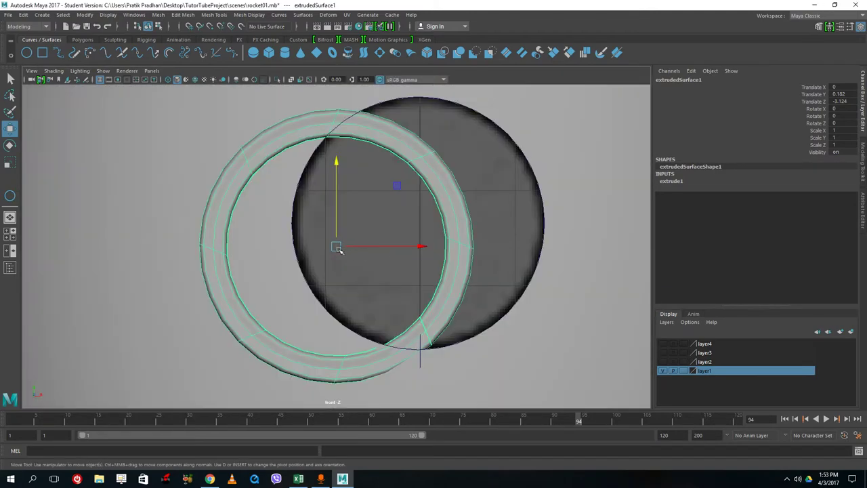
{"action": "left_click_drag", "start_coordinate": [336, 248], "coordinate": [419, 226]}
Step: Tilt the window ring about -2.1 degrees around X to follow the slope of the body
{"action": "key", "text": "space"}
{"action": "key", "text": "space"}
{"action": "left_click_drag", "start_coordinate": [573, 182], "coordinate": [441, 188], "text": "alt"}
{"action": "left_click", "coordinate": [11, 145]}
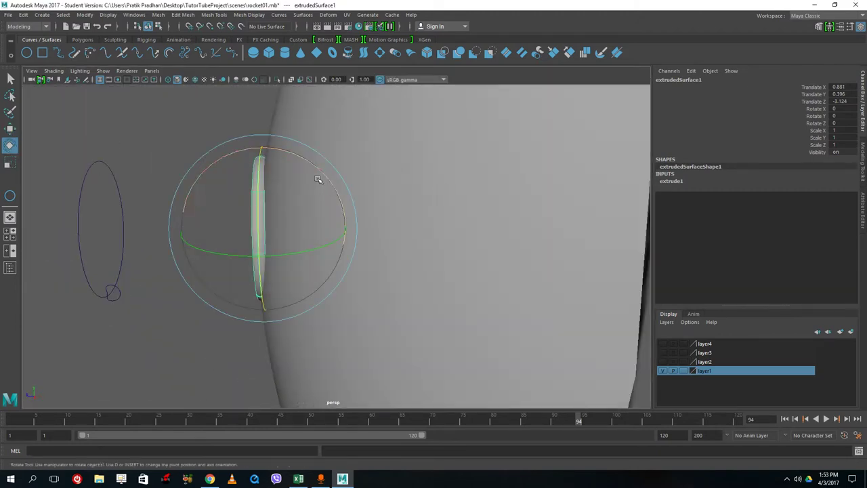
{"action": "left_click_drag", "start_coordinate": [319, 179], "coordinate": [324, 177]}
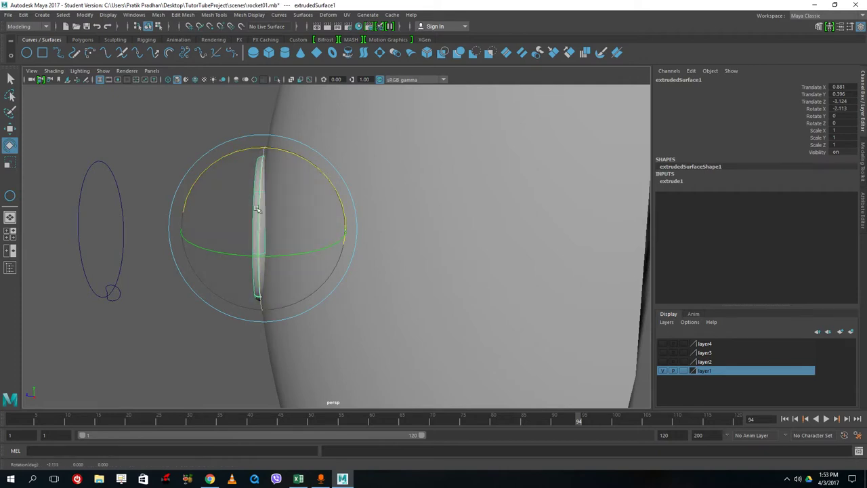
Step: Move the middle rows of the ring's control vertices along Z so the ring bends with the body's curve
{"action": "right_click_drag", "start_coordinate": [257, 204], "coordinate": [209, 205]}
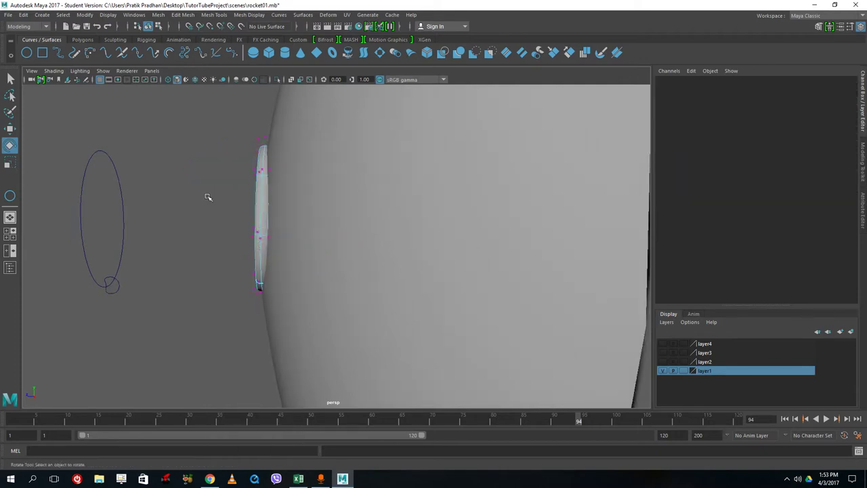
{"action": "left_click_drag", "start_coordinate": [208, 197], "coordinate": [302, 251]}
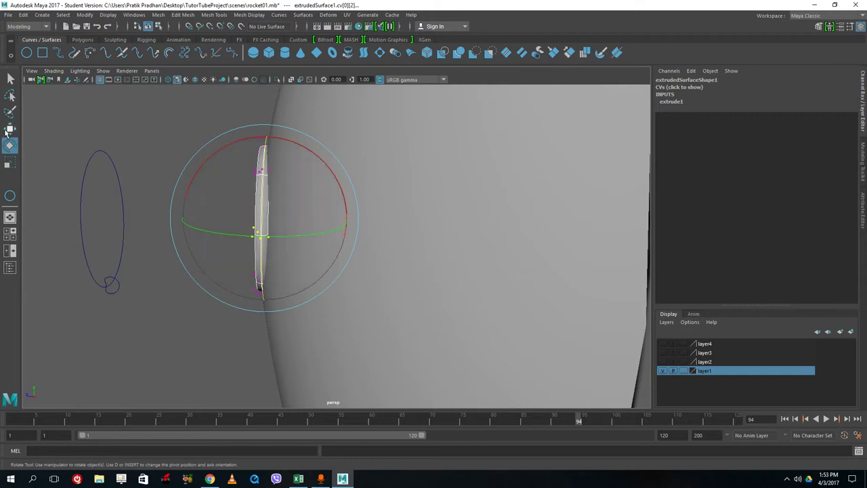
{"action": "left_click", "coordinate": [10, 129]}
{"action": "left_click_drag", "start_coordinate": [238, 221], "coordinate": [233, 221]}
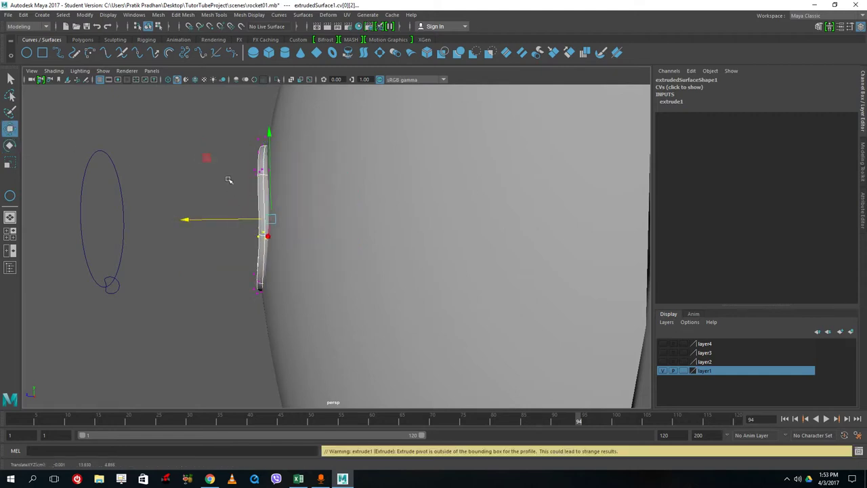
{"action": "left_click_drag", "start_coordinate": [225, 164], "coordinate": [282, 185]}
{"action": "left_click_drag", "start_coordinate": [215, 171], "coordinate": [221, 172]}
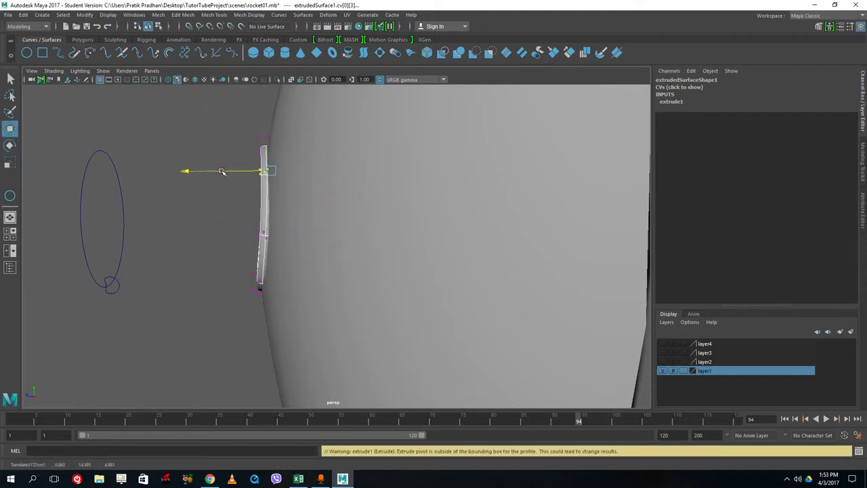
{"action": "left_click", "coordinate": [221, 254]}
Step: Return the window ring to object mode and save the scene
{"action": "left_click_drag", "start_coordinate": [221, 253], "coordinate": [266, 259], "text": "alt"}
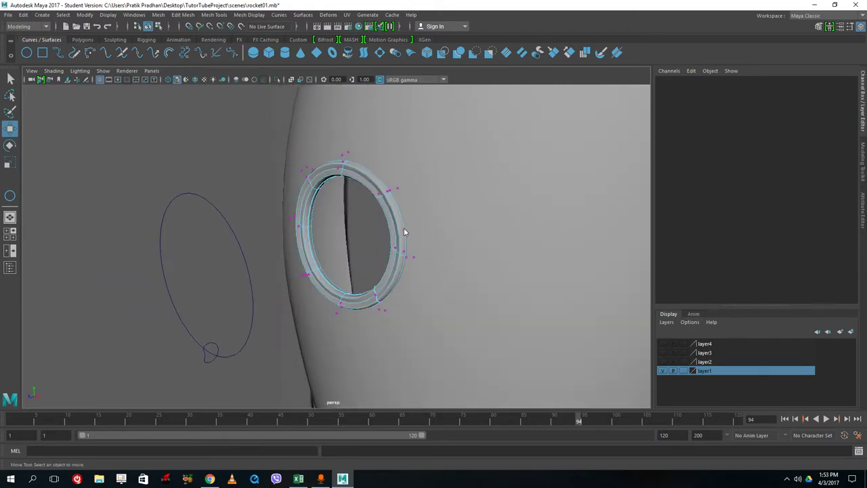
{"action": "right_click_drag", "start_coordinate": [405, 231], "coordinate": [450, 217]}
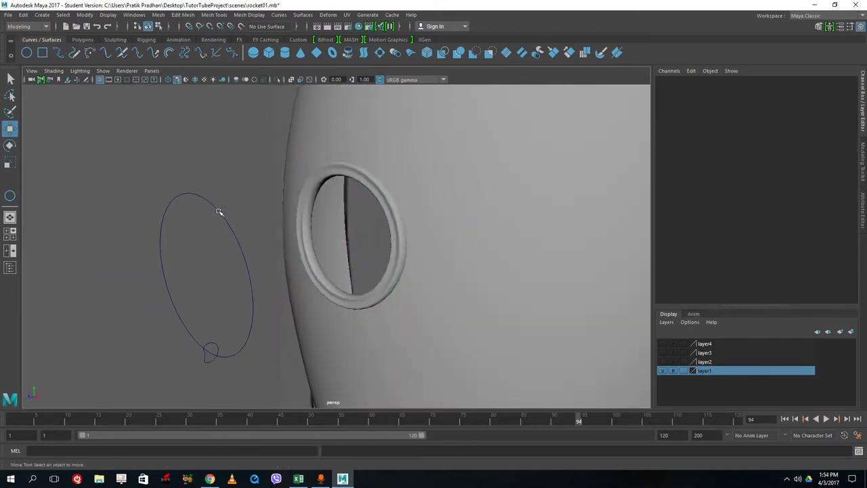
{"action": "key", "text": "q"}
{"action": "key", "text": "ctrl+s"}
{"action": "left_click", "coordinate": [407, 248]}
{"action": "key", "text": "w"}
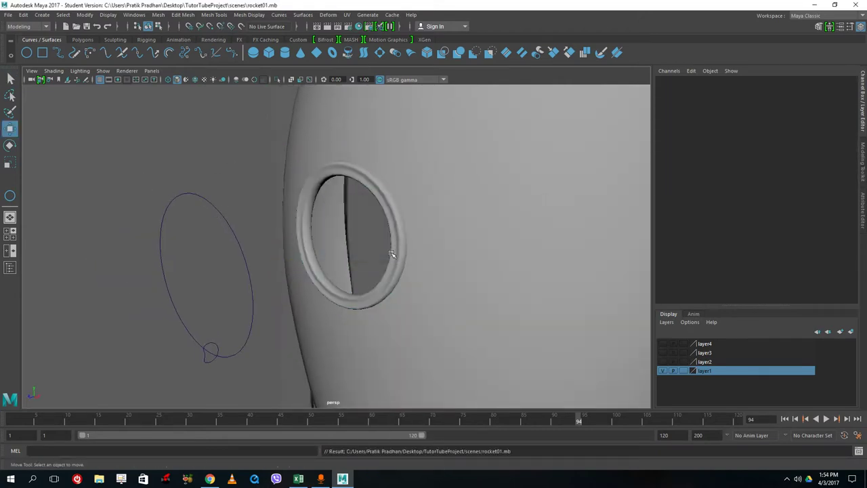
Step: Select the large window circle in front of the body and create a planar surface from it
{"action": "left_click_drag", "start_coordinate": [160, 178], "coordinate": [205, 238]}
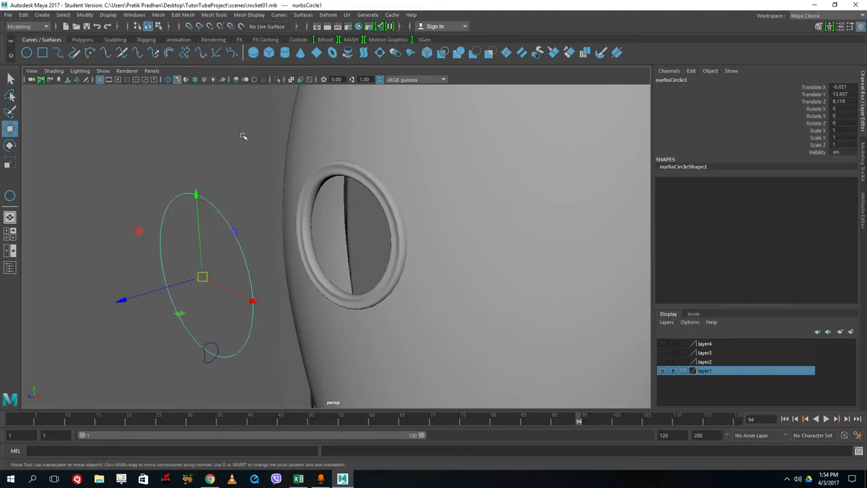
{"action": "left_click", "coordinate": [326, 15]}
{"action": "mouse_move", "coordinate": [309, 16]}
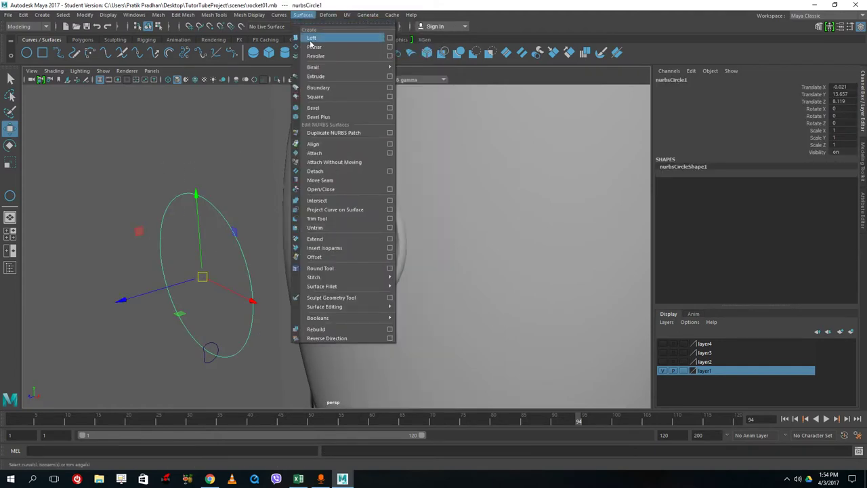
{"action": "left_click", "coordinate": [316, 47]}
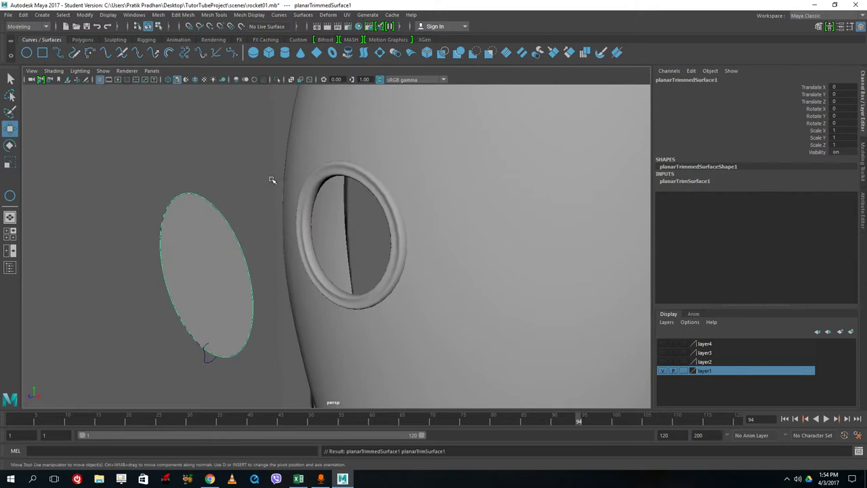
Step: Center the planar surface's pivot and move it into the window ring, to about -3.148 in Translate Z
{"action": "left_click_drag", "start_coordinate": [271, 178], "coordinate": [176, 193], "text": "alt"}
{"action": "left_click", "coordinate": [162, 203]}
{"action": "left_click", "coordinate": [110, 222]}
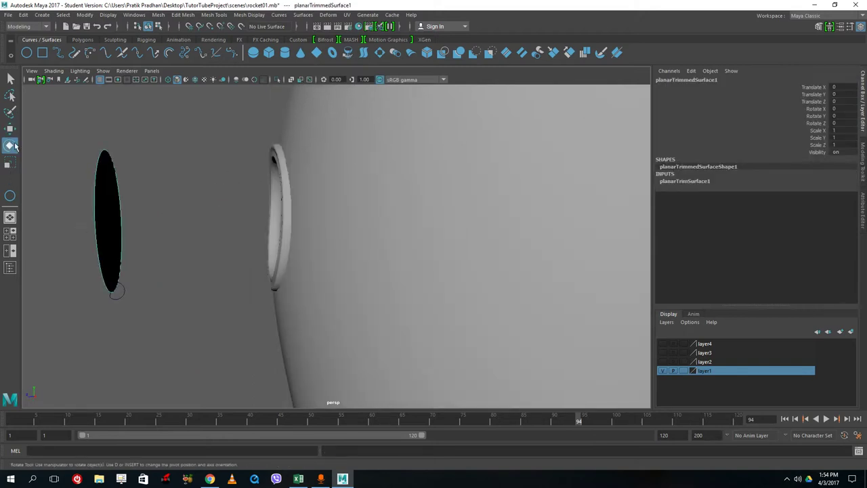
{"action": "scroll", "coordinate": [152, 221], "scroll_direction": "down", "scroll_amount": 3}
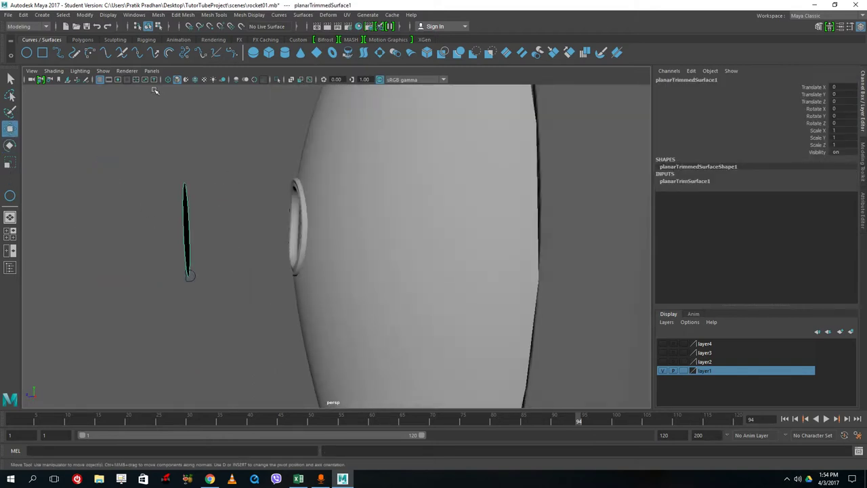
{"action": "left_click", "coordinate": [42, 14]}
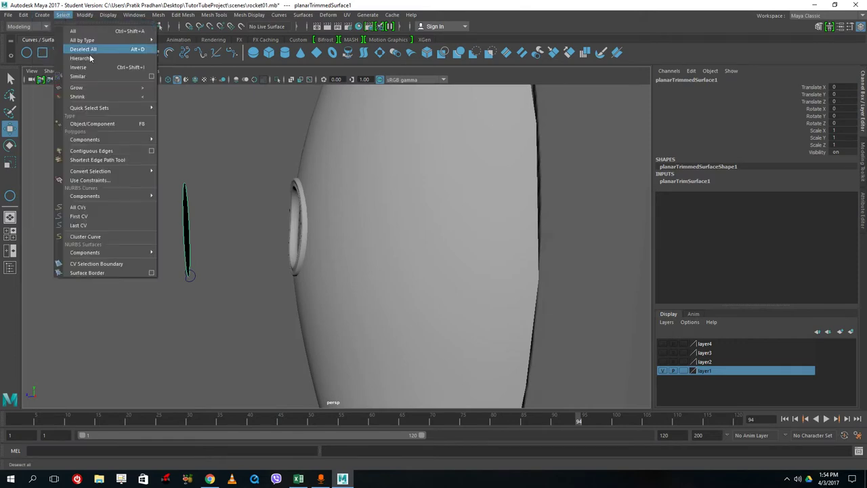
{"action": "mouse_move", "coordinate": [86, 17]}
{"action": "left_click", "coordinate": [105, 84]}
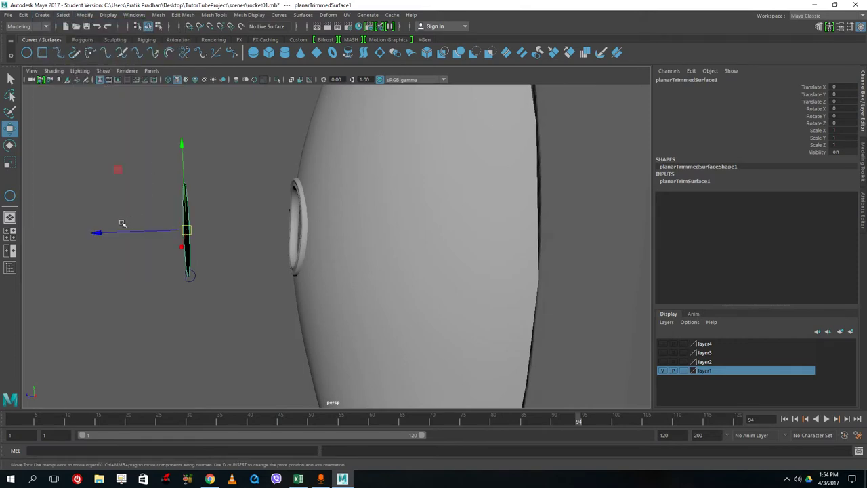
{"action": "left_click_drag", "start_coordinate": [122, 224], "coordinate": [236, 246]}
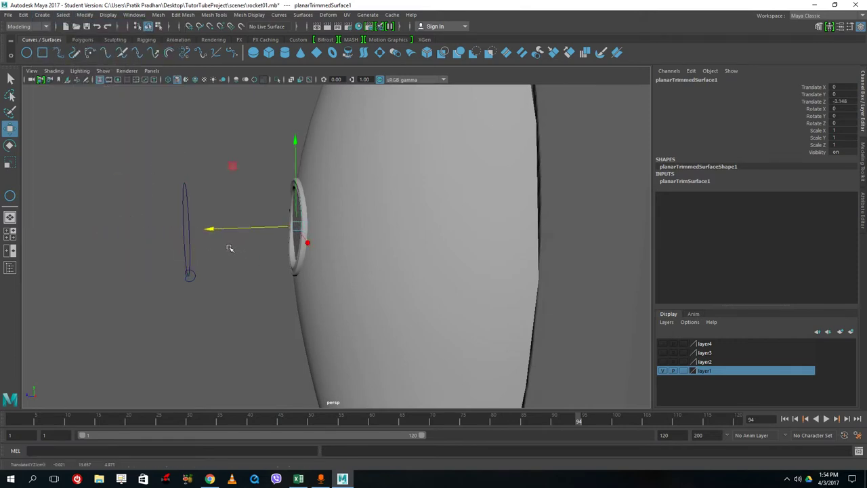
Step: Show the window pane's control vertices and move the lower row outward along Z to meet the ring
{"action": "key", "text": "f"}
{"action": "left_click_drag", "start_coordinate": [430, 313], "coordinate": [379, 274], "text": "alt"}
{"action": "right_click_drag", "start_coordinate": [370, 237], "coordinate": [317, 253]}
{"action": "left_click_drag", "start_coordinate": [317, 253], "coordinate": [313, 280], "text": "alt"}
{"action": "left_click_drag", "start_coordinate": [293, 319], "coordinate": [402, 401]}
{"action": "left_click_drag", "start_coordinate": [332, 333], "coordinate": [434, 402], "text": "alt"}
{"action": "left_click", "coordinate": [232, 325]}
{"action": "left_click_drag", "start_coordinate": [283, 352], "coordinate": [269, 354]}
Step: Move the pane's middle and upper control vertices slightly along Z to fit the pane inside the curved ring
{"action": "left_click_drag", "start_coordinate": [344, 304], "coordinate": [282, 210], "text": "alt"}
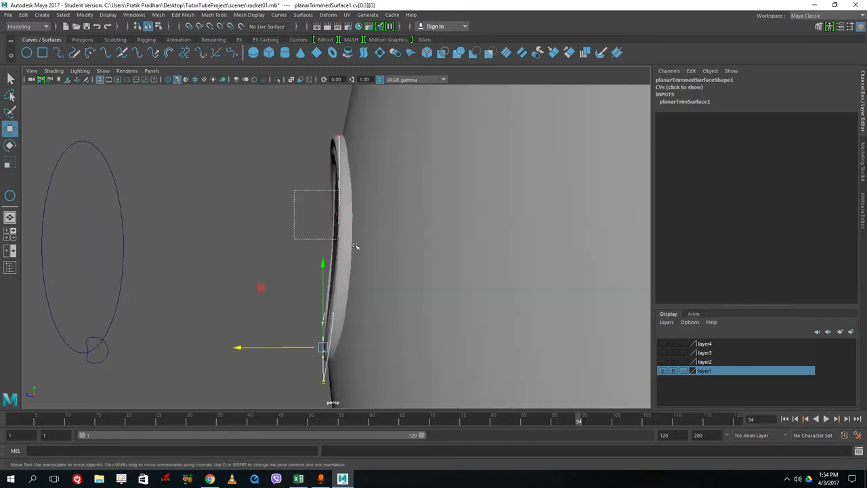
{"action": "left_click_drag", "start_coordinate": [355, 246], "coordinate": [356, 247]}
{"action": "left_click", "coordinate": [290, 208]}
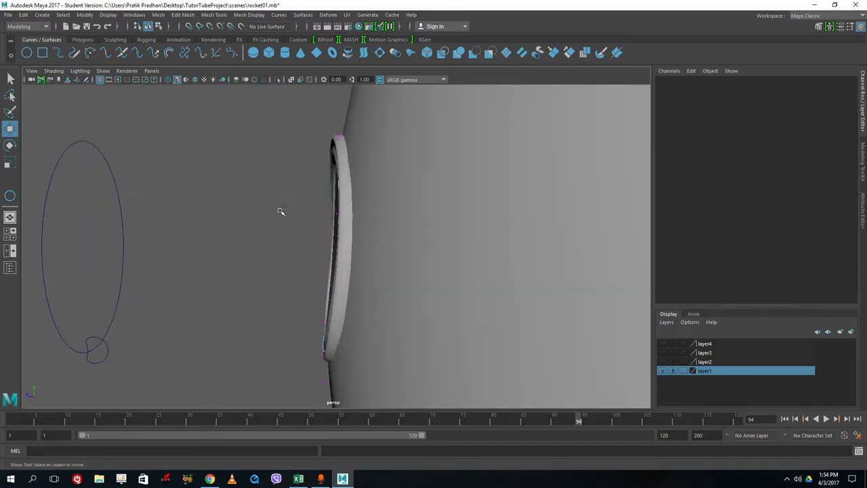
{"action": "key", "text": "ctrl+z"}
{"action": "left_click_drag", "start_coordinate": [285, 212], "coordinate": [290, 212]}
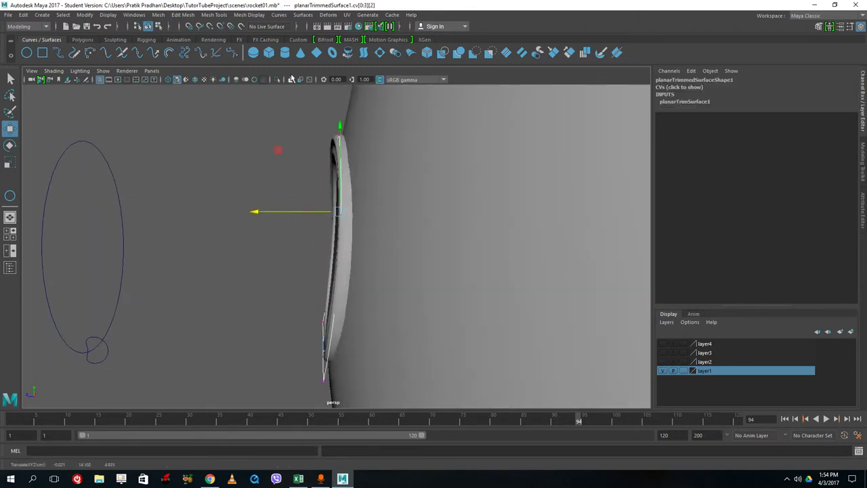
{"action": "left_click_drag", "start_coordinate": [273, 113], "coordinate": [387, 162]}
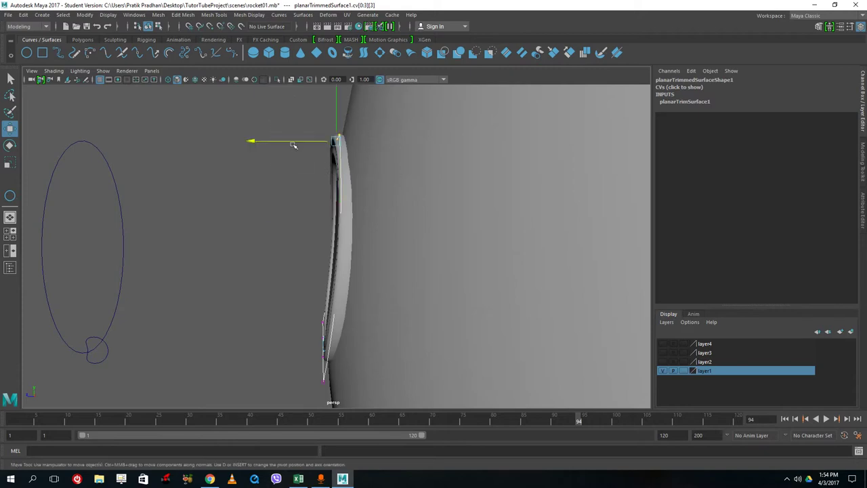
{"action": "left_click_drag", "start_coordinate": [293, 143], "coordinate": [292, 143]}
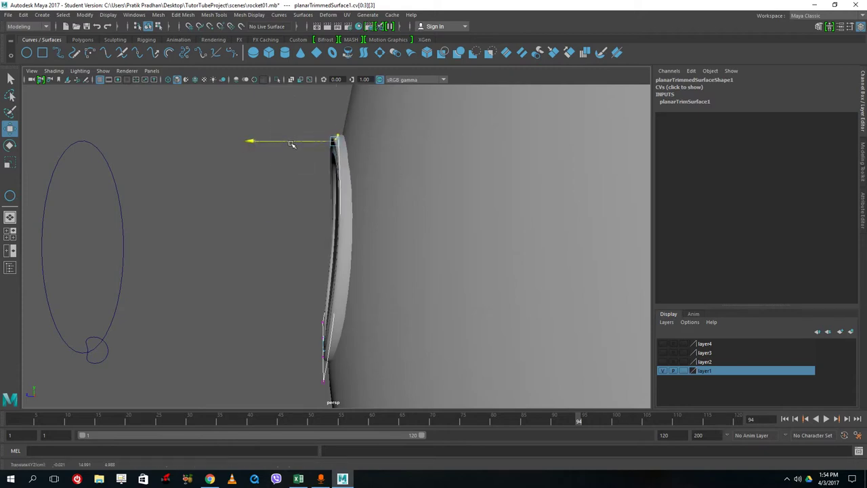
Step: Return the pane to object mode and delete the two leftover construction circles in front of the body
{"action": "left_click_drag", "start_coordinate": [288, 214], "coordinate": [339, 230], "text": "alt"}
{"action": "scroll", "coordinate": [383, 219], "scroll_direction": "down", "scroll_amount": 8}
{"action": "left_click", "coordinate": [346, 263]}
{"action": "right_click_drag", "start_coordinate": [348, 237], "coordinate": [402, 222]}
{"action": "left_click", "coordinate": [264, 236]}
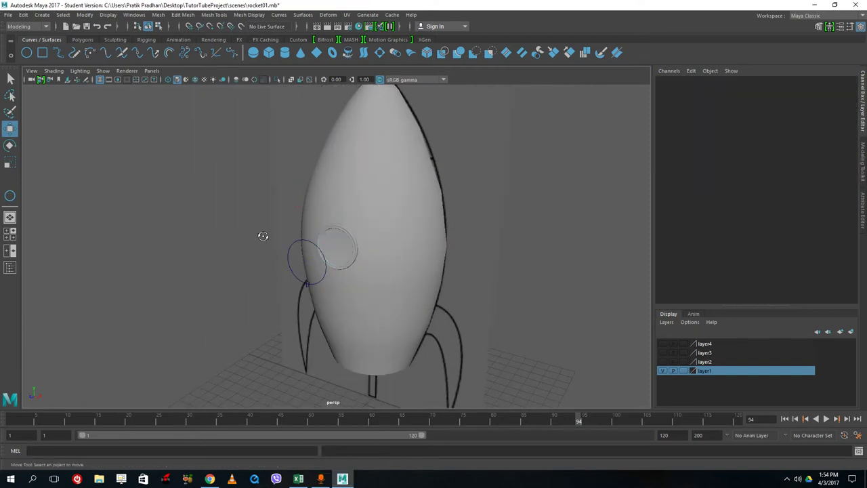
{"action": "left_click_drag", "start_coordinate": [262, 236], "coordinate": [303, 289], "text": "alt"}
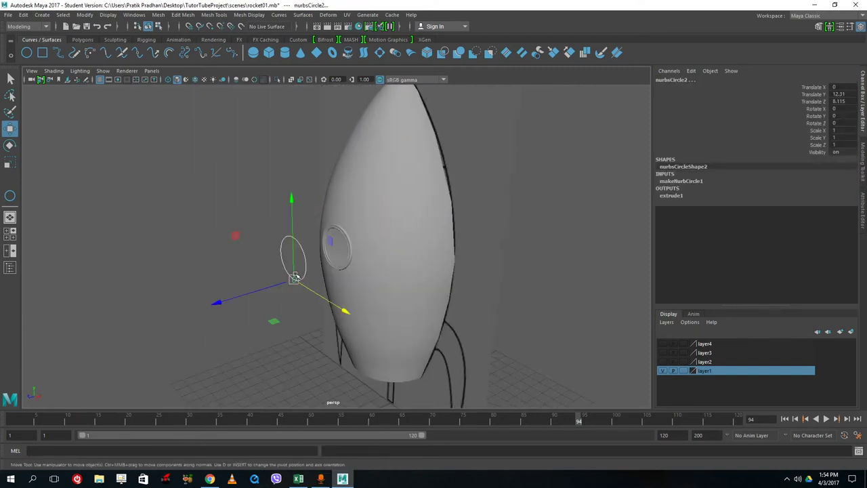
{"action": "key", "text": "Delete"}
Step: Show layer2, layer3 and layer4 again and save the scene, accepting the student version notice
{"action": "scroll", "coordinate": [296, 274], "scroll_direction": "down", "scroll_amount": 3}
{"action": "left_click", "coordinate": [663, 362]}
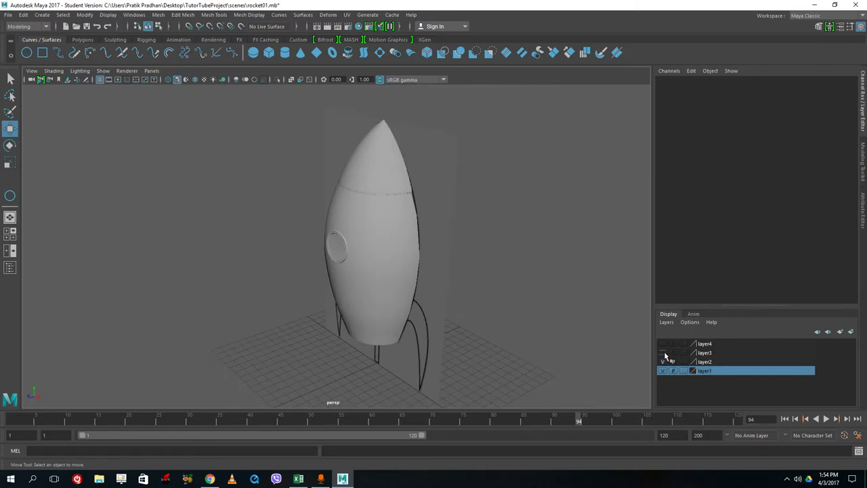
{"action": "left_click", "coordinate": [664, 344]}
{"action": "left_click_drag", "start_coordinate": [426, 304], "coordinate": [478, 308], "text": "alt"}
{"action": "key", "text": "ctrl+s"}
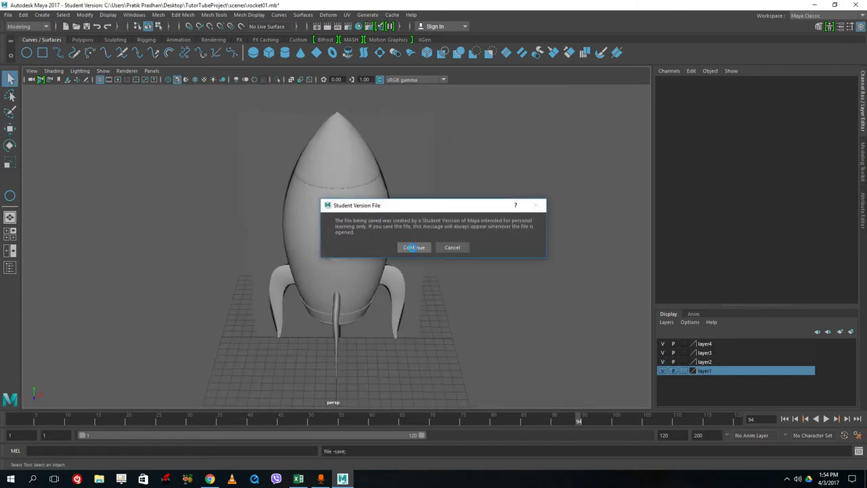
{"action": "left_click", "coordinate": [412, 247]}
Step: Select the reference image plane behind the rocket and delete it
{"action": "left_click_drag", "start_coordinate": [476, 226], "coordinate": [453, 275], "text": "alt"}
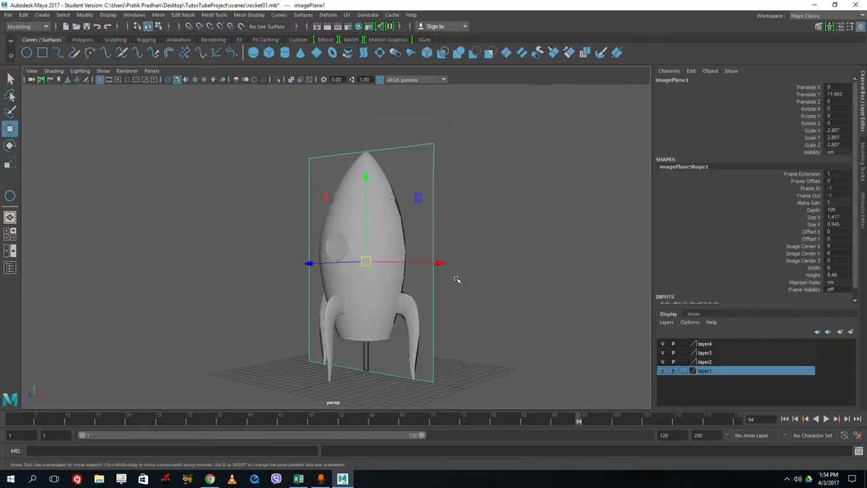
{"action": "left_click", "coordinate": [469, 227]}
{"action": "left_click_drag", "start_coordinate": [458, 211], "coordinate": [406, 258]}
{"action": "left_click", "coordinate": [466, 257]}
{"action": "left_click_drag", "start_coordinate": [466, 265], "coordinate": [447, 255]}
{"action": "key", "text": "Delete"}
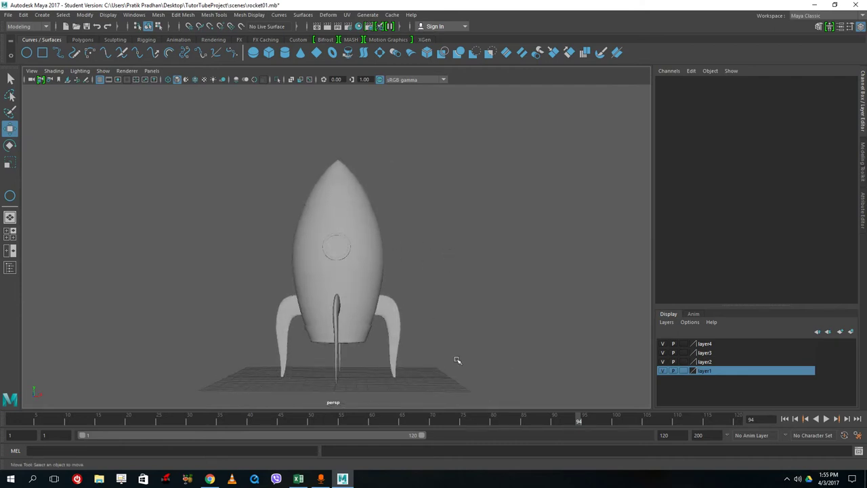
Step: Select all four fins around the rocket and assign them a new Blinn material
{"action": "left_click_drag", "start_coordinate": [438, 351], "coordinate": [450, 363], "text": "alt"}
{"action": "left_click", "coordinate": [357, 275]}
{"action": "key", "text": "f"}
{"action": "scroll", "coordinate": [466, 282], "scroll_direction": "down", "scroll_amount": 2}
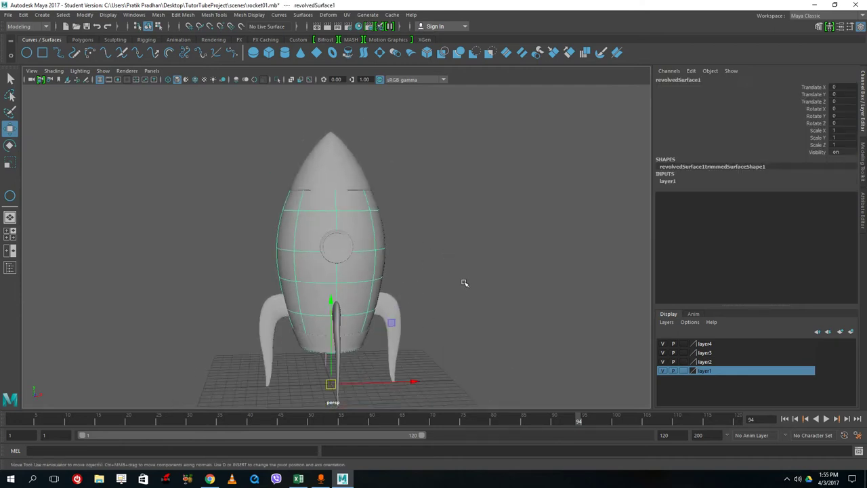
{"action": "left_click_drag", "start_coordinate": [464, 283], "coordinate": [416, 288], "text": "alt"}
{"action": "left_click", "coordinate": [330, 355]}
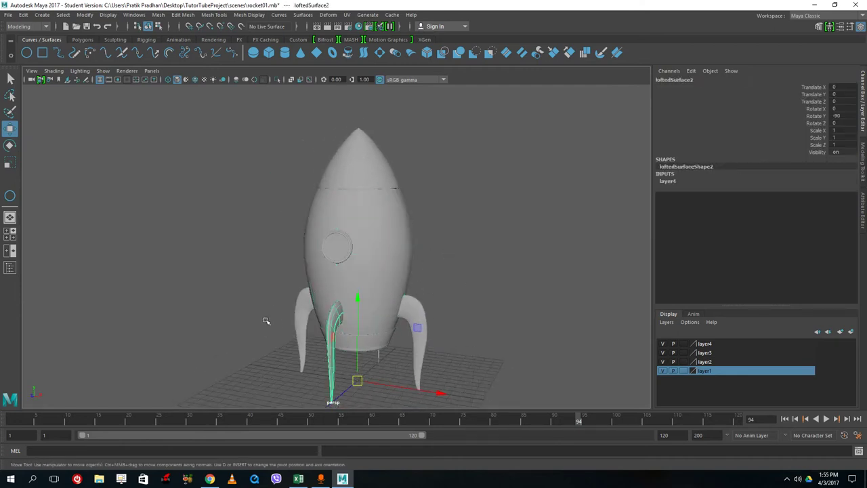
{"action": "left_click", "coordinate": [298, 330]}
{"action": "left_click", "coordinate": [423, 314], "text": "shift"}
{"action": "left_click_drag", "start_coordinate": [569, 328], "coordinate": [508, 335], "text": "alt"}
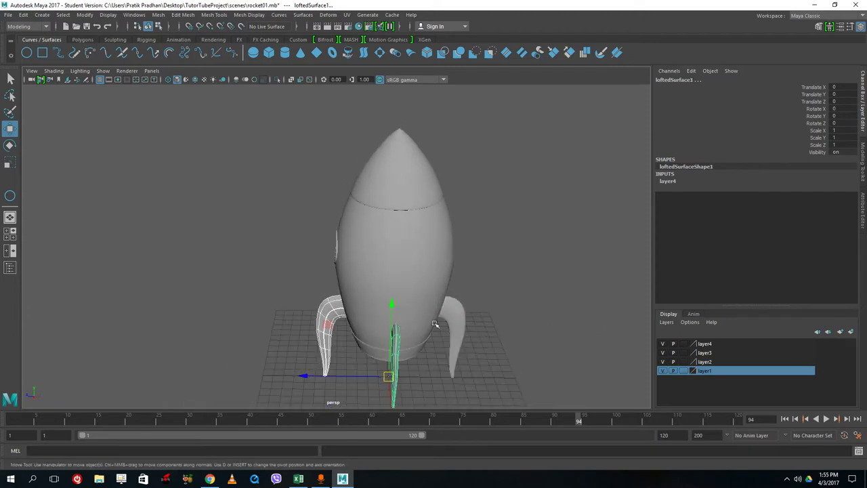
{"action": "left_click", "coordinate": [452, 327], "text": "shift"}
{"action": "left_click_drag", "start_coordinate": [352, 345], "coordinate": [421, 349], "text": "alt"}
{"action": "right_click_drag", "start_coordinate": [330, 352], "coordinate": [332, 449]}
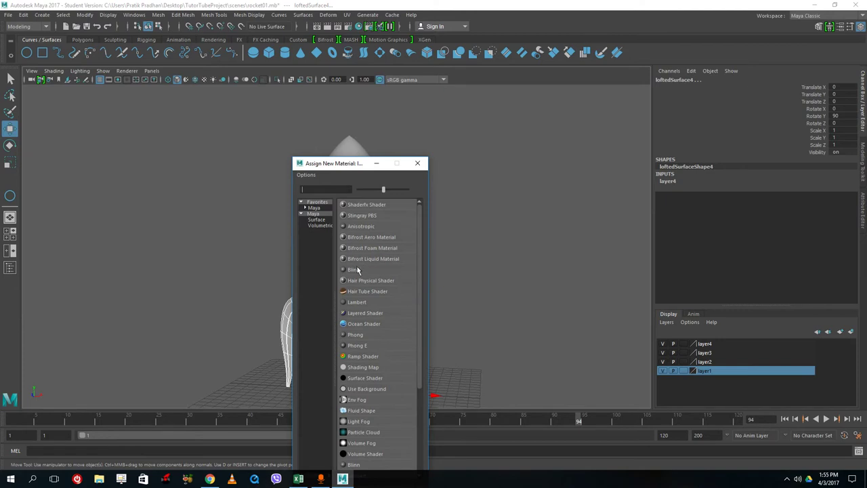
{"action": "left_click", "coordinate": [357, 270]}
Step: Give the fins' Blinn material a white specular color, reflectivity 1.000 and a bright red base color
{"action": "left_click", "coordinate": [800, 87]}
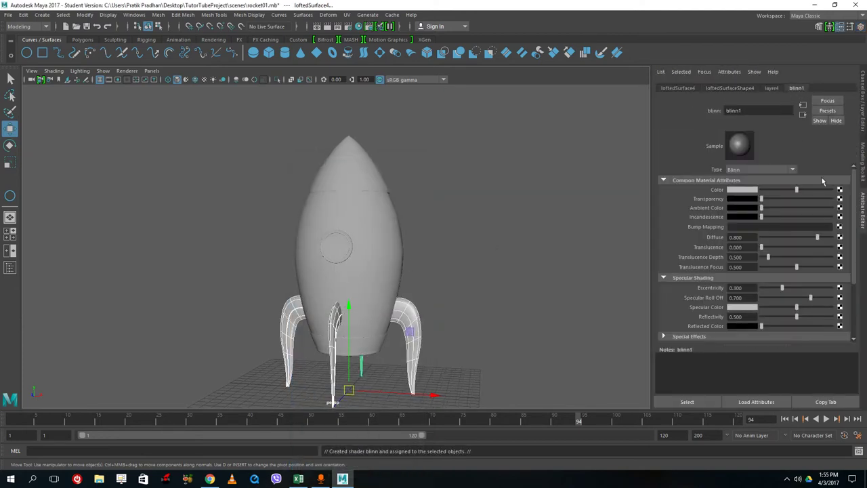
{"action": "left_click_drag", "start_coordinate": [797, 310], "coordinate": [855, 315]}
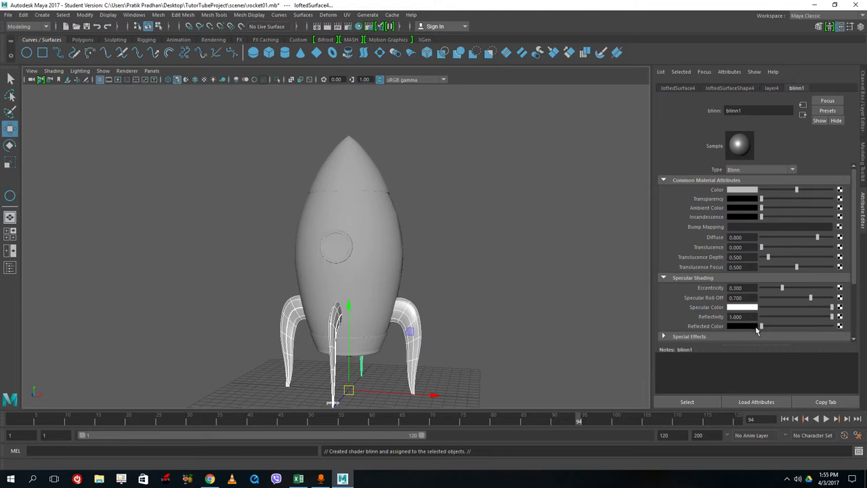
{"action": "left_click", "coordinate": [744, 190]}
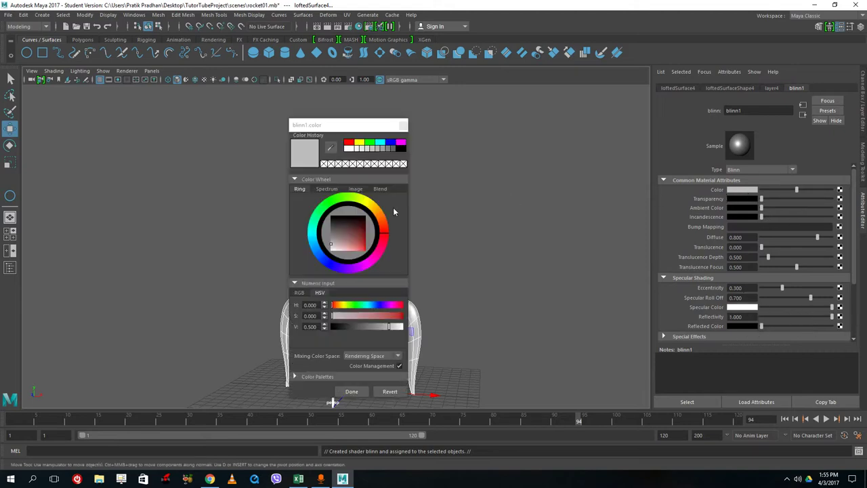
{"action": "left_click_drag", "start_coordinate": [348, 238], "coordinate": [389, 269]}
{"action": "left_click", "coordinate": [352, 392]}
{"action": "left_click", "coordinate": [535, 344]}
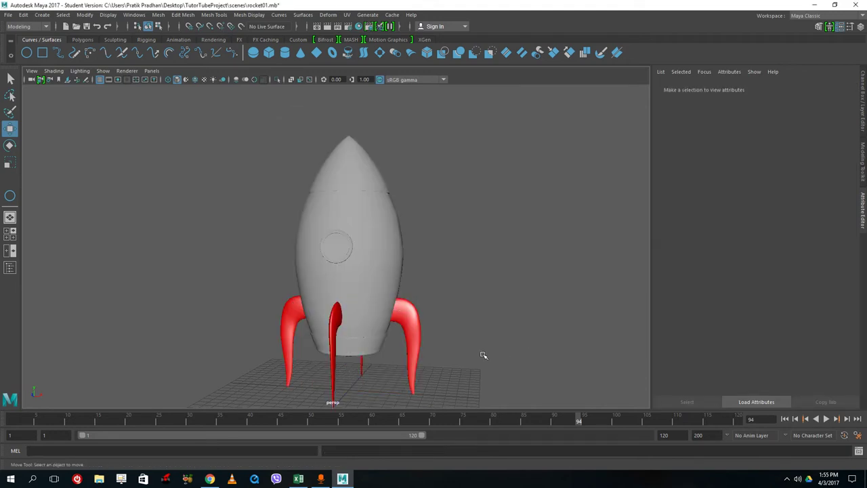
Step: Rename the fins' red material to redblinn
{"action": "left_click_drag", "start_coordinate": [442, 314], "coordinate": [386, 239], "text": "alt"}
{"action": "left_click", "coordinate": [337, 155]}
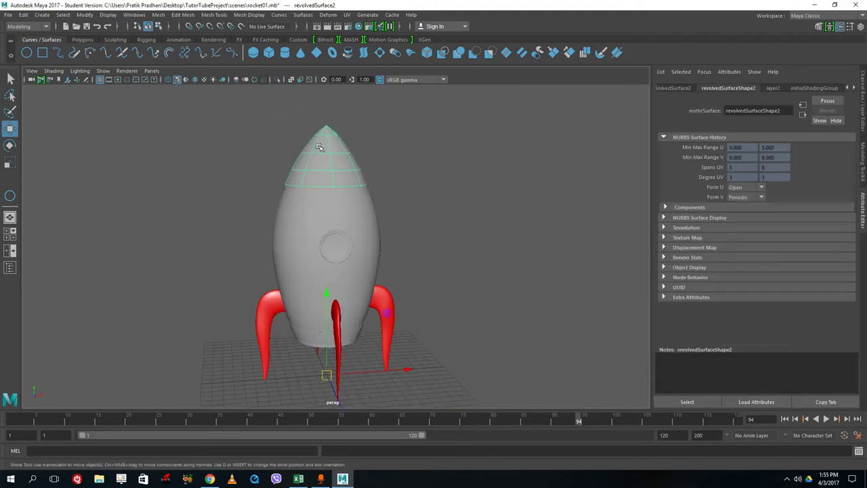
{"action": "left_click", "coordinate": [383, 292]}
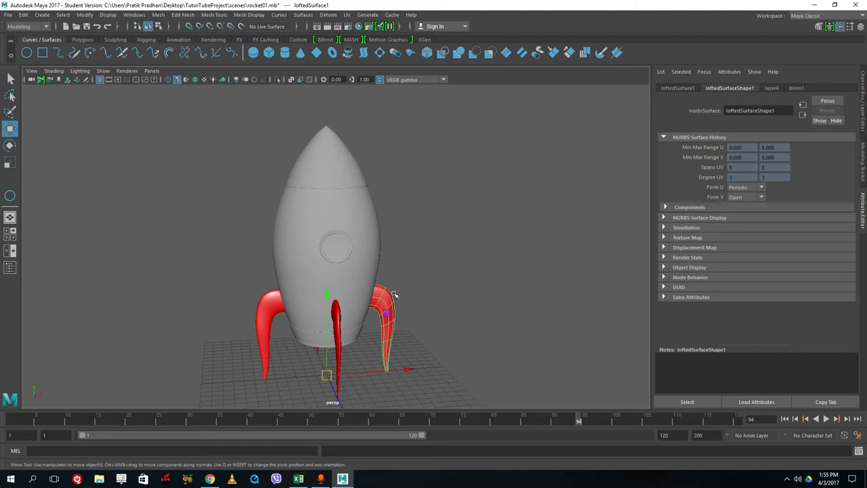
{"action": "left_click", "coordinate": [797, 88]}
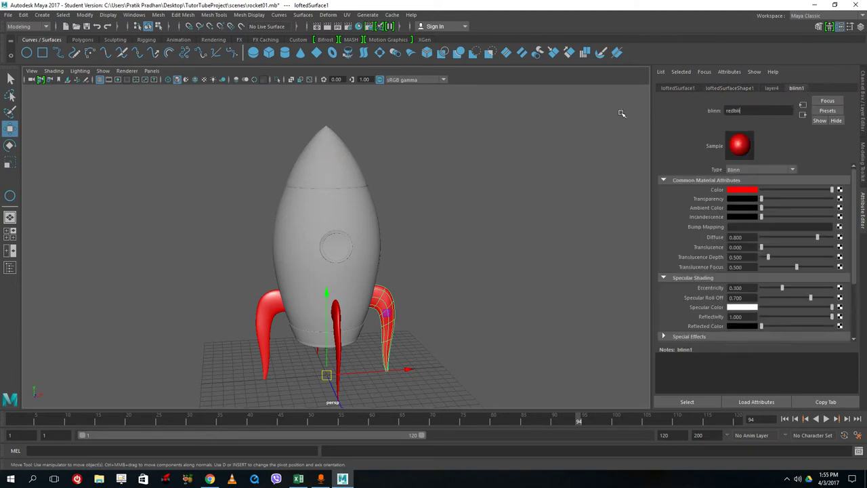
{"action": "left_click", "coordinate": [486, 201]}
Step: Assign the existing redblinn material to the nose cone and the window ring
{"action": "left_click", "coordinate": [350, 167]}
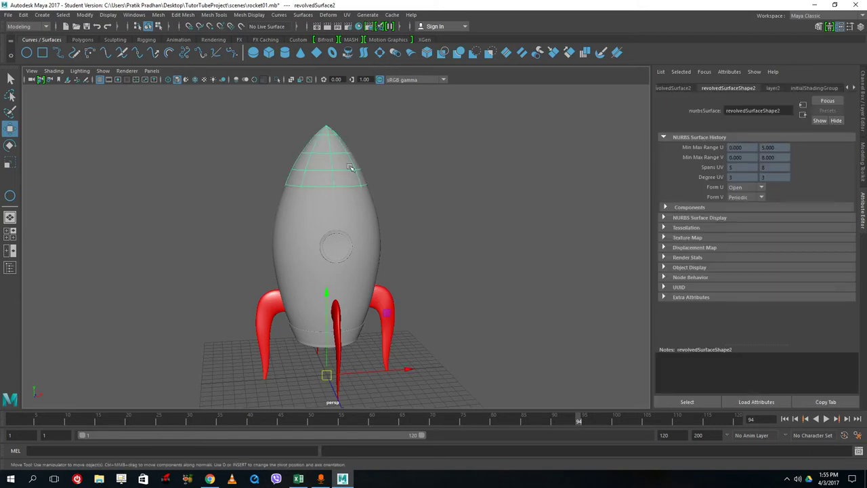
{"action": "right_click_drag", "start_coordinate": [325, 163], "coordinate": [387, 391]}
{"action": "left_click", "coordinate": [349, 251]}
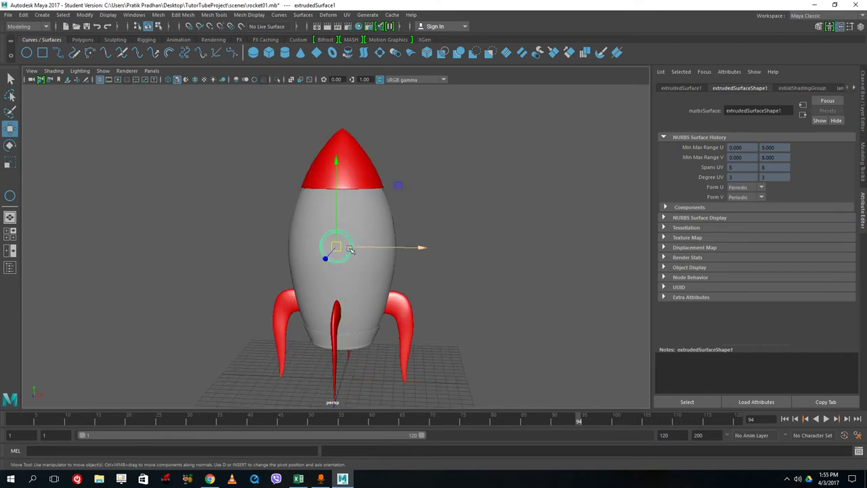
{"action": "mouse_move", "coordinate": [350, 237]}
{"action": "right_mouse_down"}
{"action": "mouse_move", "coordinate": [353, 460]}
{"action": "mouse_move", "coordinate": [411, 467]}
{"action": "mouse_move", "coordinate": [412, 459]}
{"action": "right_mouse_up"}
{"action": "left_click", "coordinate": [476, 278]}
{"action": "left_click_drag", "start_coordinate": [476, 277], "coordinate": [452, 291], "text": "alt"}
Step: Return the window pane to object mode, select it and assign it a new Blinn material
{"action": "left_click", "coordinate": [339, 244]}
{"action": "right_click_drag", "start_coordinate": [336, 245], "coordinate": [340, 241]}
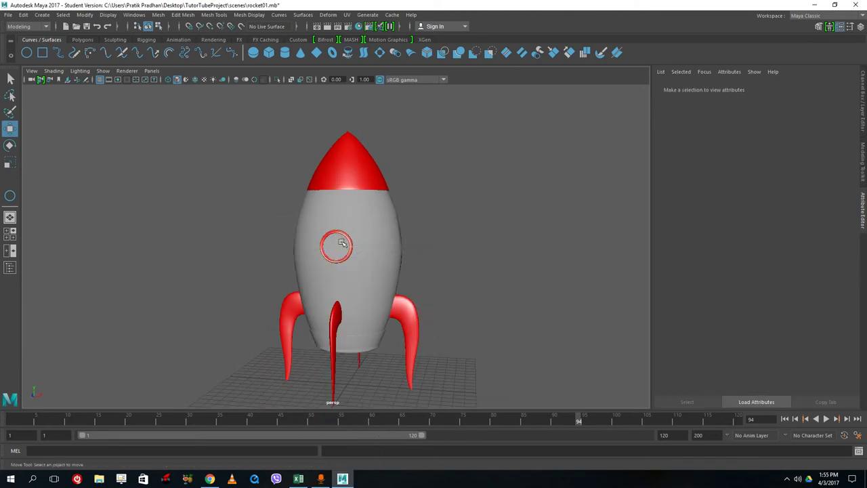
{"action": "left_click", "coordinate": [342, 241]}
{"action": "left_click", "coordinate": [332, 253]}
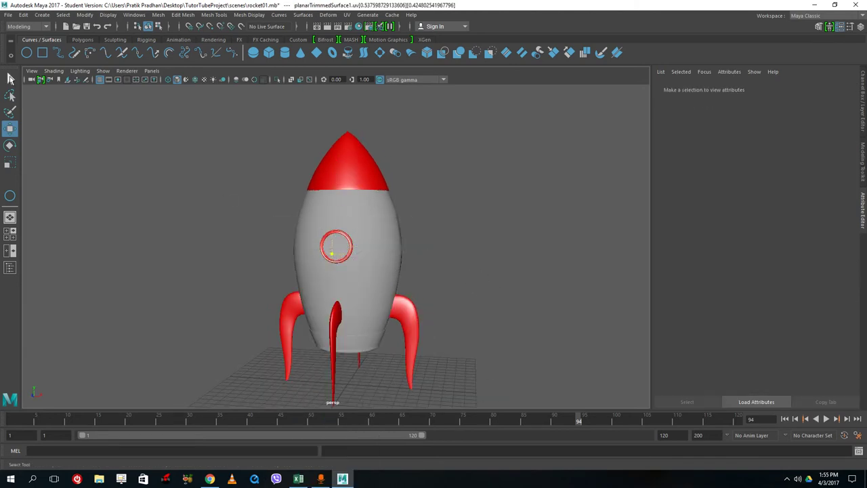
{"action": "key", "text": "q"}
{"action": "left_click", "coordinate": [331, 243]}
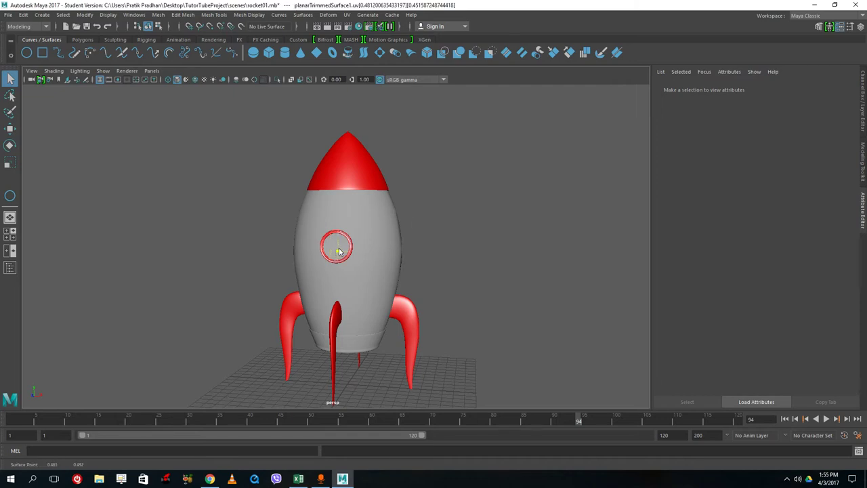
{"action": "right_click_drag", "start_coordinate": [338, 252], "coordinate": [377, 223]}
{"action": "left_click", "coordinate": [341, 255]}
{"action": "left_click", "coordinate": [342, 250]}
{"action": "right_click_drag", "start_coordinate": [342, 250], "coordinate": [341, 252]}
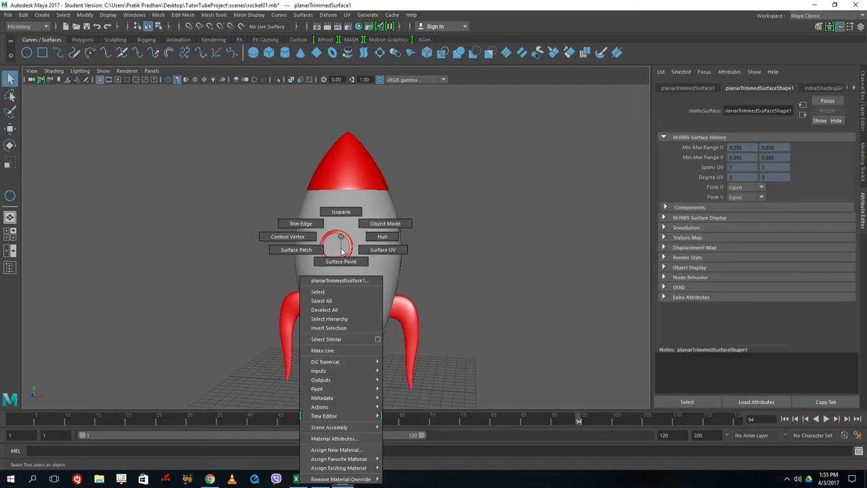
{"action": "left_click", "coordinate": [335, 450]}
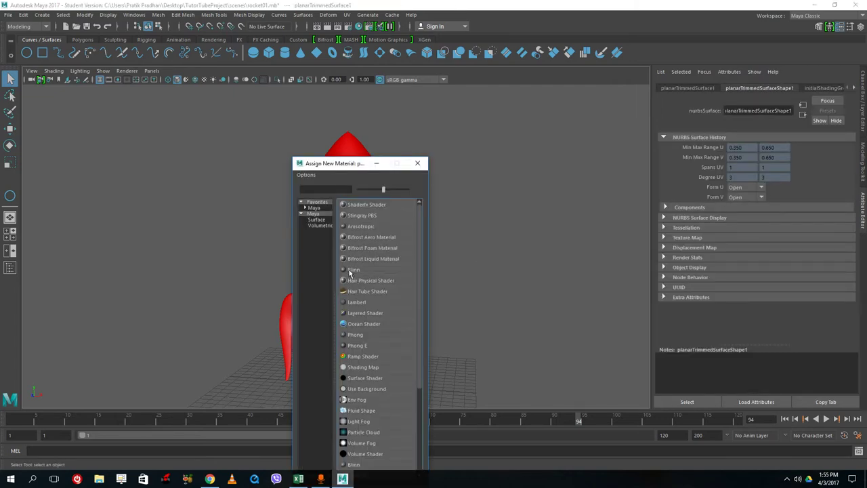
{"action": "left_click", "coordinate": [353, 269]}
Step: Make the pane's material dark teal and slightly transparent, with a white specular color and reflectivity 1.000
{"action": "left_click", "coordinate": [735, 191]}
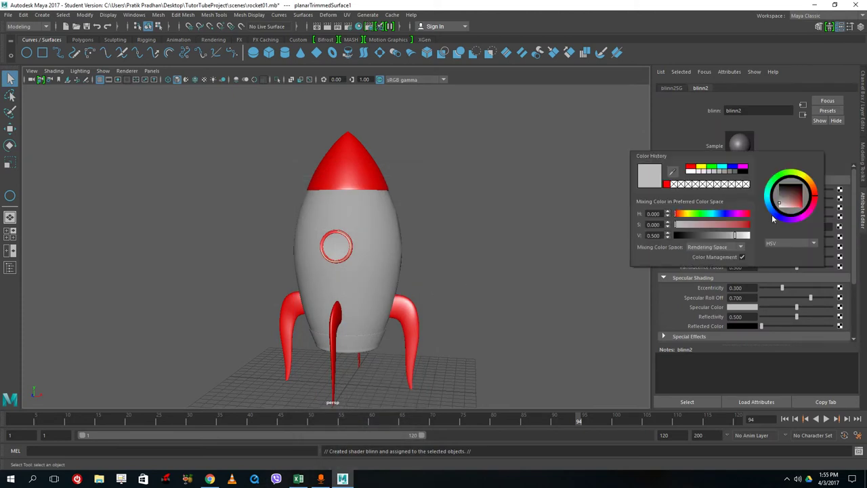
{"action": "mouse_move", "coordinate": [784, 200]}
{"action": "left_mouse_down"}
{"action": "mouse_move", "coordinate": [803, 194]}
{"action": "mouse_move", "coordinate": [769, 200]}
{"action": "left_mouse_up"}
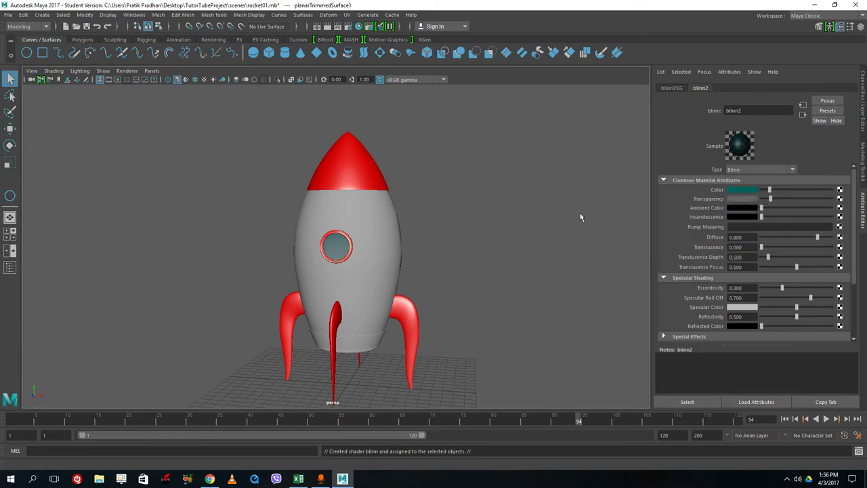
{"action": "left_click_drag", "start_coordinate": [491, 220], "coordinate": [391, 250], "text": "alt"}
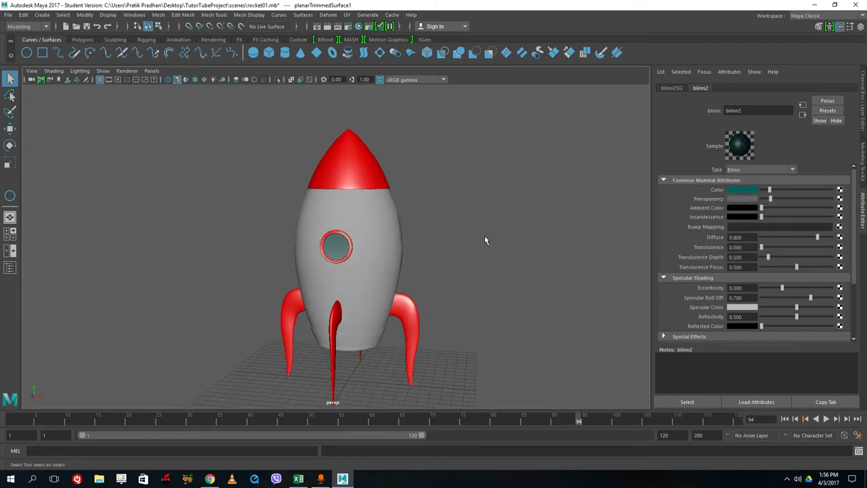
{"action": "left_click_drag", "start_coordinate": [795, 309], "coordinate": [832, 307]}
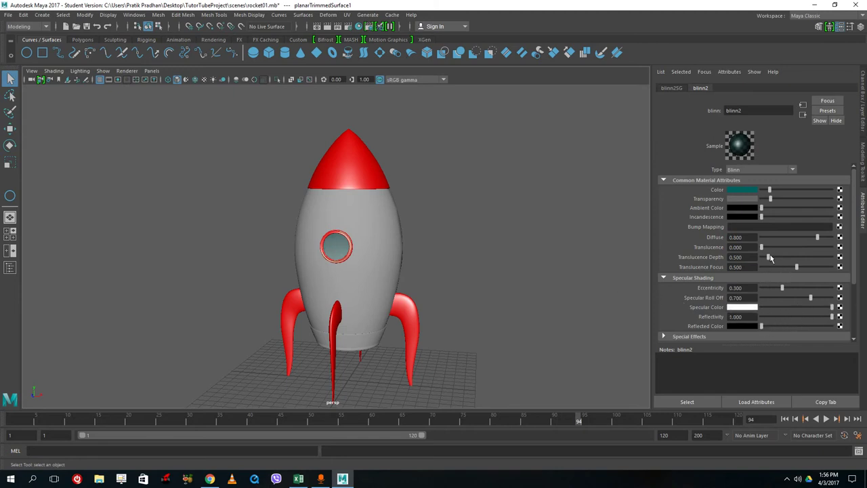
Step: Assign the existing redblinn material to the base section below the rocket's main body
{"action": "left_click_drag", "start_coordinate": [537, 254], "coordinate": [502, 258], "text": "alt"}
{"action": "left_click", "coordinate": [379, 250]}
{"action": "right_click_drag", "start_coordinate": [378, 237], "coordinate": [534, 387]}
{"action": "left_click", "coordinate": [534, 386]}
{"action": "left_click", "coordinate": [361, 346]}
{"action": "right_click_drag", "start_coordinate": [364, 347], "coordinate": [434, 460]}
Step: Assign a new Blinn material to the rocket's main body and set its color to white
{"action": "left_click", "coordinate": [381, 251]}
{"action": "right_click_drag", "start_coordinate": [382, 250], "coordinate": [393, 450]}
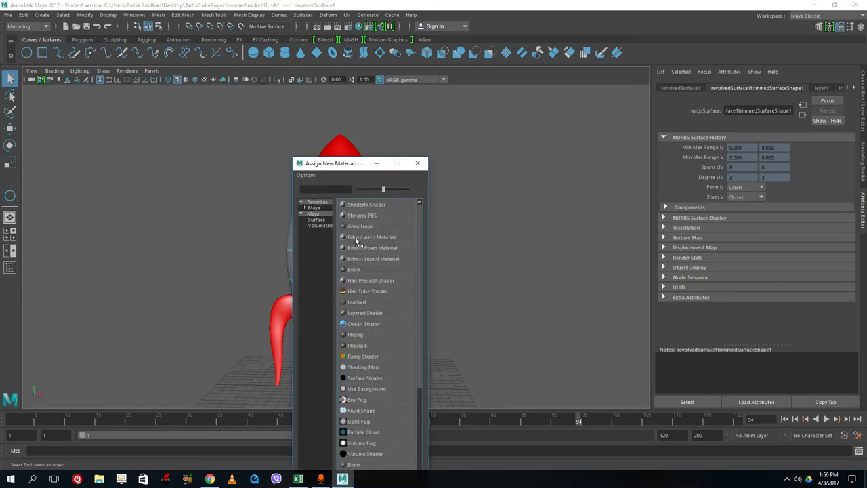
{"action": "left_click", "coordinate": [353, 270]}
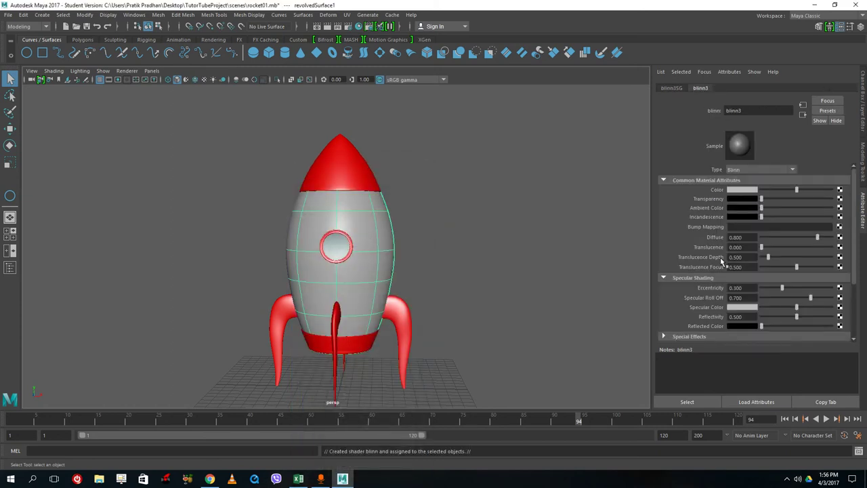
{"action": "left_click", "coordinate": [756, 191]}
{"action": "left_click_drag", "start_coordinate": [811, 207], "coordinate": [788, 232]}
{"action": "left_click", "coordinate": [536, 254]}
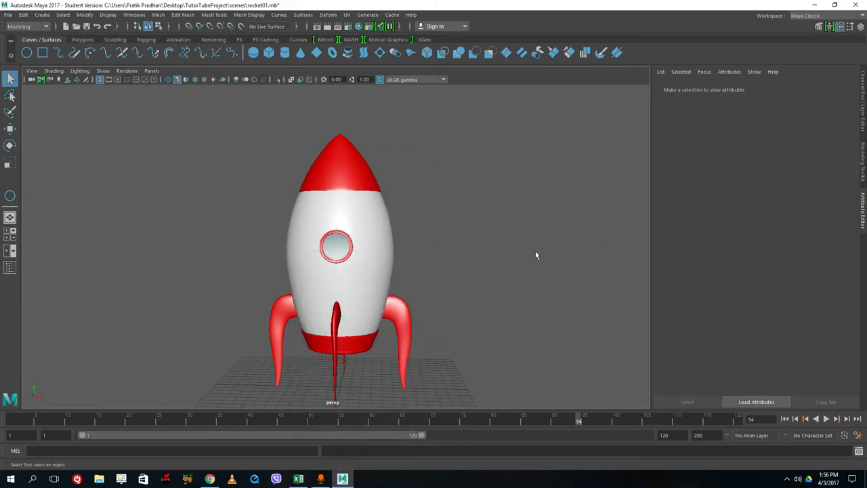
Step: Examine the fully colored rocket from several angles and distances
{"action": "left_click_drag", "start_coordinate": [536, 254], "coordinate": [358, 294], "text": "alt"}
{"action": "scroll", "coordinate": [457, 298], "scroll_direction": "down", "scroll_amount": 5}
{"action": "scroll", "coordinate": [446, 267], "scroll_direction": "down", "scroll_amount": 5}
{"action": "scroll", "coordinate": [445, 268], "scroll_direction": "up", "scroll_amount": 9}
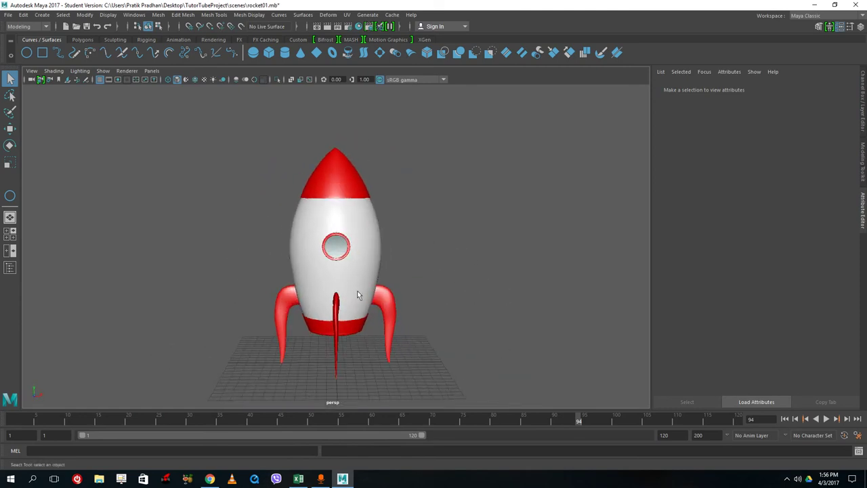
{"action": "scroll", "coordinate": [341, 300], "scroll_direction": "down", "scroll_amount": 5}
{"action": "scroll", "coordinate": [341, 300], "scroll_direction": "up", "scroll_amount": 2}
{"action": "scroll", "coordinate": [382, 320], "scroll_direction": "up", "scroll_amount": 2}
{"action": "scroll", "coordinate": [382, 321], "scroll_direction": "down", "scroll_amount": 2}
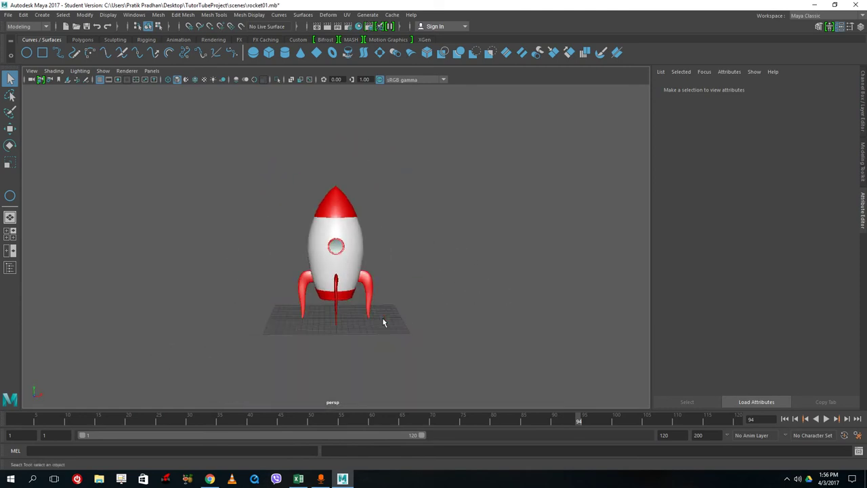
{"action": "scroll", "coordinate": [383, 323], "scroll_direction": "down", "scroll_amount": 3}
{"action": "scroll", "coordinate": [382, 320], "scroll_direction": "up", "scroll_amount": 5}
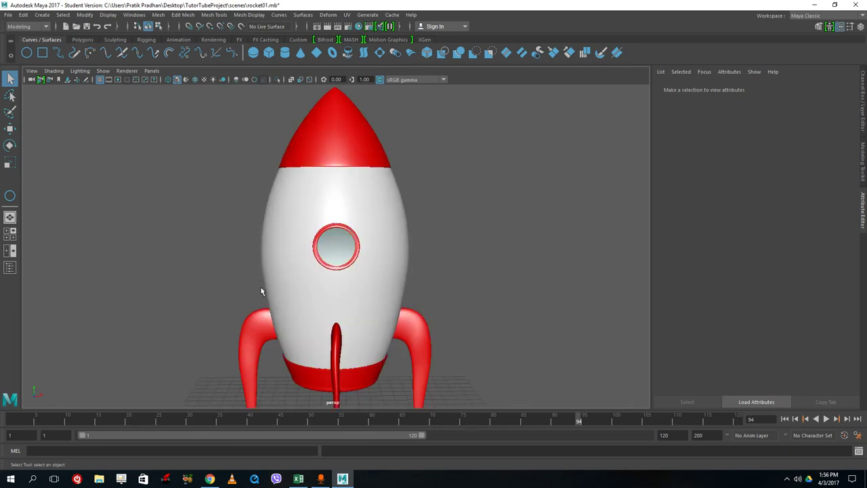
{"action": "scroll", "coordinate": [368, 300], "scroll_direction": "down", "scroll_amount": 3}
{"action": "scroll", "coordinate": [399, 337], "scroll_direction": "up", "scroll_amount": 1}
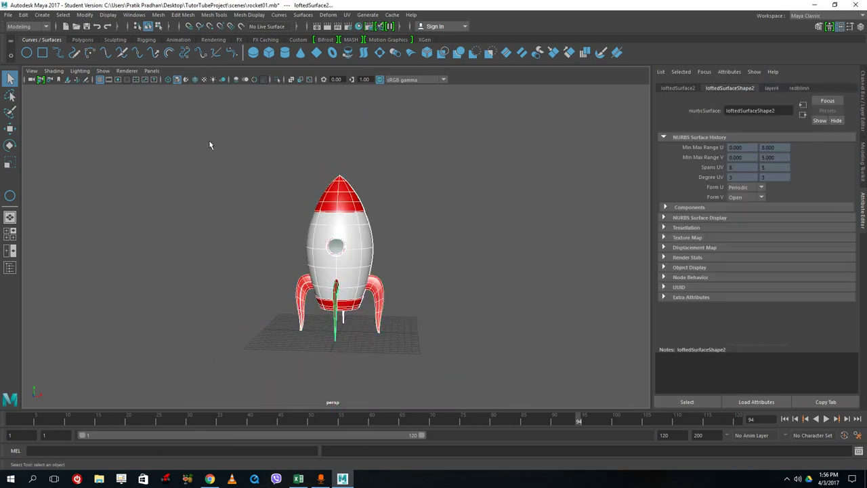
Step: Duplicate all parts of the rocket and move the copy about 18 units along X beside the original
{"action": "key", "text": "ctrl+d"}
{"action": "key", "text": "w"}
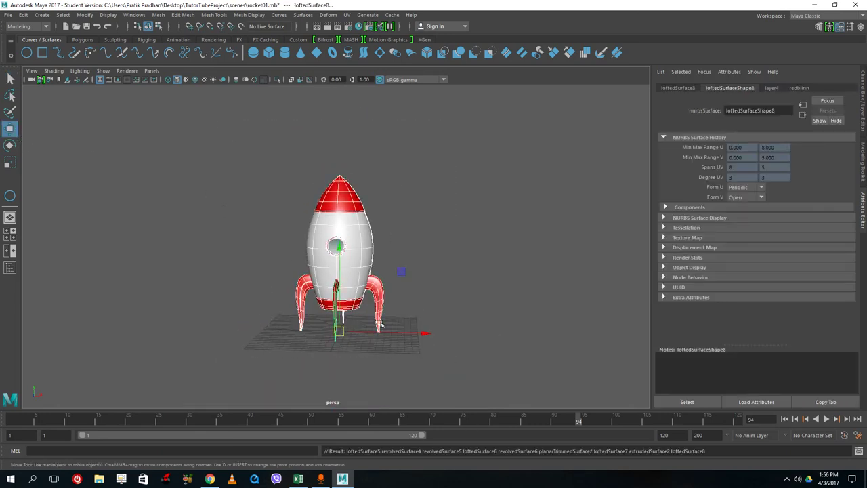
{"action": "key", "text": "ctrl+d"}
{"action": "left_click_drag", "start_coordinate": [382, 326], "coordinate": [508, 342]}
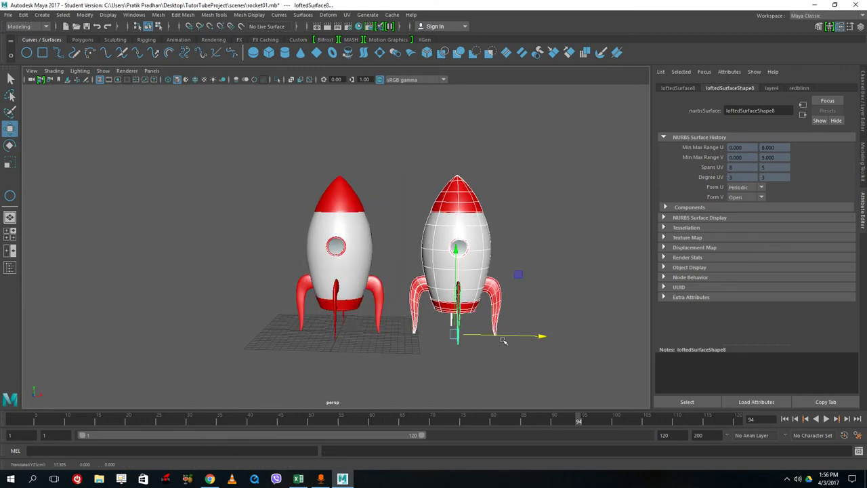
Step: Repeat the duplication with the same offset to form a row of six rockets, then clear the selection
{"action": "key", "text": "shift+d"}
{"action": "left_click_drag", "start_coordinate": [480, 298], "coordinate": [497, 263], "text": "alt"}
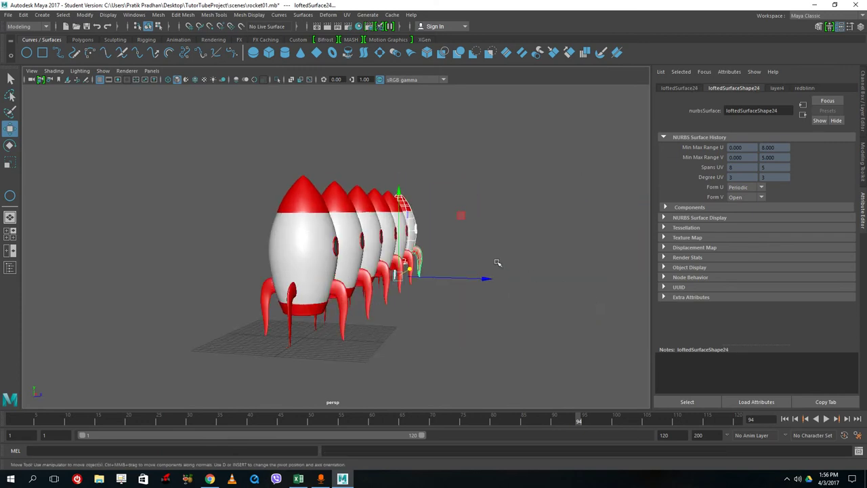
{"action": "middle_click_drag", "start_coordinate": [453, 314], "coordinate": [416, 337], "text": "alt"}
{"action": "left_click_drag", "start_coordinate": [416, 337], "coordinate": [495, 324], "text": "alt"}
{"action": "scroll", "coordinate": [405, 340], "scroll_direction": "up", "scroll_amount": 3}
{"action": "left_click", "coordinate": [495, 344]}
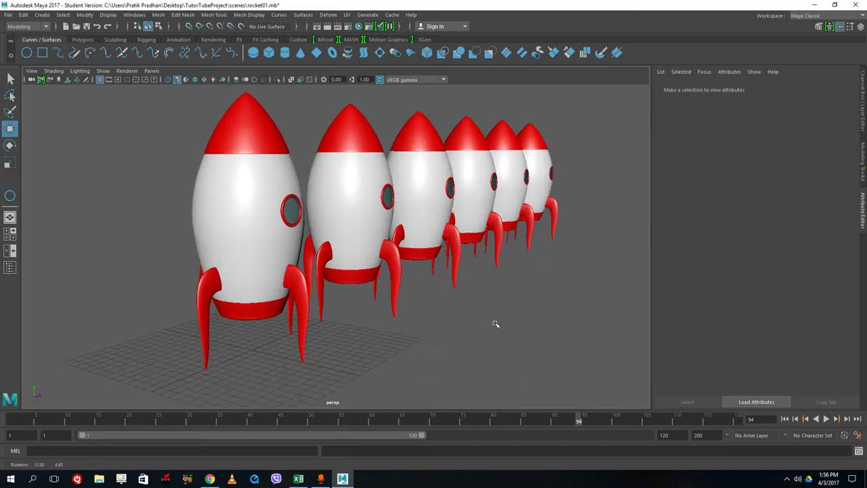